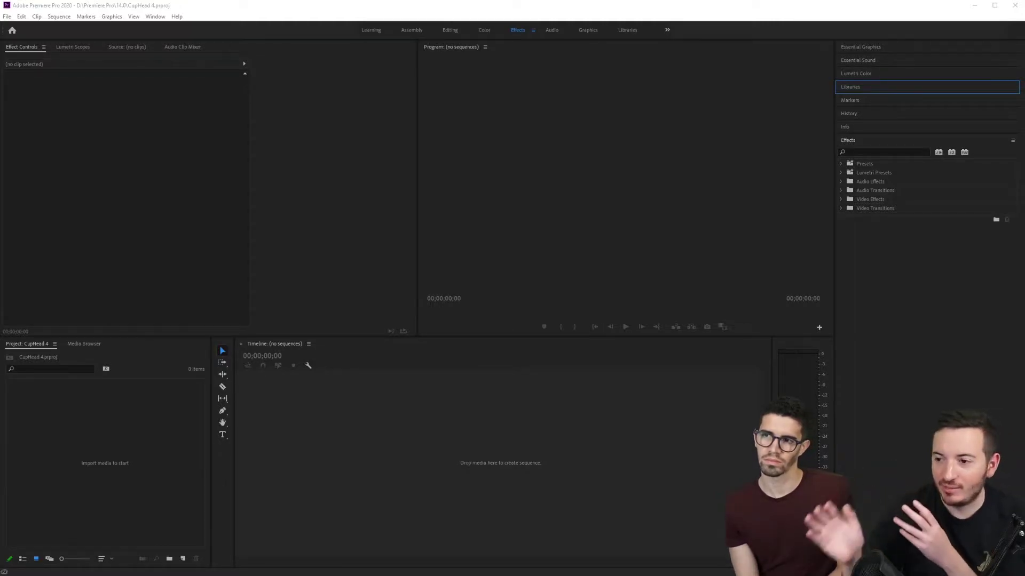
pyautogui.moveTo(589, 502); pyautogui.dragTo(95, 449)
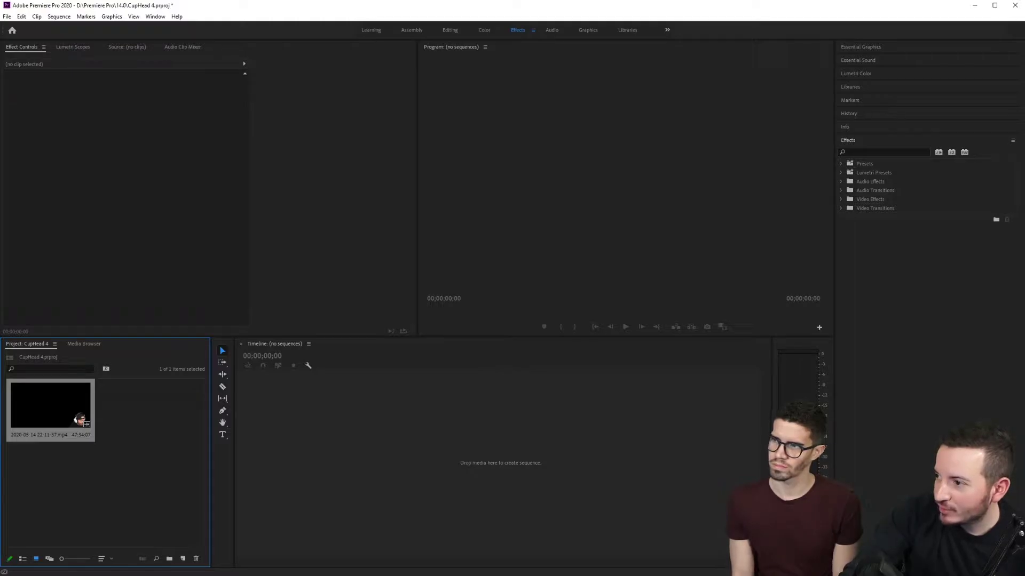
pyautogui.moveTo(284, 542); pyautogui.dragTo(45, 508)
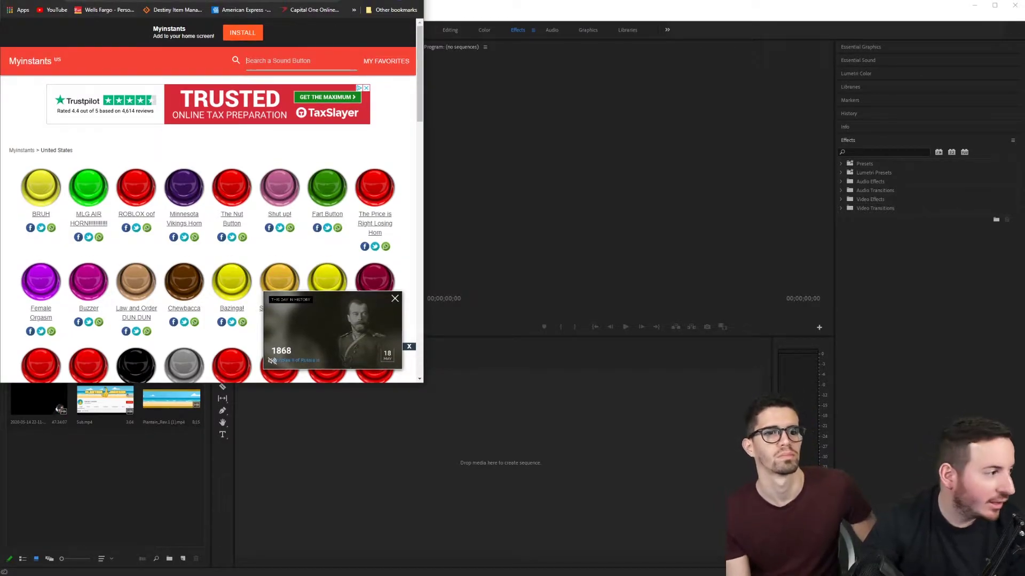
# Switch to the browser windows and examine the TTSMP3 British English text-to-speech page
pyautogui.moveTo(214, 0); pyautogui.dragTo(214, 11)
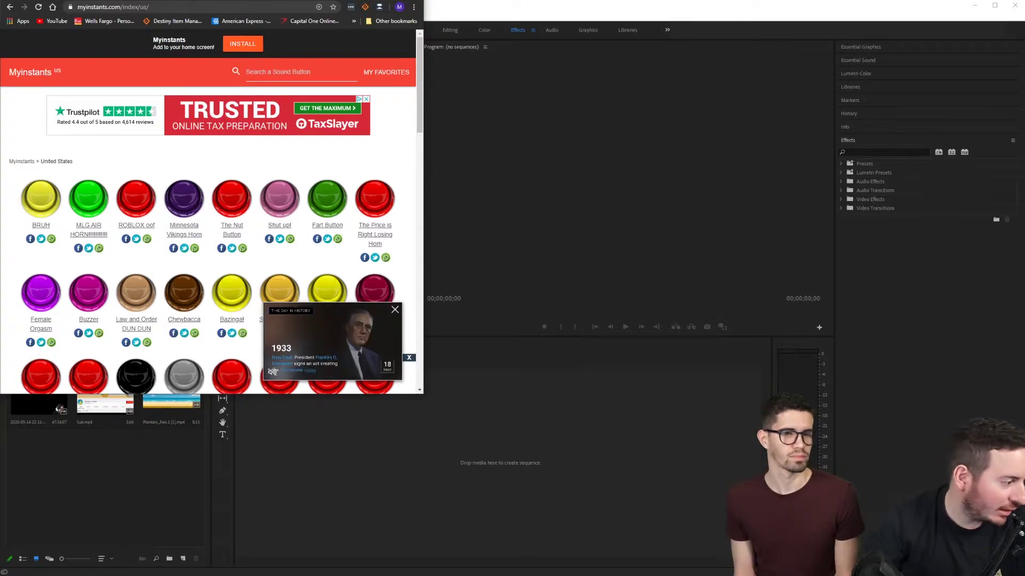
pyautogui.click(123, 0)
pyautogui.click(123, 1)
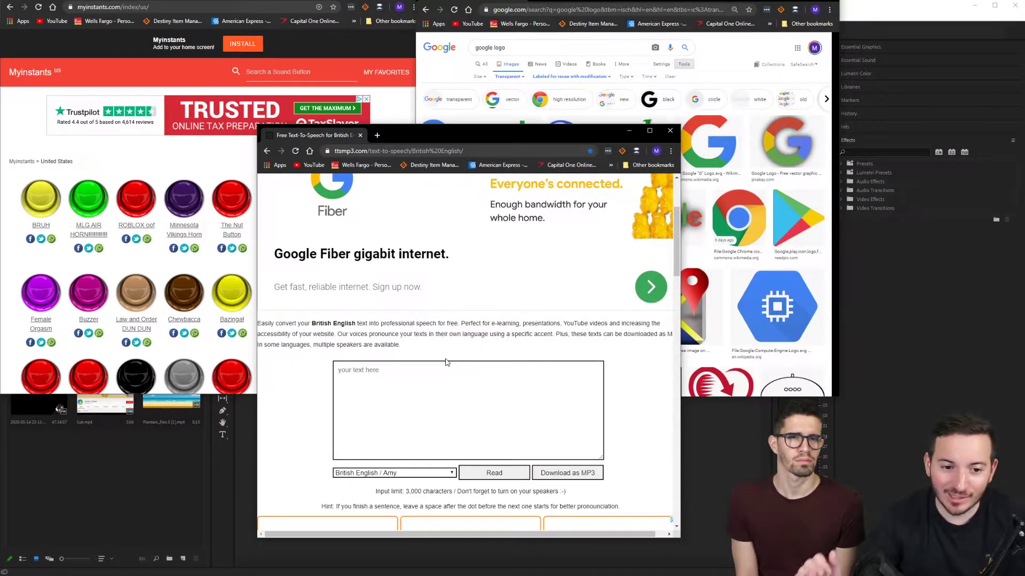
pyautogui.scroll(-1, 446, 361)
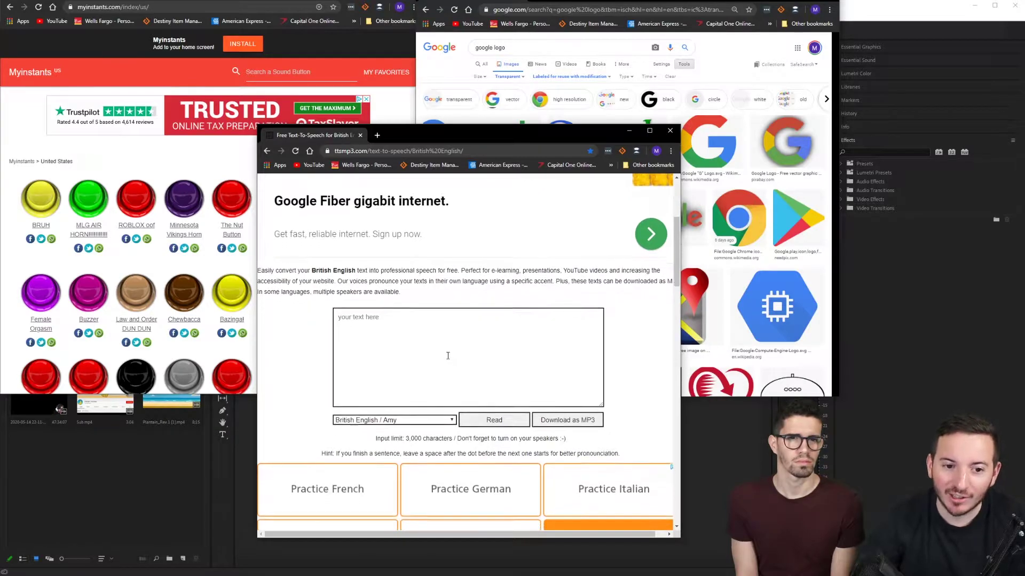
pyautogui.scroll(-1, 446, 355)
pyautogui.scroll(5, 444, 348)
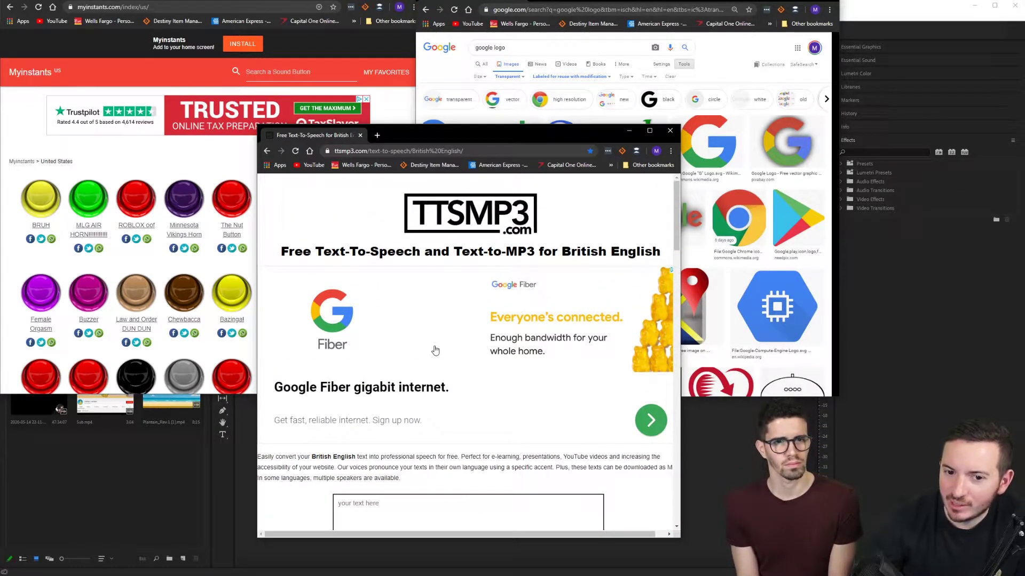
pyautogui.scroll(-2, 435, 350)
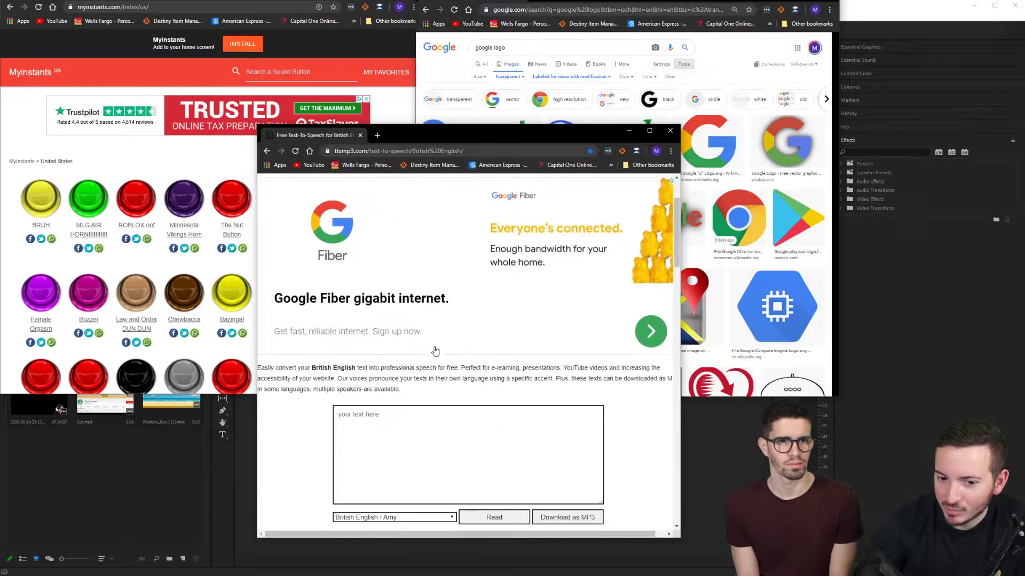
pyautogui.scroll(-1, 437, 350)
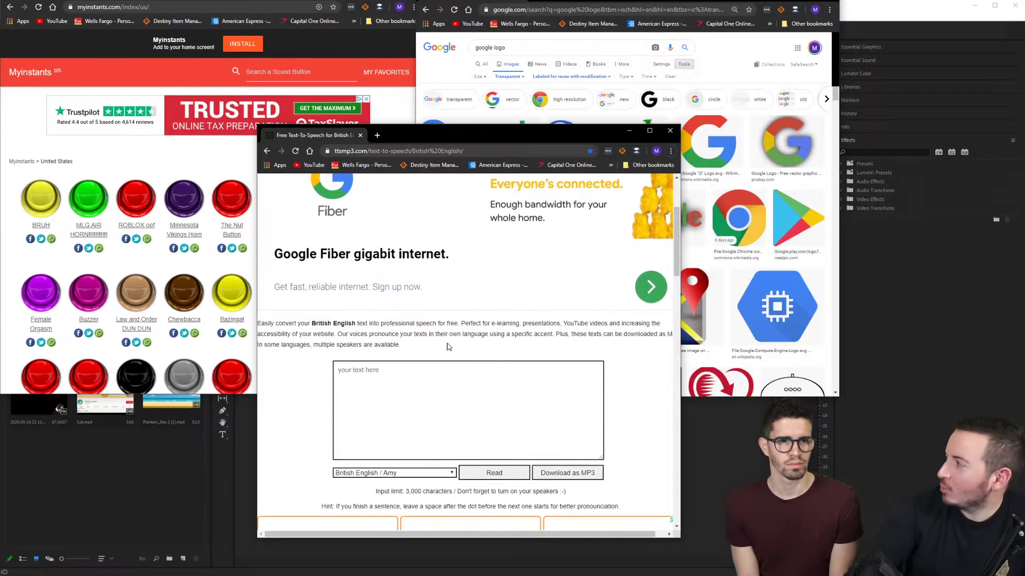
pyautogui.scroll(-4, 451, 331)
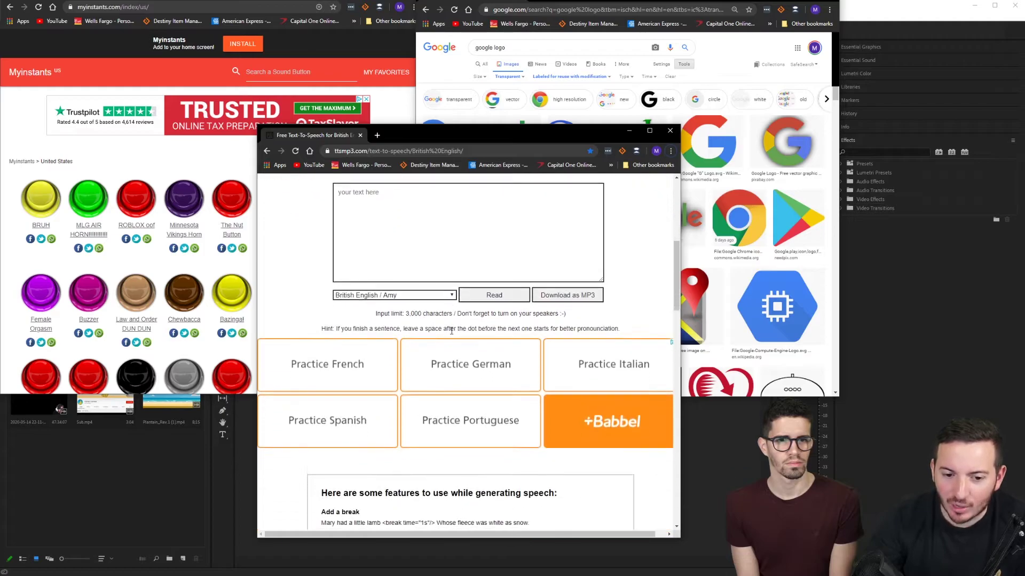
pyautogui.scroll(4, 480, 325)
# Choose the British English / Brian voice, enter "Hi im a bot." as the speech text, and have it read aloud
pyautogui.click(425, 377)
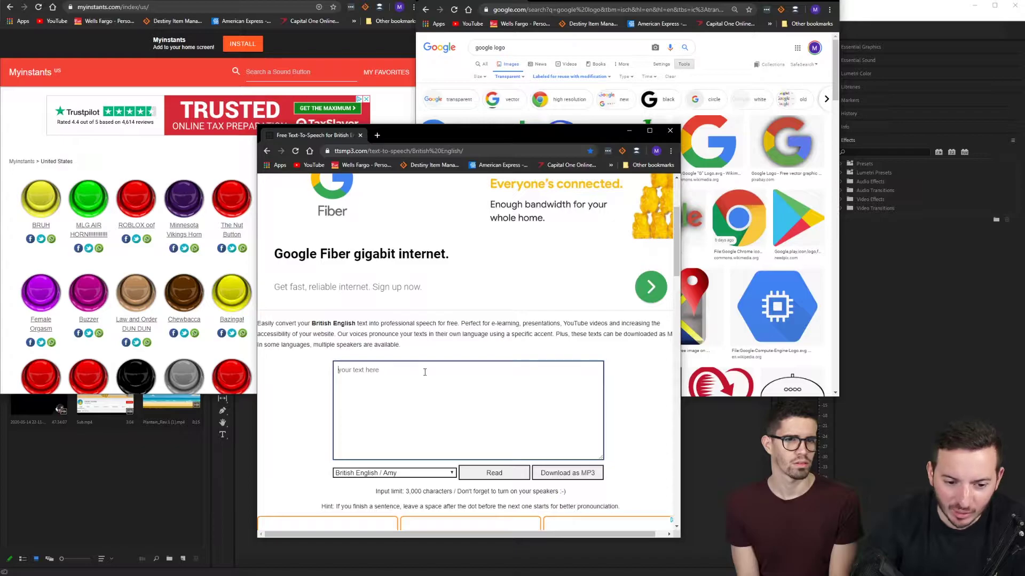
pyautogui.click(423, 471)
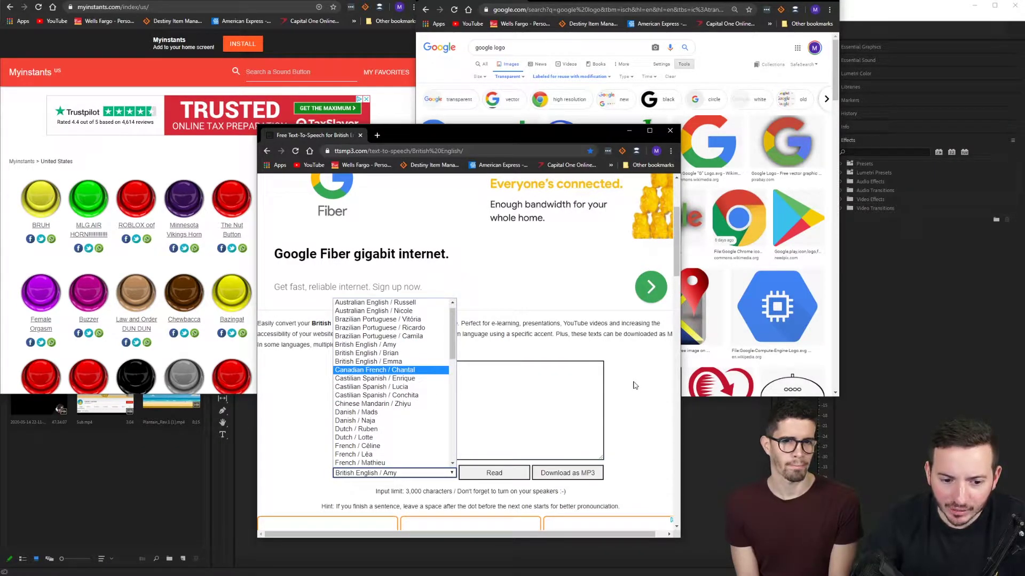
pyautogui.click(419, 354)
pyautogui.click(422, 374)
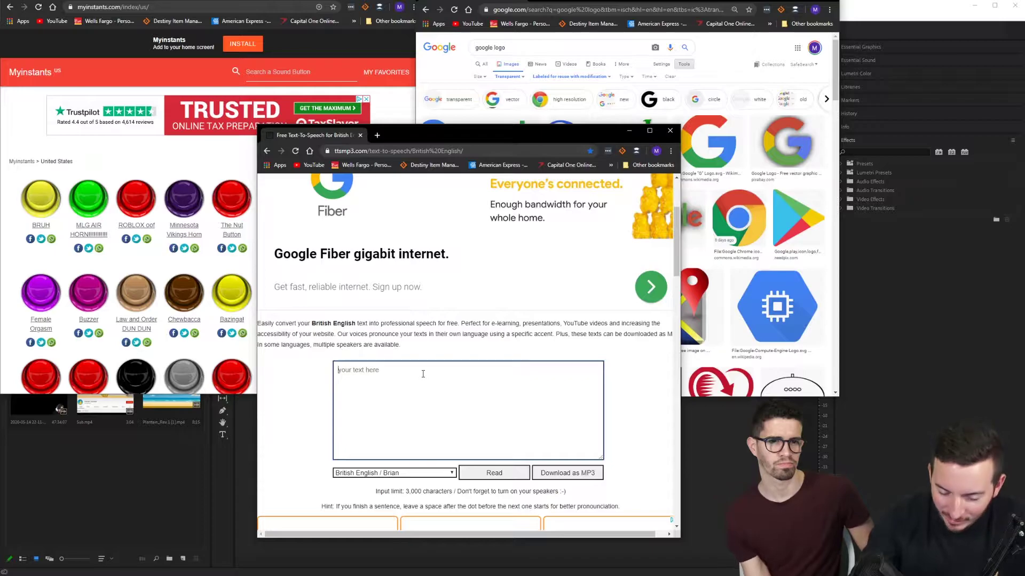
pyautogui.write('Hi ')
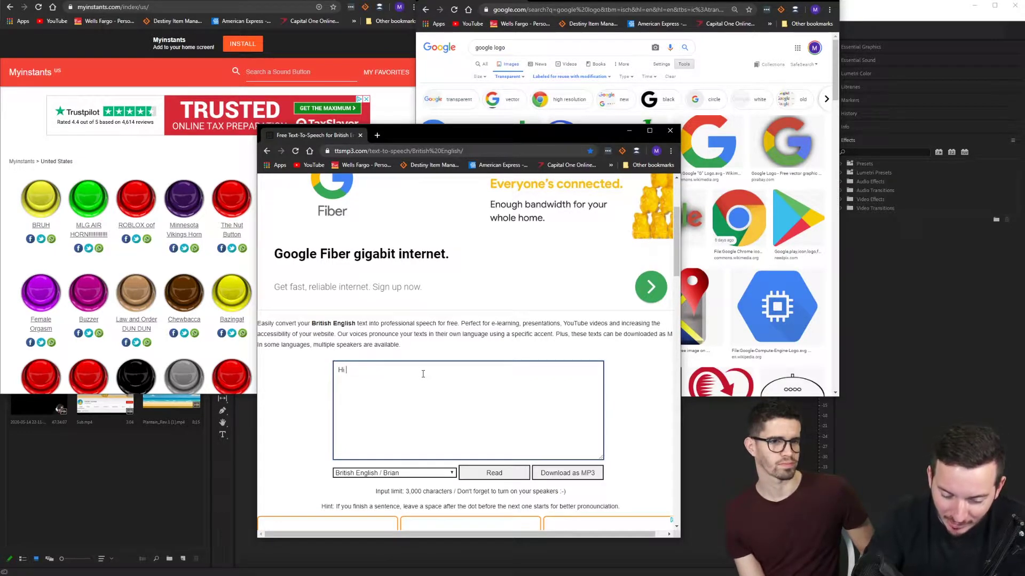
pyautogui.write('im a bot.')
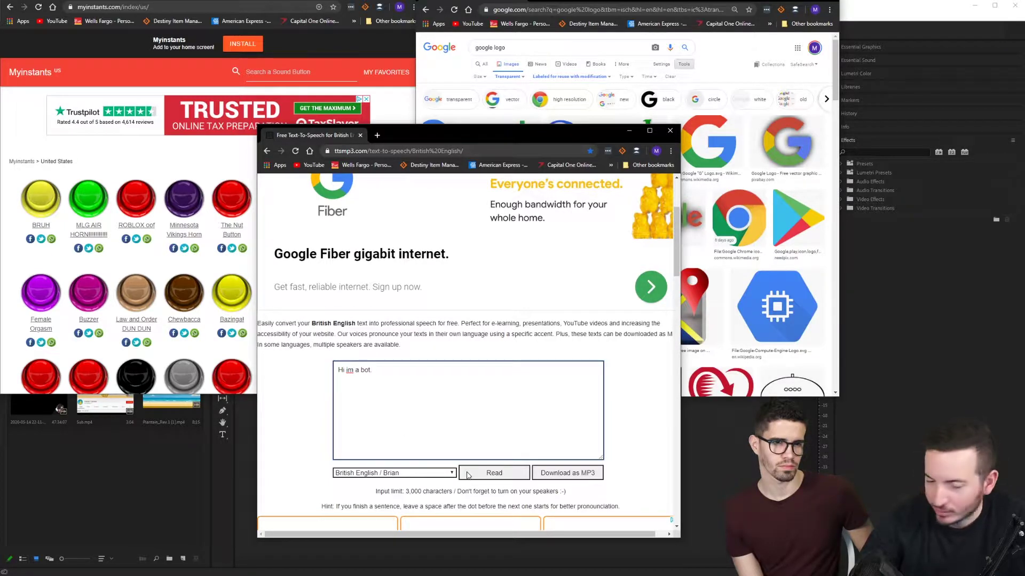
pyautogui.click(501, 474)
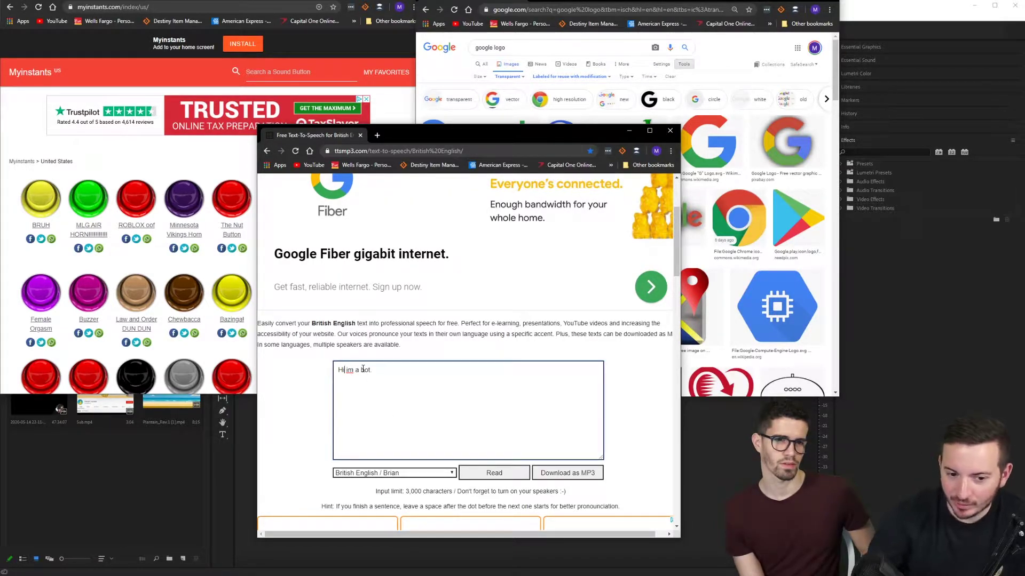
# Correct the speech text to "Hi, I'm a bot" and listen to the reading again
pyautogui.write(',')
pyautogui.moveTo(361, 369); pyautogui.dragTo(372, 369)
pyautogui.write('bot')
pyautogui.click(499, 477)
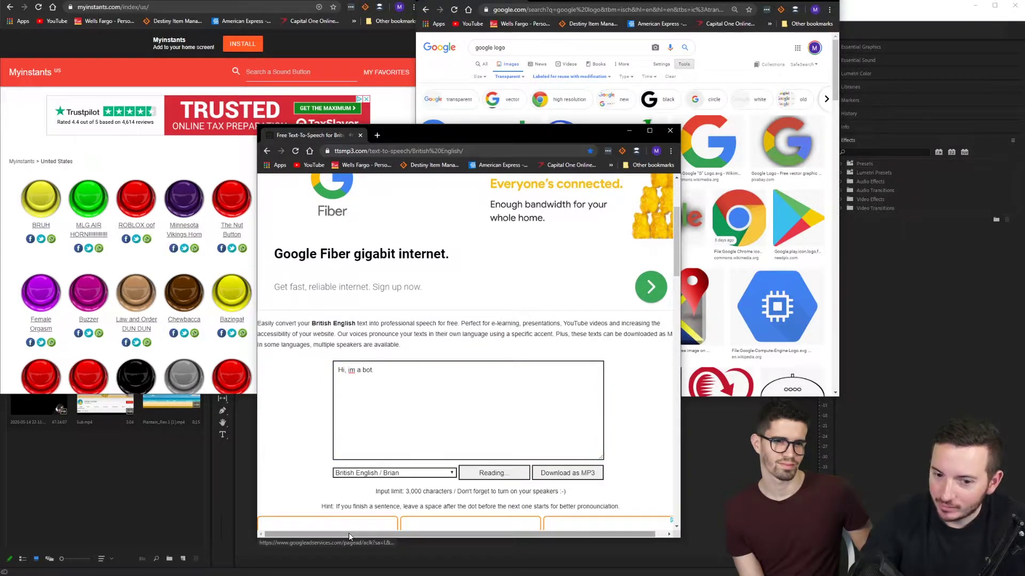
pyautogui.rightClick(354, 369)
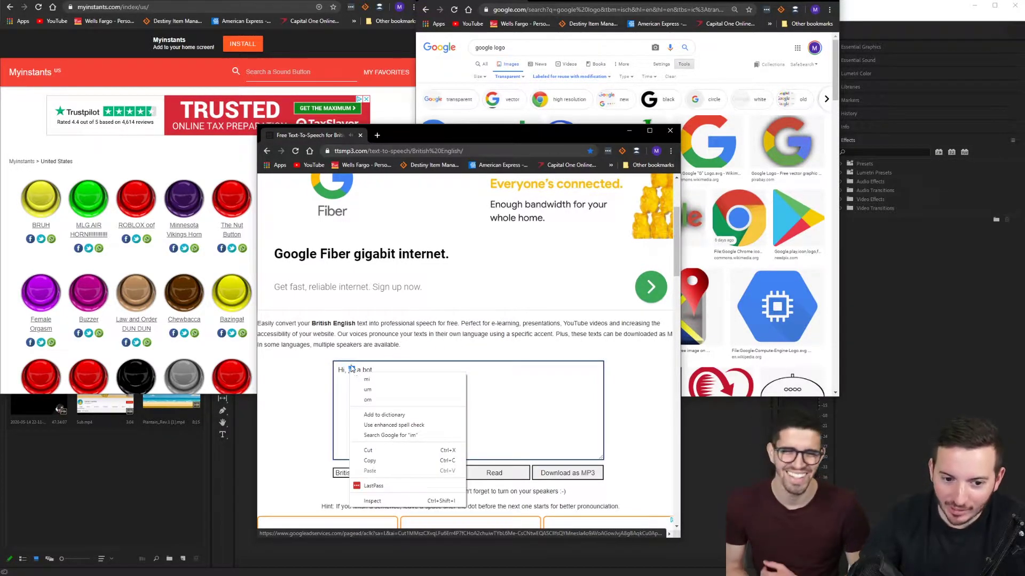
pyautogui.press('Escape')
pyautogui.doubleClick(353, 370)
pyautogui.write("I'm")
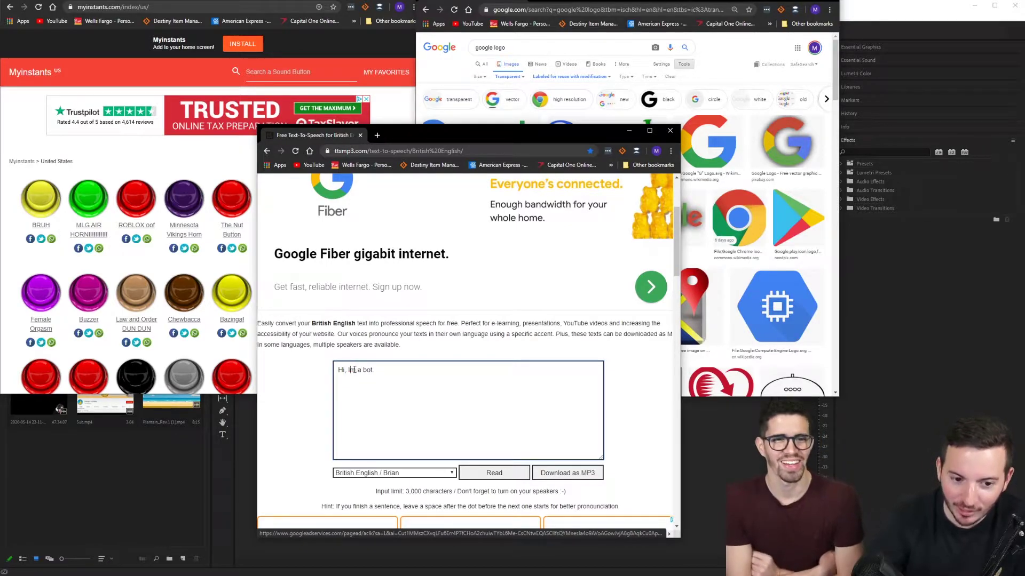
pyautogui.click(503, 475)
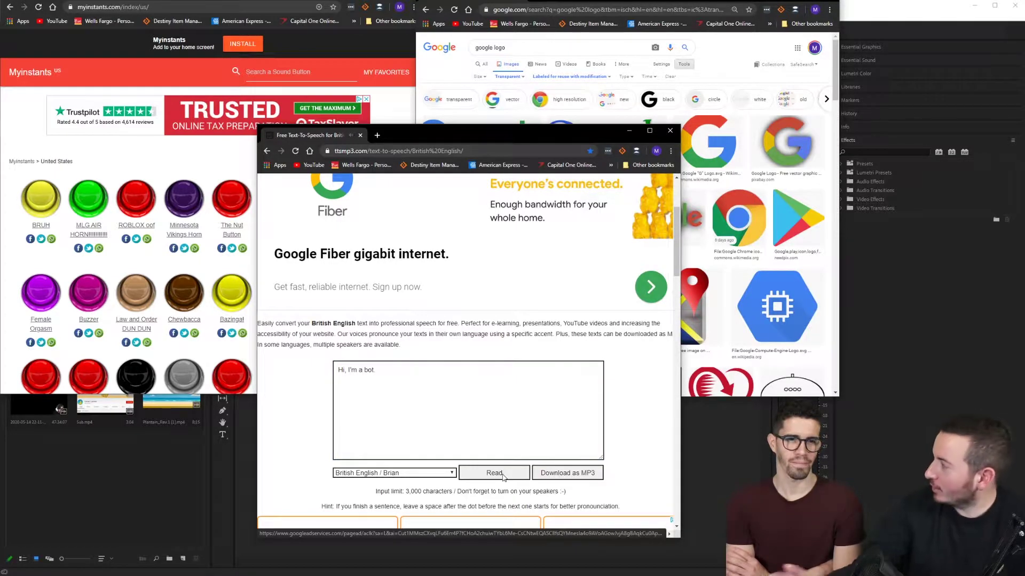
# Download the speech as an MP3, add it to the Premiere Pro project, and close the browser windows
pyautogui.click(548, 479)
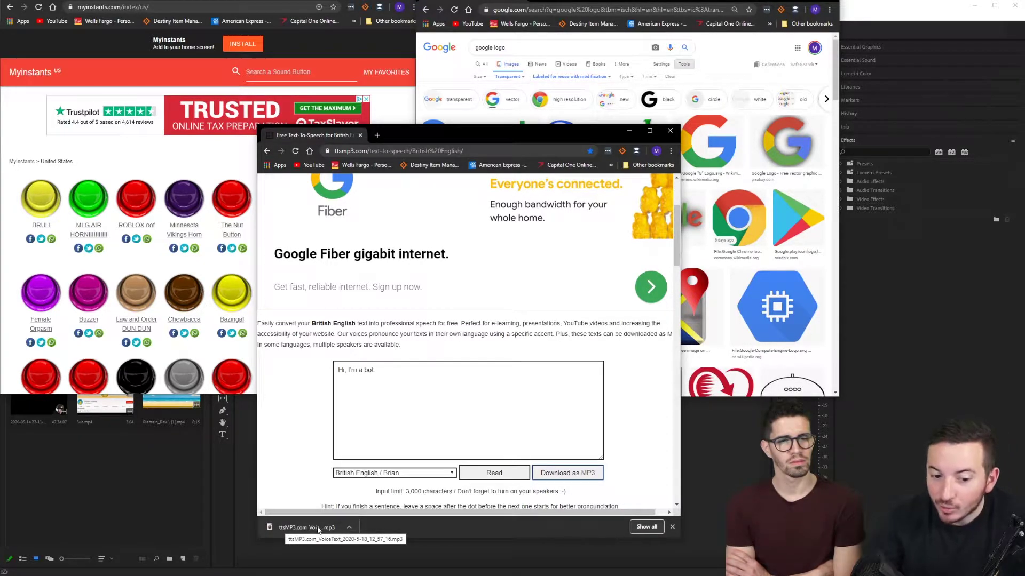
pyautogui.moveTo(334, 522); pyautogui.dragTo(142, 516)
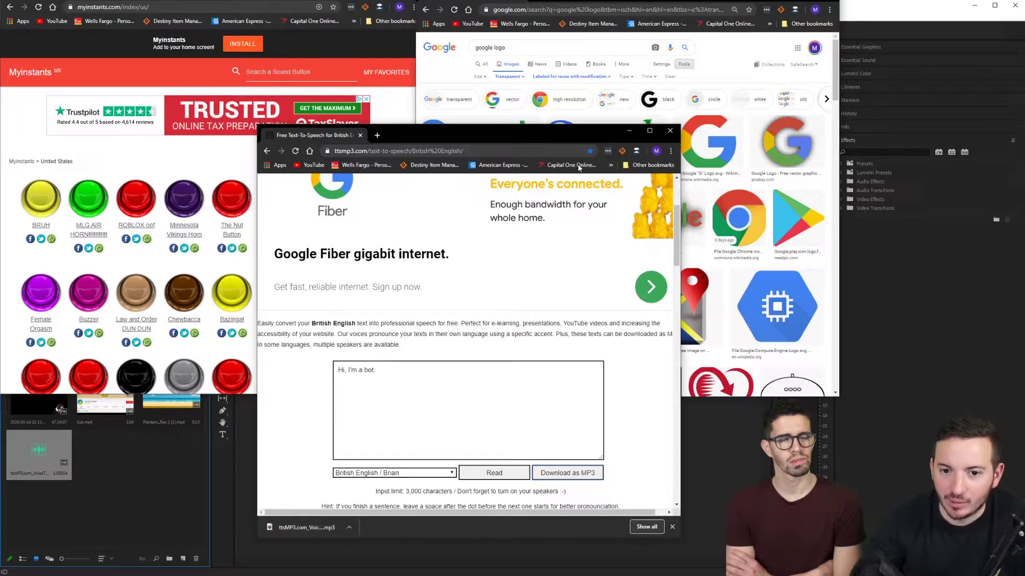
pyautogui.click(670, 130)
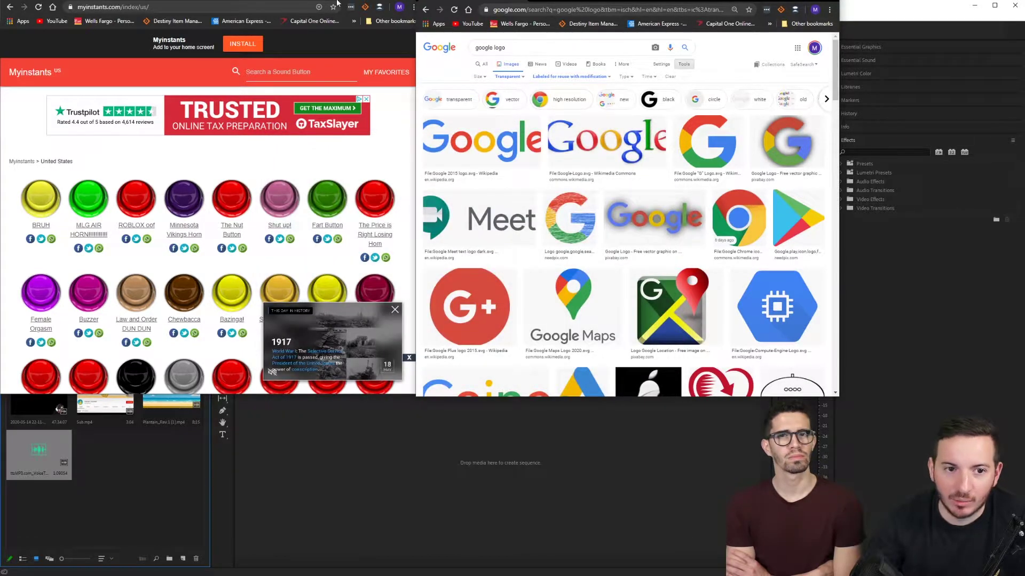
pyautogui.click(409, 1)
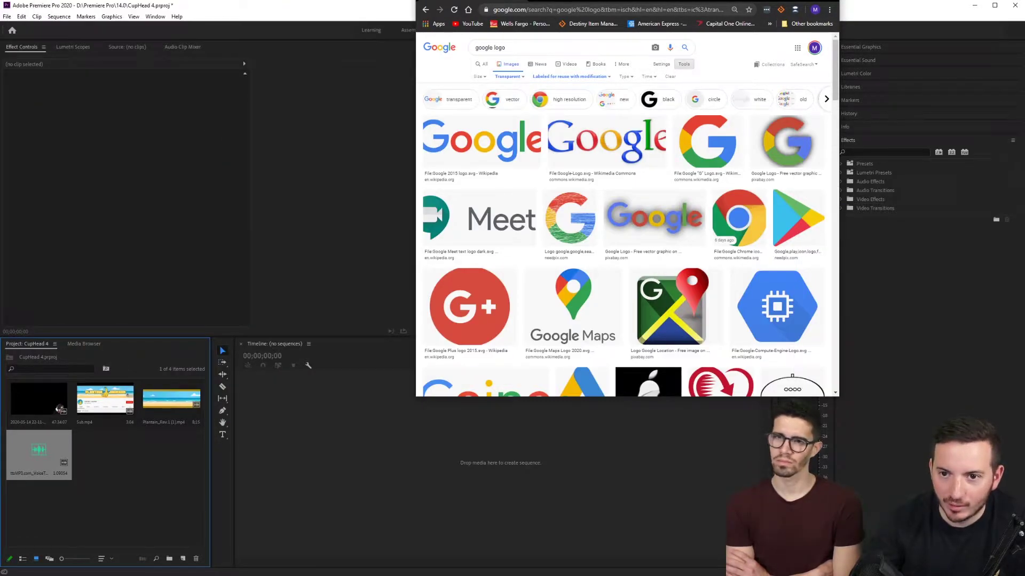
pyautogui.click(823, 2)
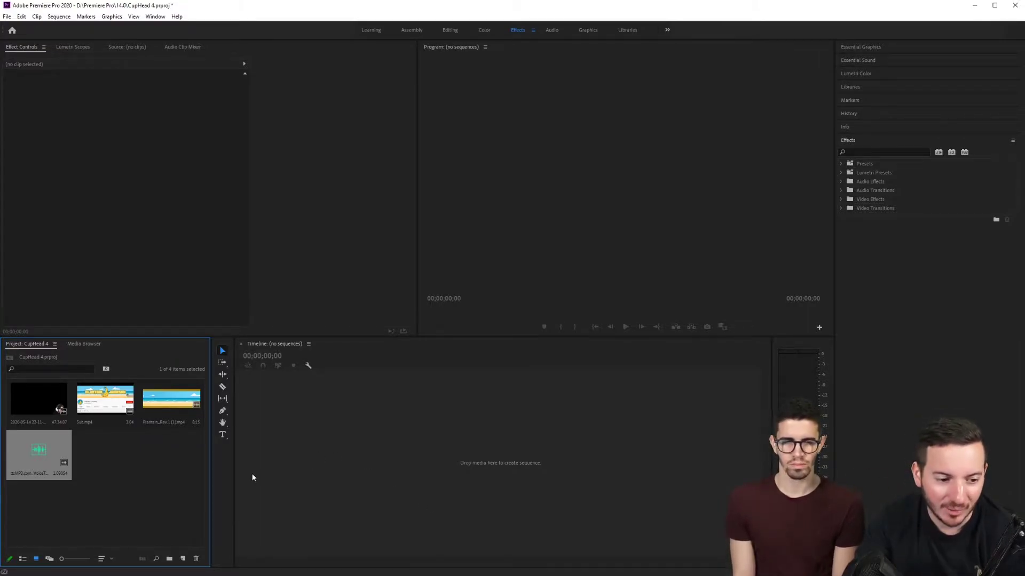
pyautogui.click(60, 409)
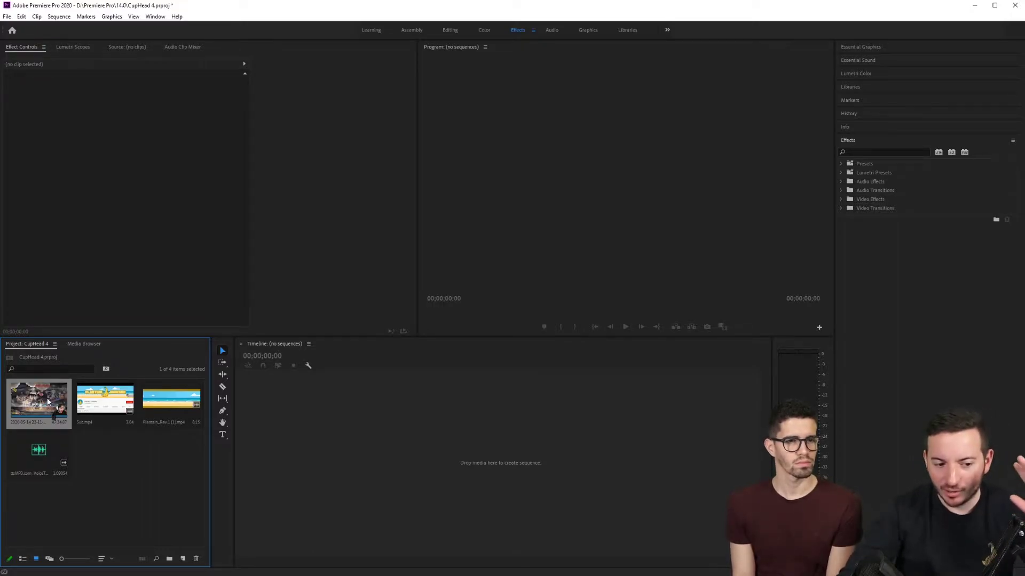
pyautogui.moveTo(61, 409); pyautogui.dragTo(360, 455)
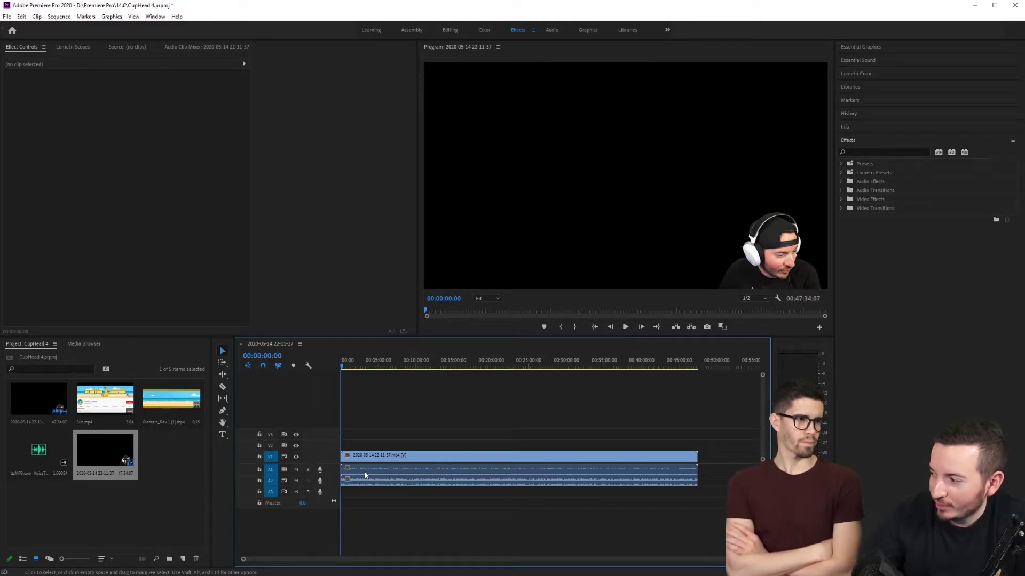
# Examine the recording's video track and its two audio tracks in the timeline at different zoom levels
pyautogui.scroll(-1, 358, 430)
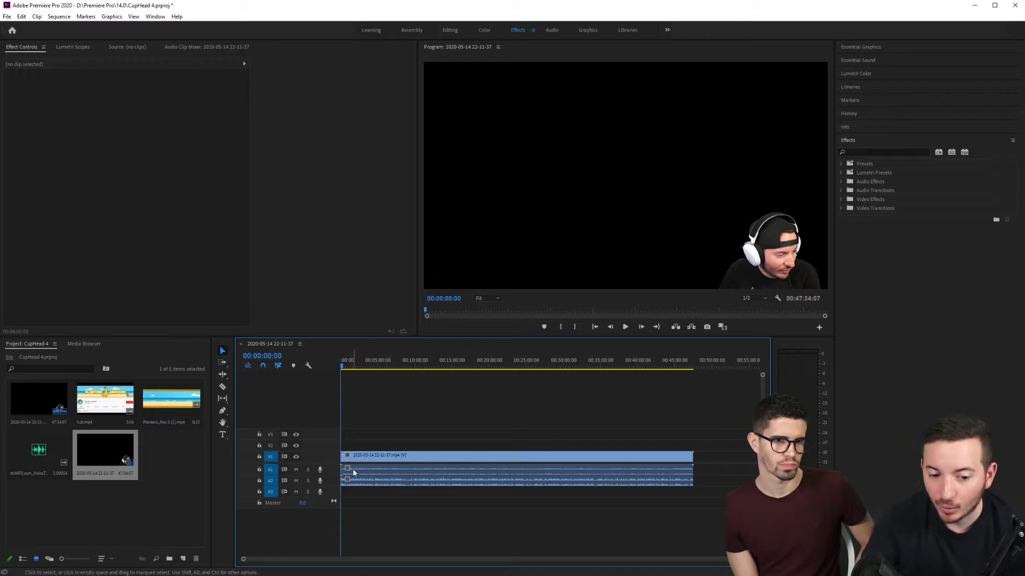
pyautogui.click(386, 471)
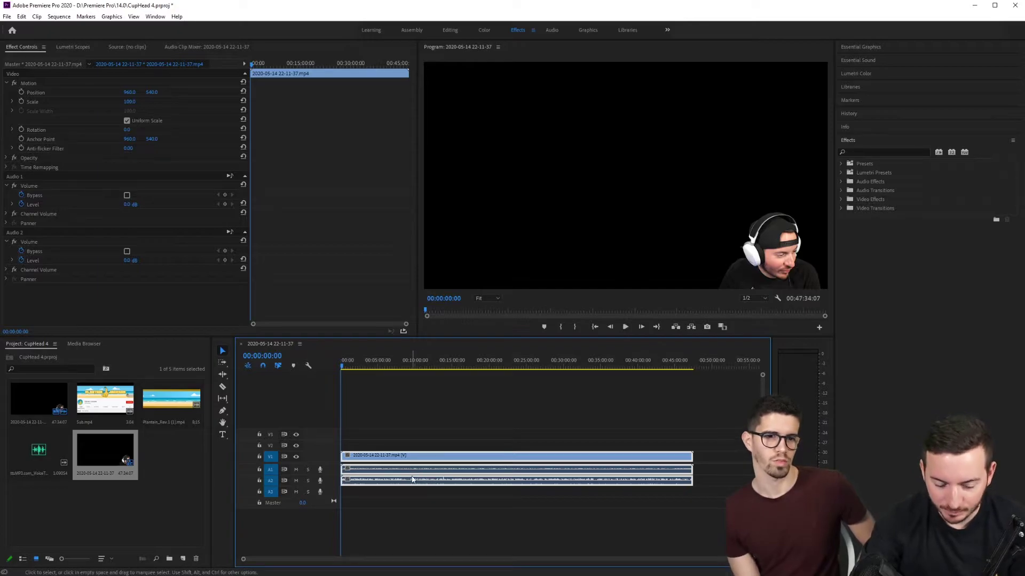
pyautogui.press('=')
pyautogui.press('=')
pyautogui.press('=')
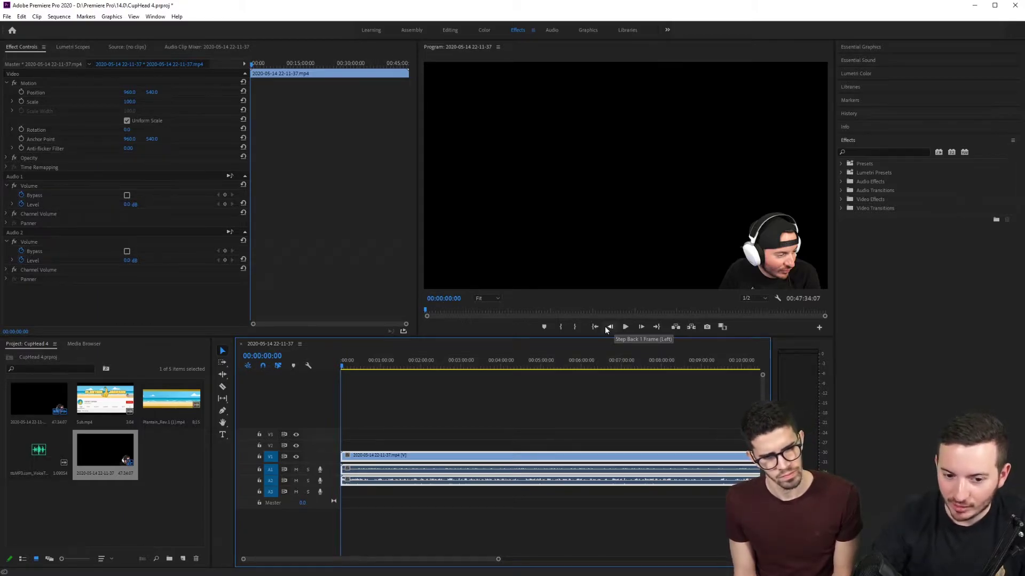
pyautogui.press('-')
pyautogui.press('-')
pyautogui.press('-')
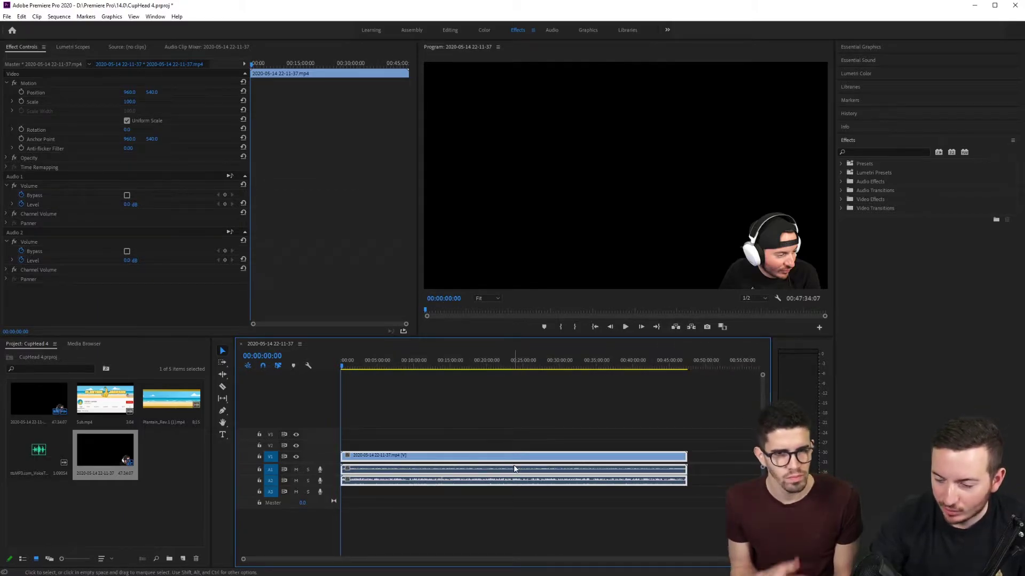
pyautogui.scroll(3, 507, 469)
pyautogui.scroll(-3, 473, 476)
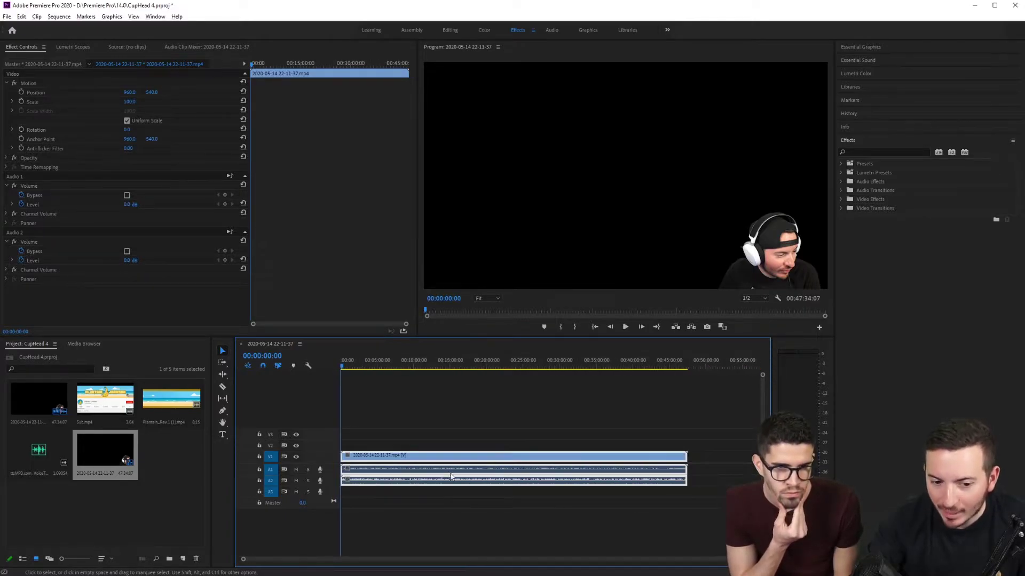
pyautogui.scroll(8, 349, 462)
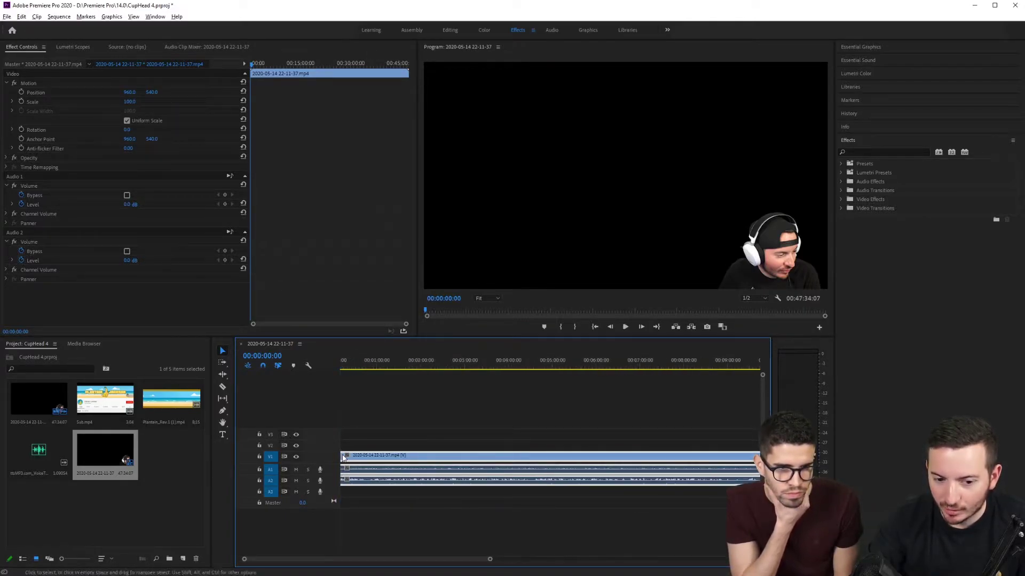
pyautogui.scroll(2, 345, 458)
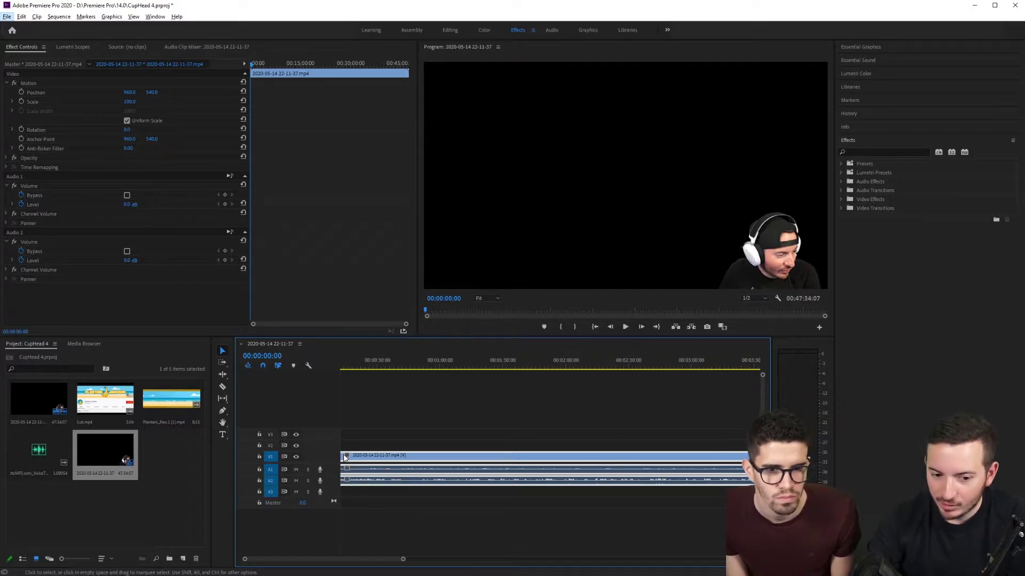
pyautogui.click(409, 439)
pyautogui.scroll(-3, 409, 439)
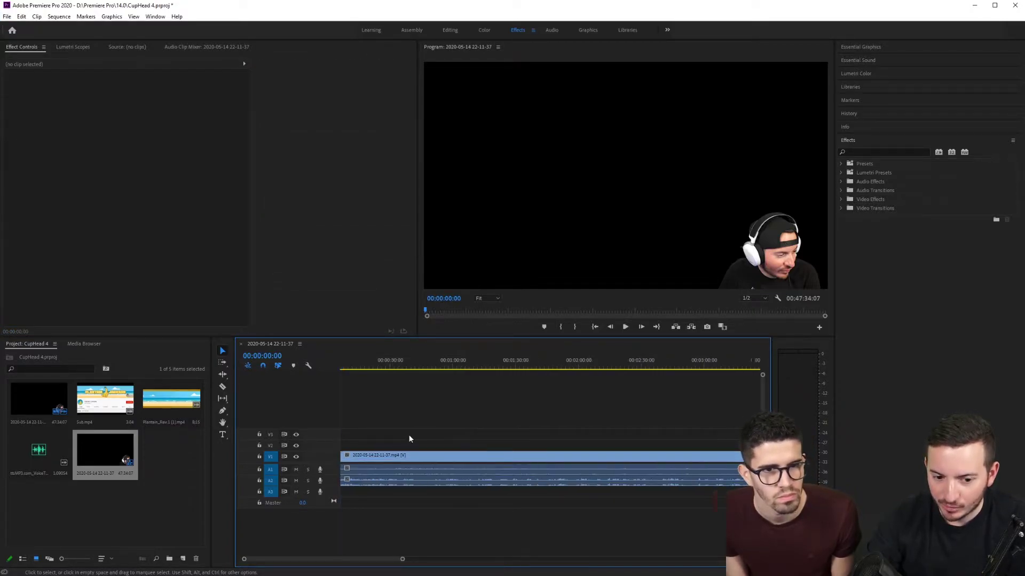
pyautogui.scroll(5, 409, 442)
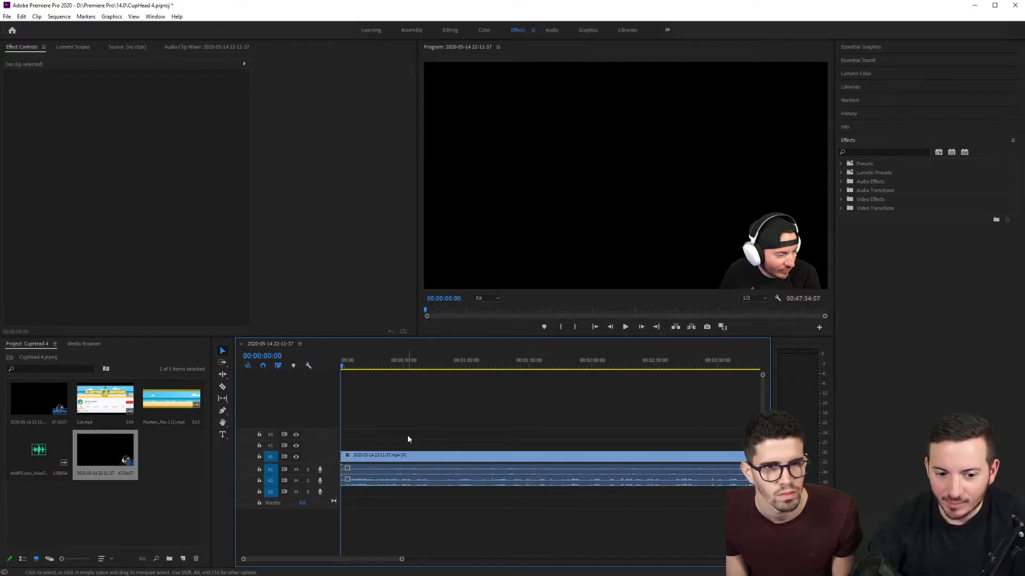
# Zoom out to the whole recording and back in, and play its opening seconds to check the sound
pyautogui.press('-')
pyautogui.press('-')
pyautogui.press('-')
pyautogui.press('-')
pyautogui.press('-')
pyautogui.press('-')
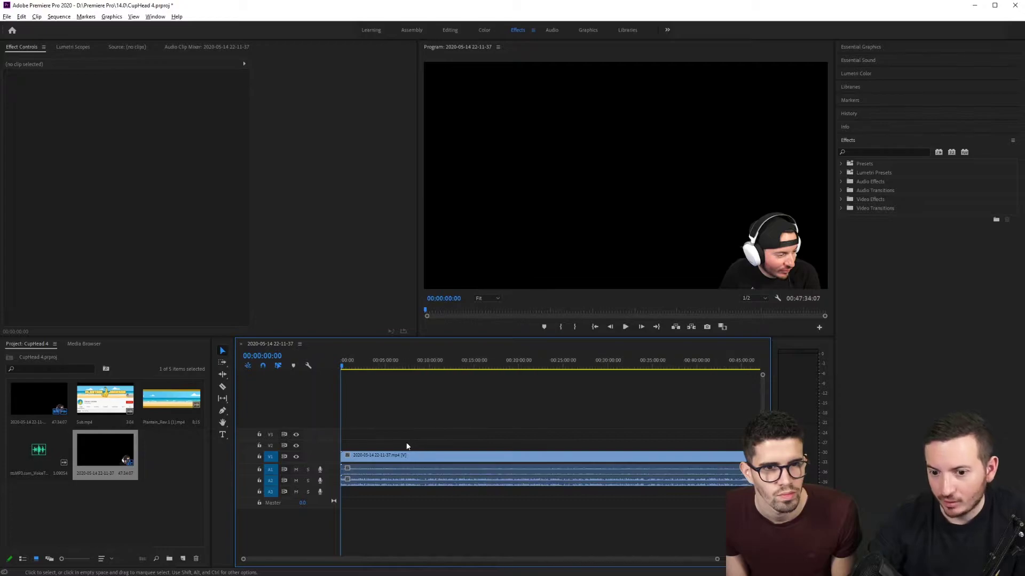
pyautogui.press('=')
pyautogui.press('=')
pyautogui.press('=')
pyautogui.press('=')
pyautogui.press('=')
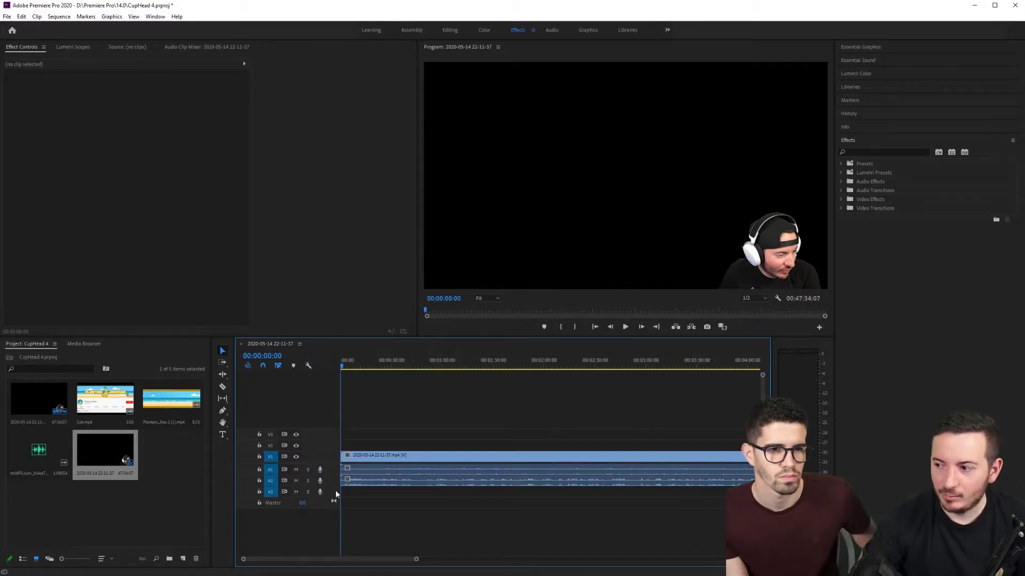
pyautogui.click(353, 469)
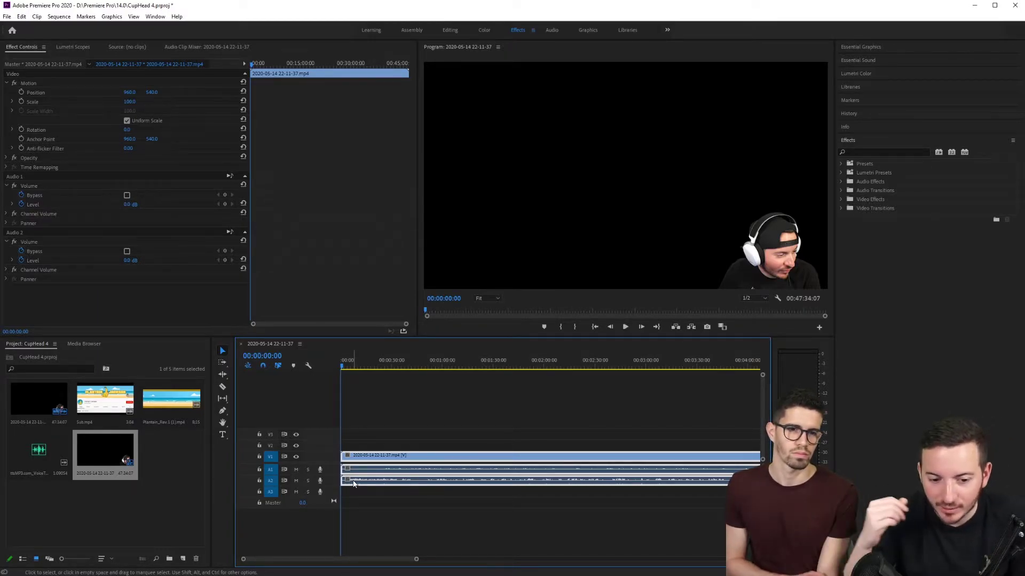
pyautogui.press('space')
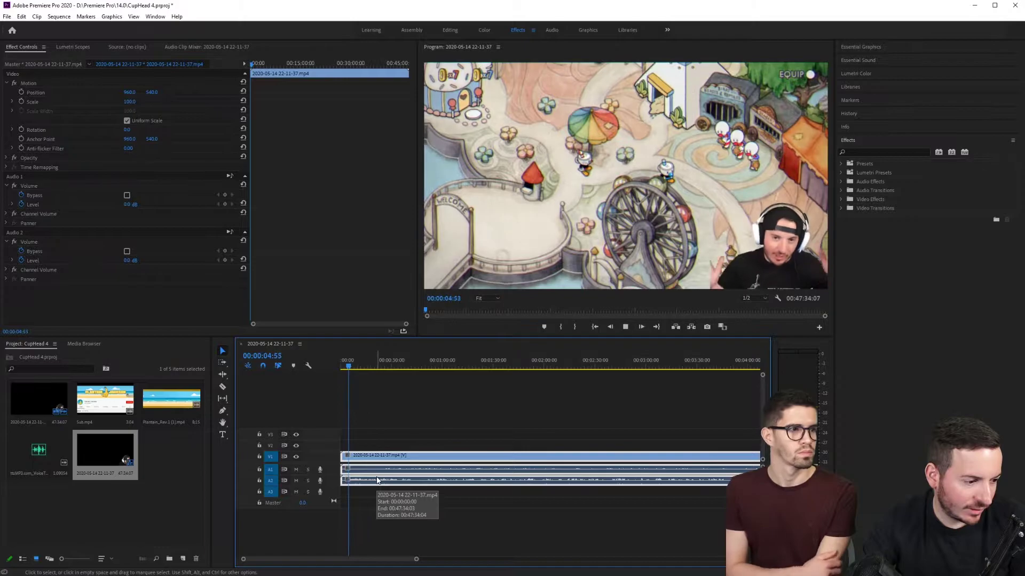
pyautogui.press('space')
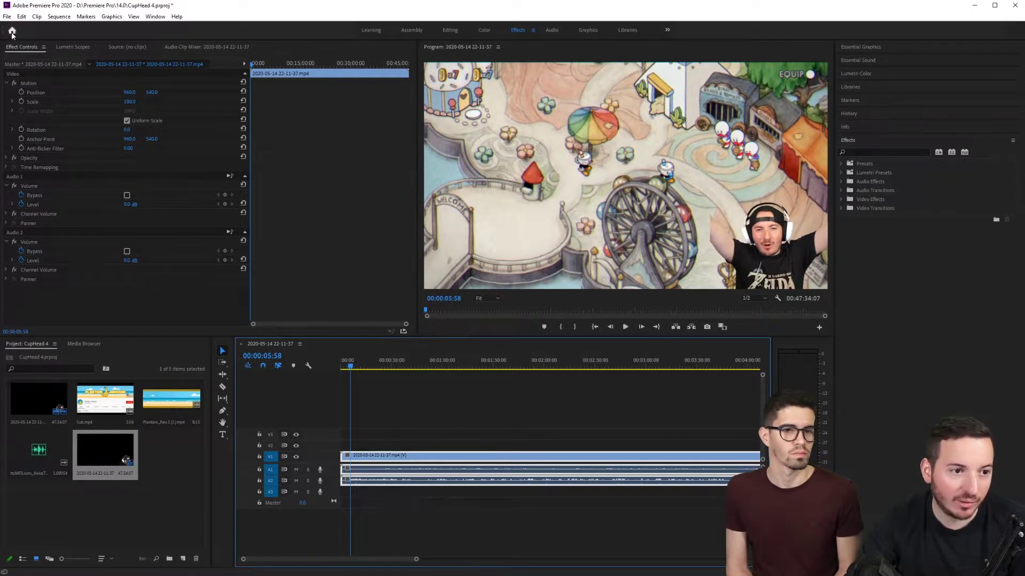
# Set the default output device to Acer X34 P in the audio hardware preferences
pyautogui.click(7, 16)
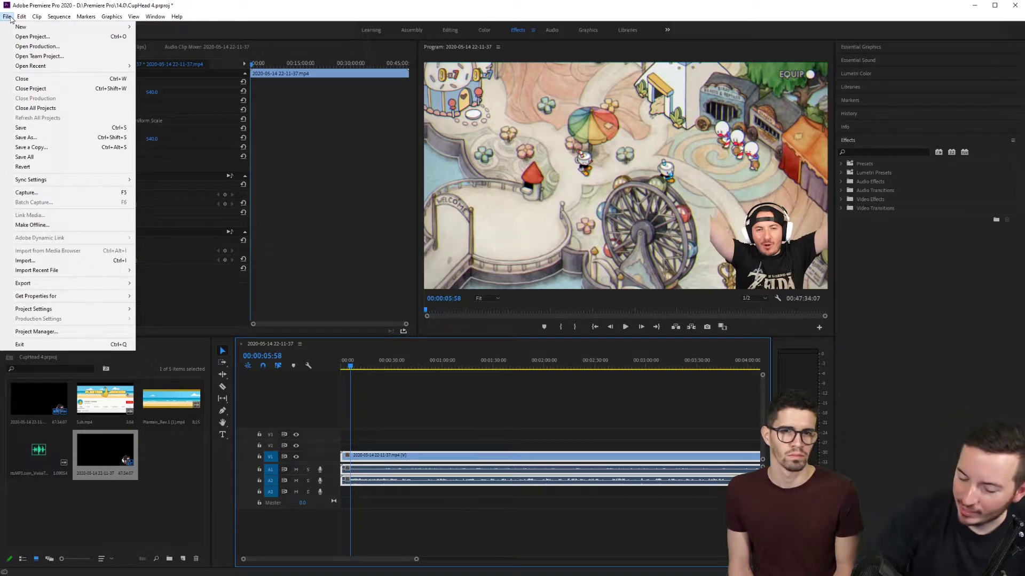
pyautogui.moveTo(21, 16)
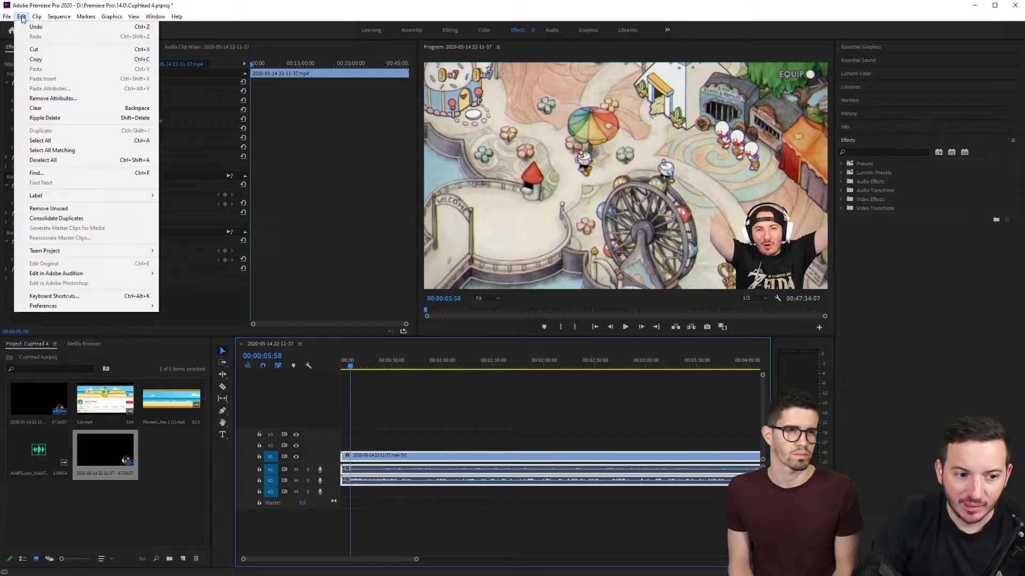
pyautogui.moveTo(64, 308)
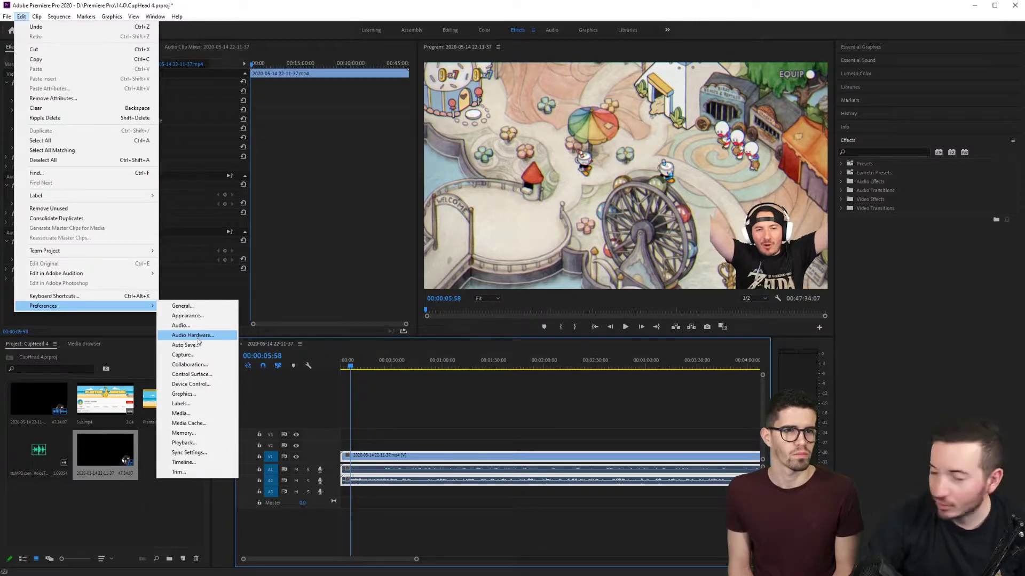
pyautogui.click(193, 336)
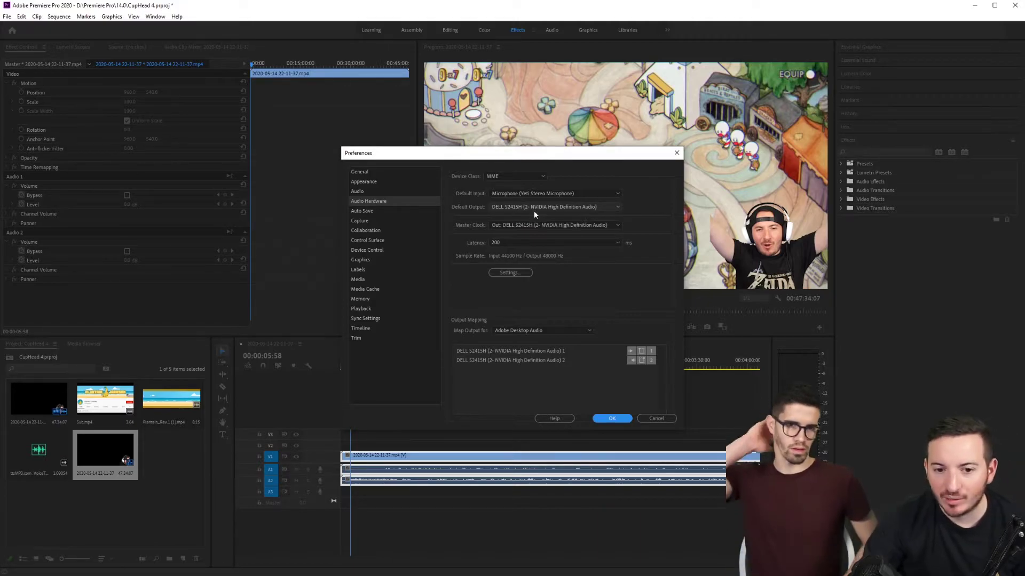
pyautogui.click(358, 192)
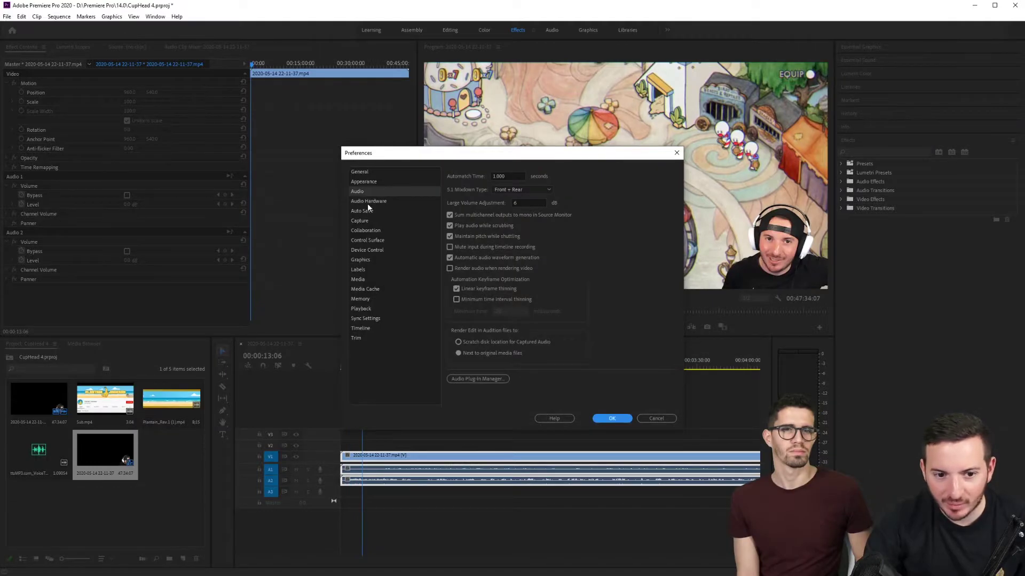
pyautogui.click(368, 202)
pyautogui.click(542, 206)
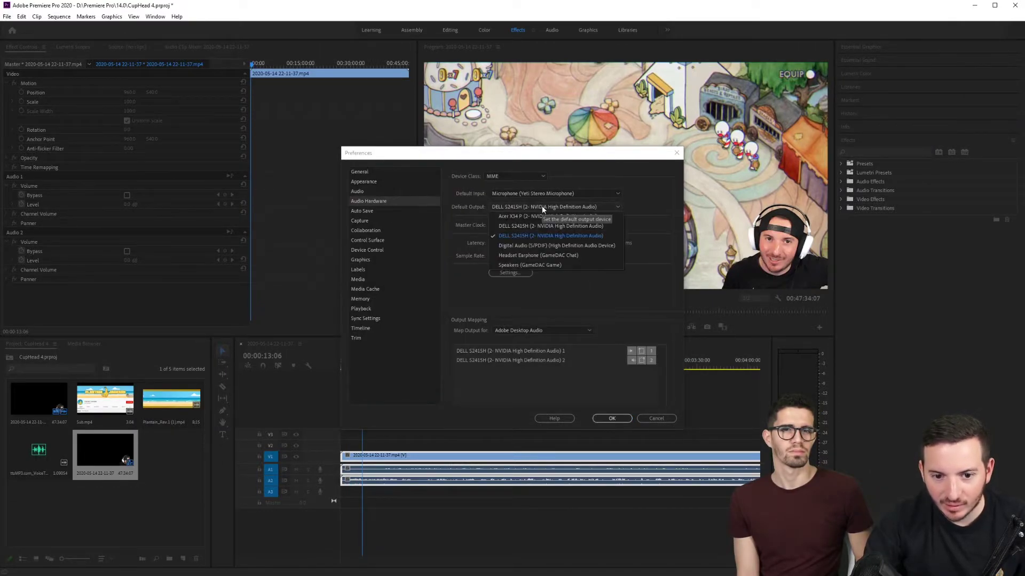
pyautogui.click(550, 217)
pyautogui.click(558, 312)
pyautogui.click(611, 418)
# Play the recording, return to the start of the sequence, and listen to its first seconds with the new audio output
pyautogui.press('space')
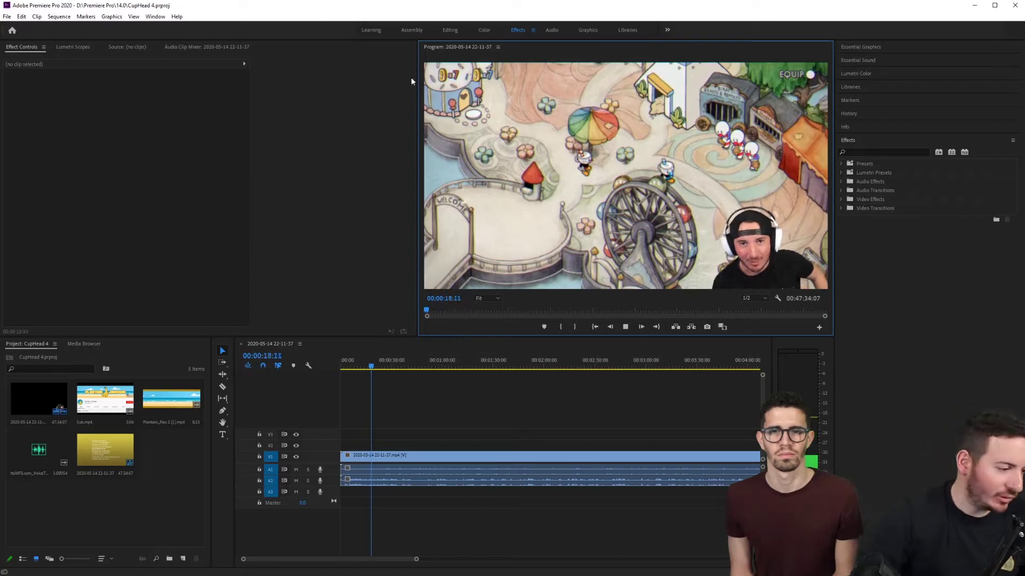
pyautogui.click(626, 327)
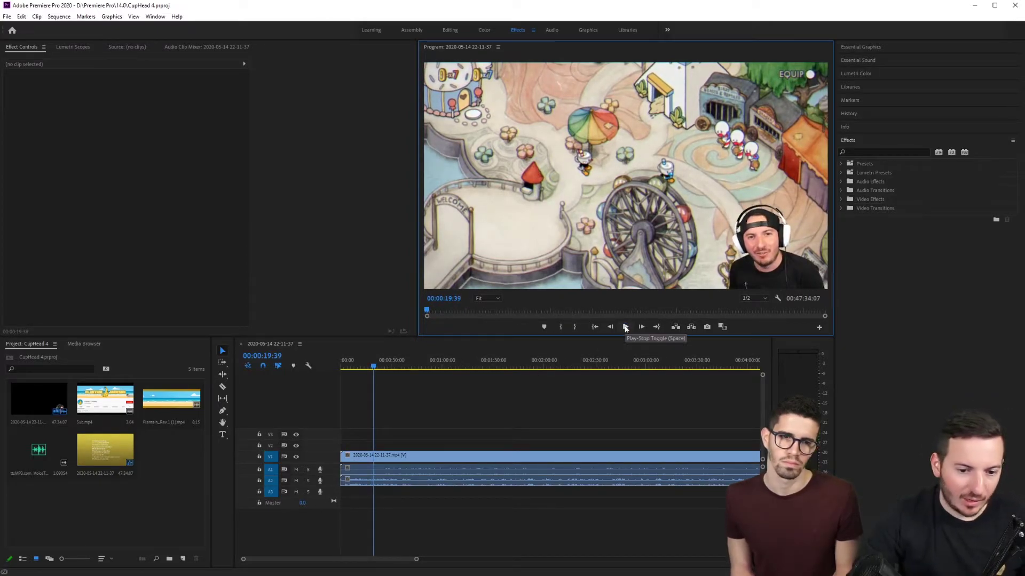
pyautogui.click(373, 364)
pyautogui.press('Home')
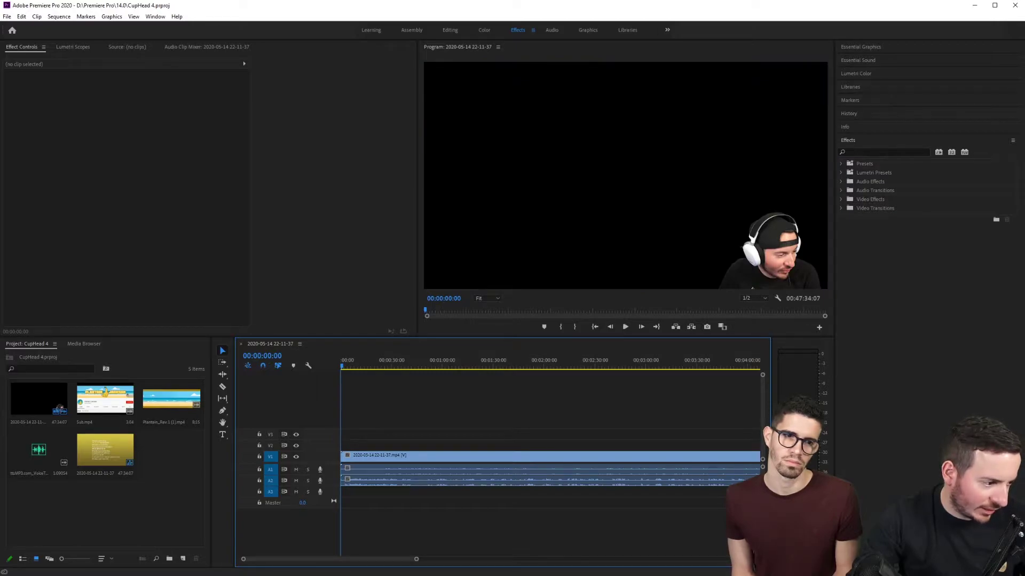
pyautogui.click(626, 327)
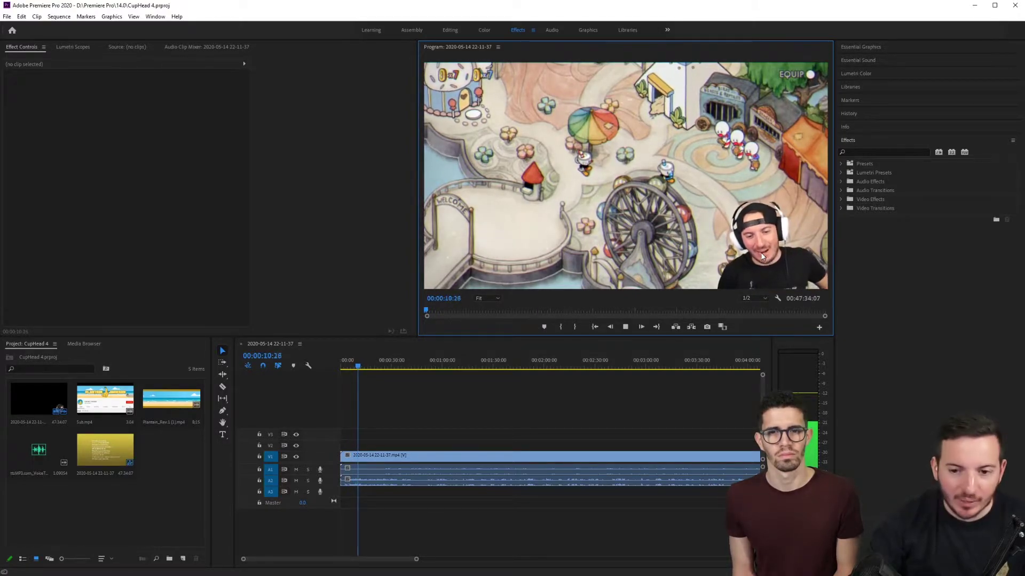
pyautogui.click(625, 326)
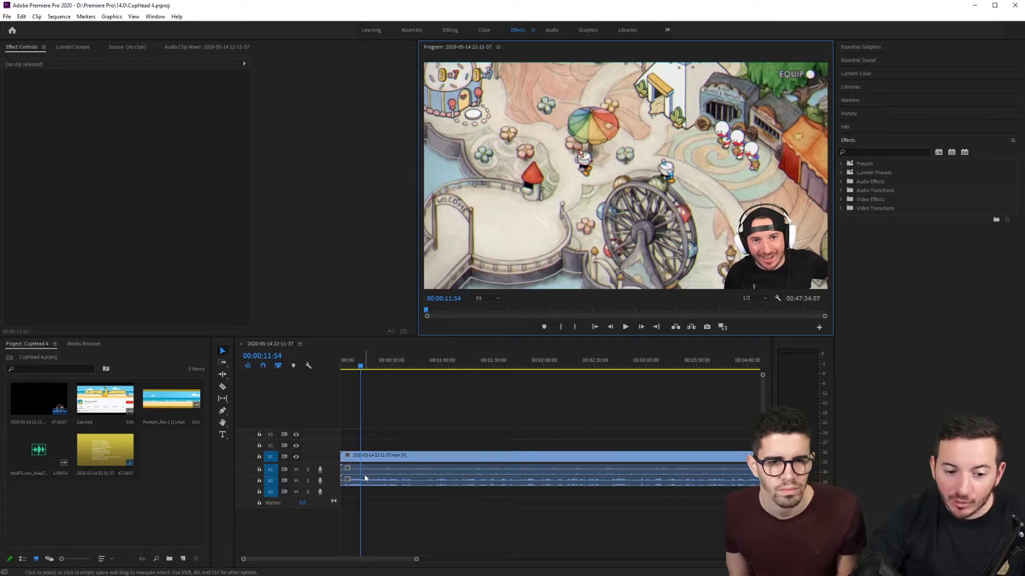
# Unlink the recording's video from its audio and select the clips on A1 and A2 individually
pyautogui.press('=')
pyautogui.press('=')
pyautogui.press('=')
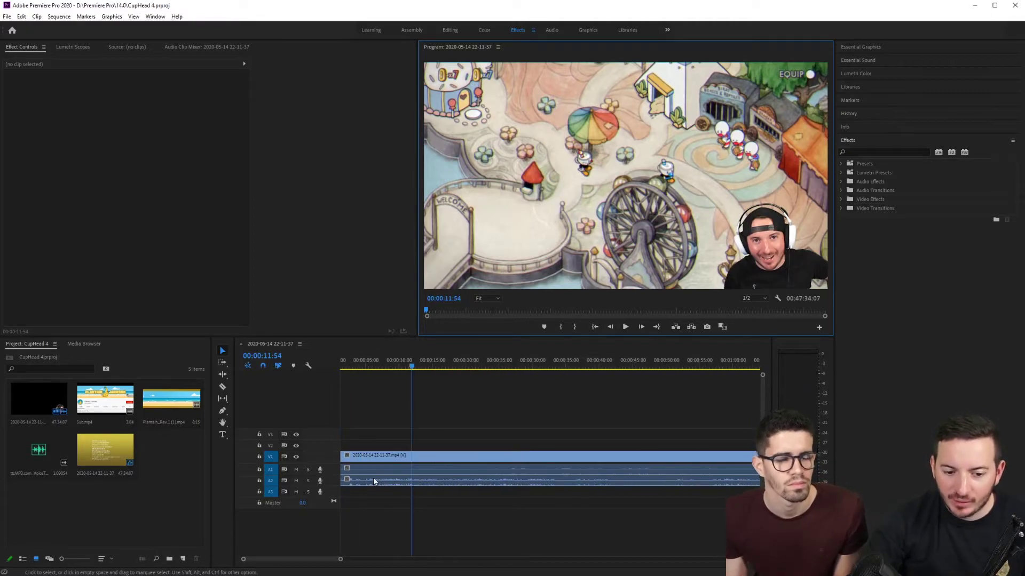
pyautogui.click(381, 469)
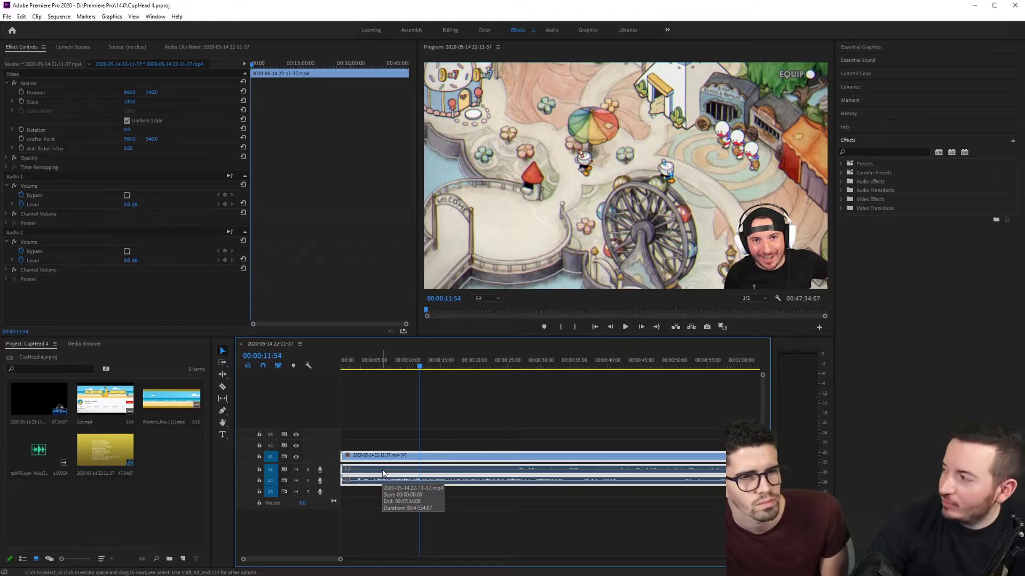
pyautogui.rightClick(382, 473)
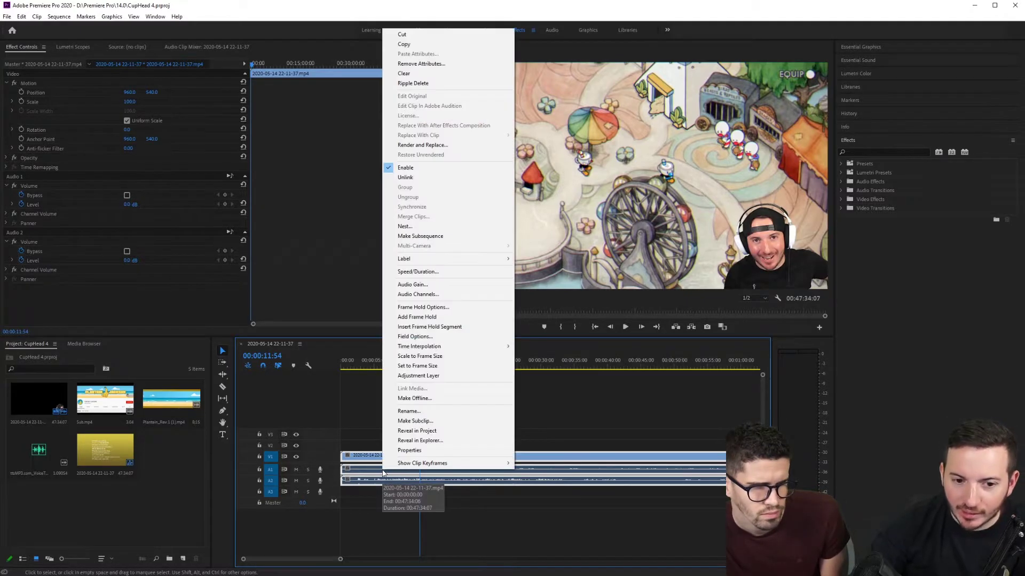
pyautogui.click(447, 177)
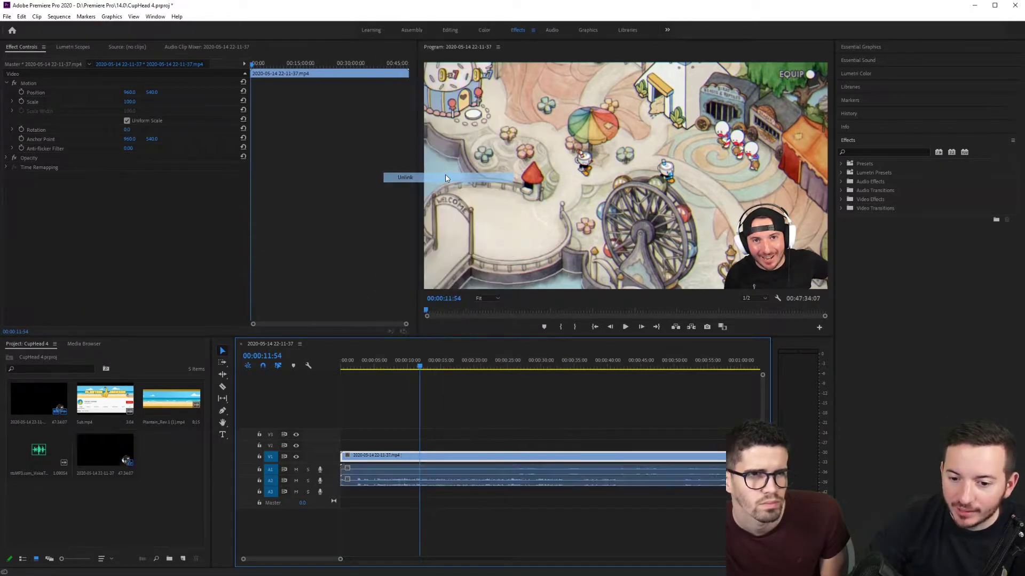
pyautogui.click(373, 469)
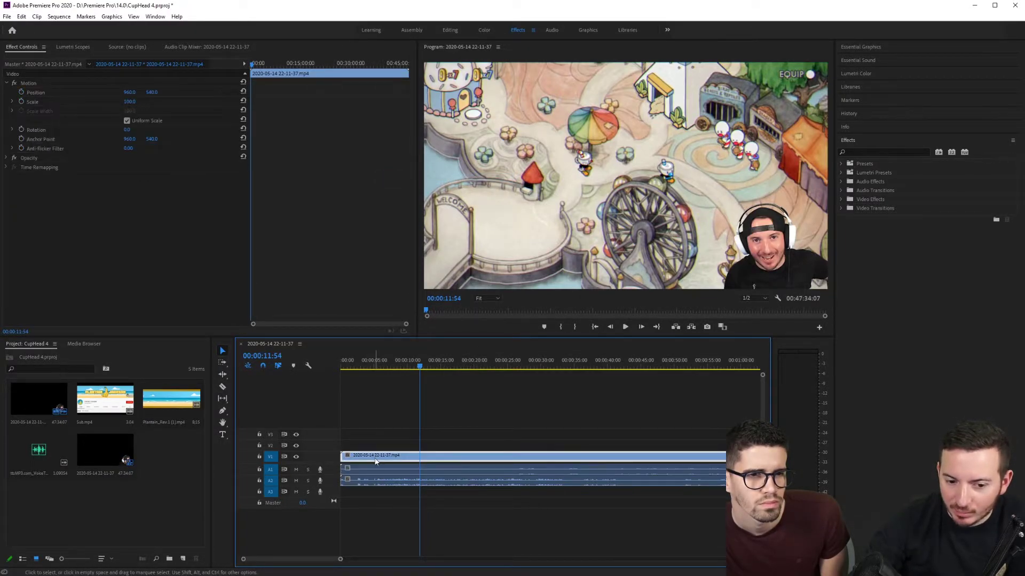
pyautogui.click(377, 469)
pyautogui.click(381, 481)
pyautogui.click(376, 473)
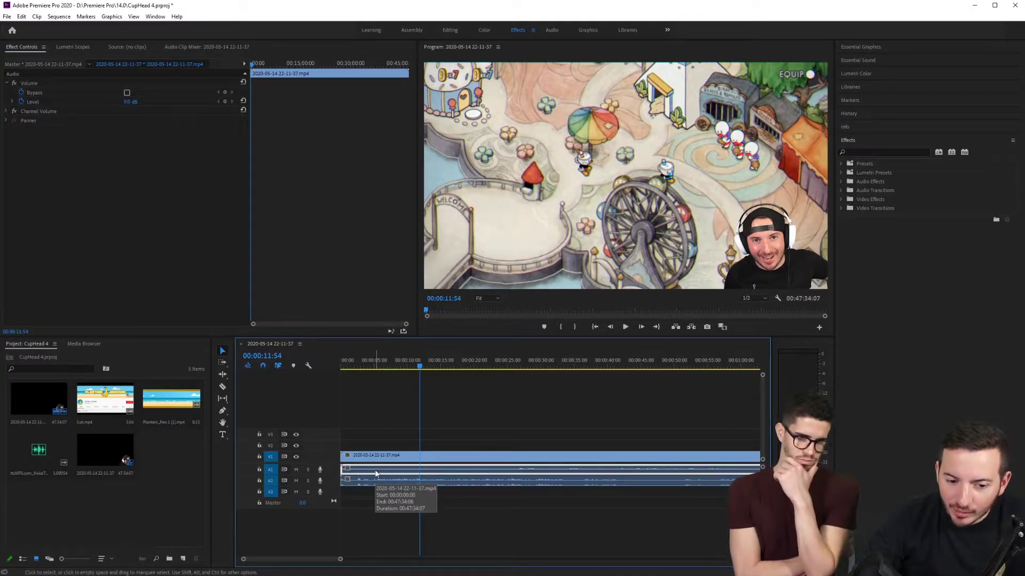
# Move the A1 audio clip about 32 seconds later and play from the start to hear the A2 audio alone
pyautogui.moveTo(363, 469); pyautogui.dragTo(591, 473)
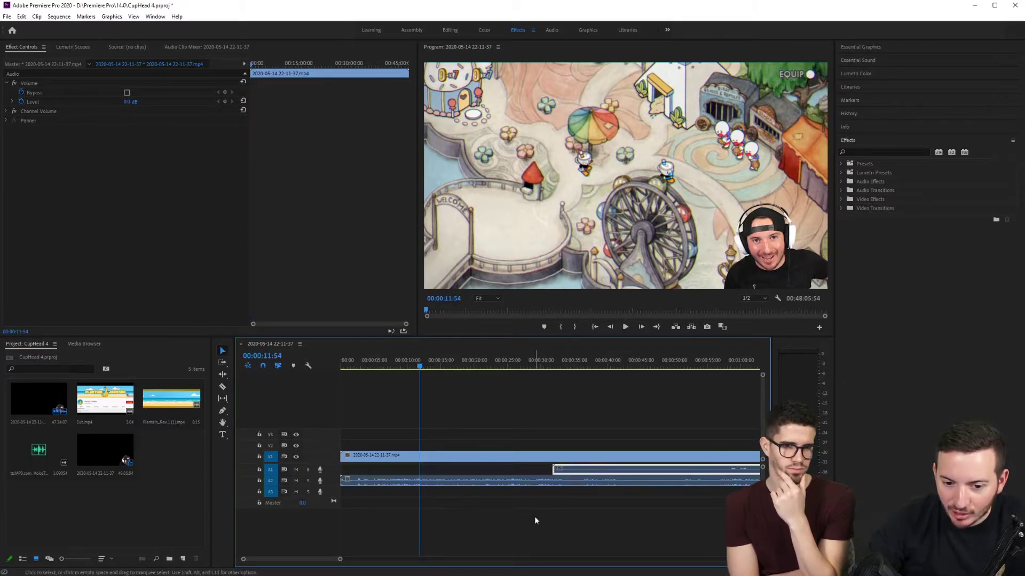
pyautogui.press('Home')
pyautogui.press('space')
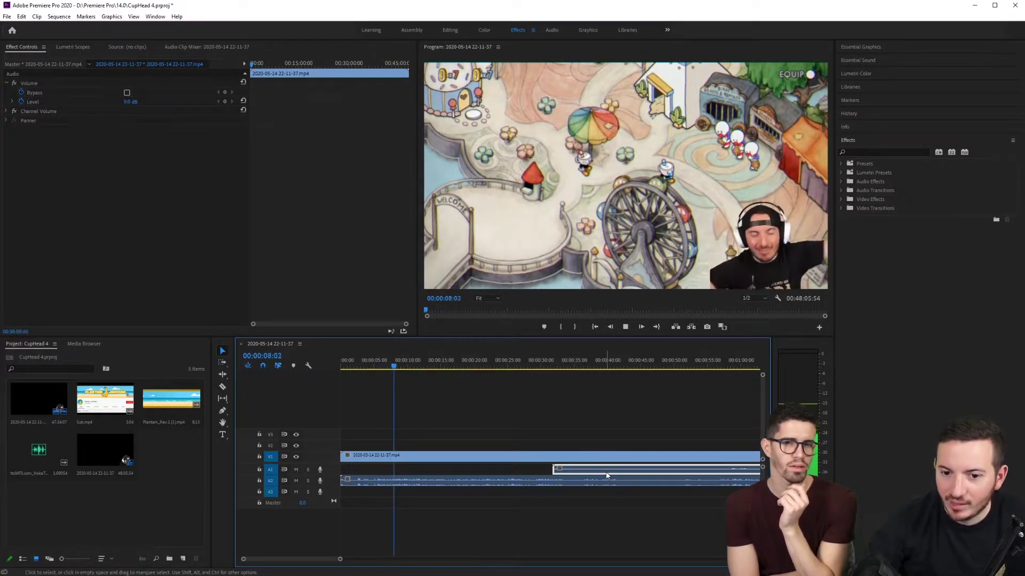
pyautogui.press('space')
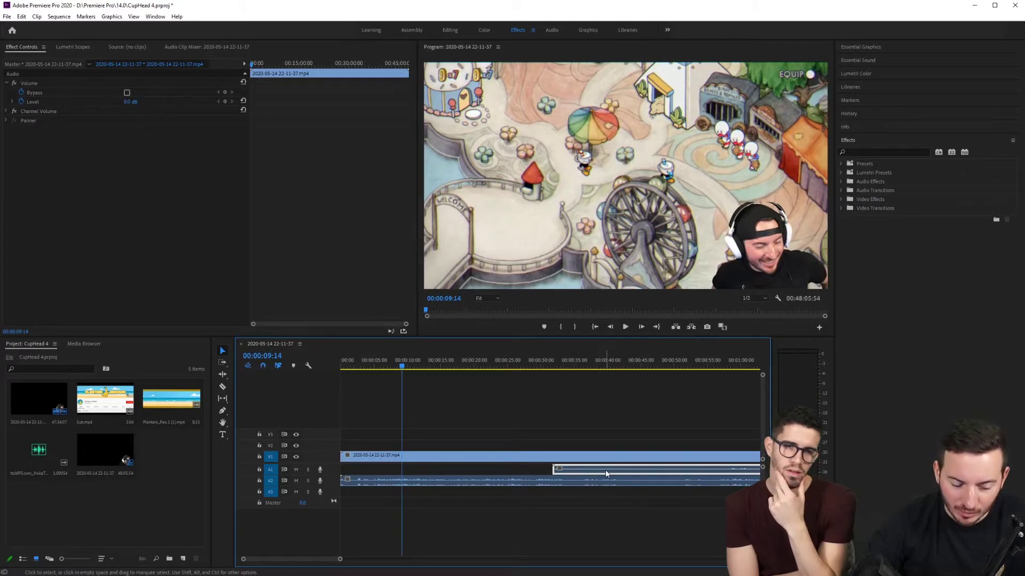
# Undo the audio clip's move and the unlinking, and select the whole recording in the timeline
pyautogui.hotkey('ctrl', 'z')
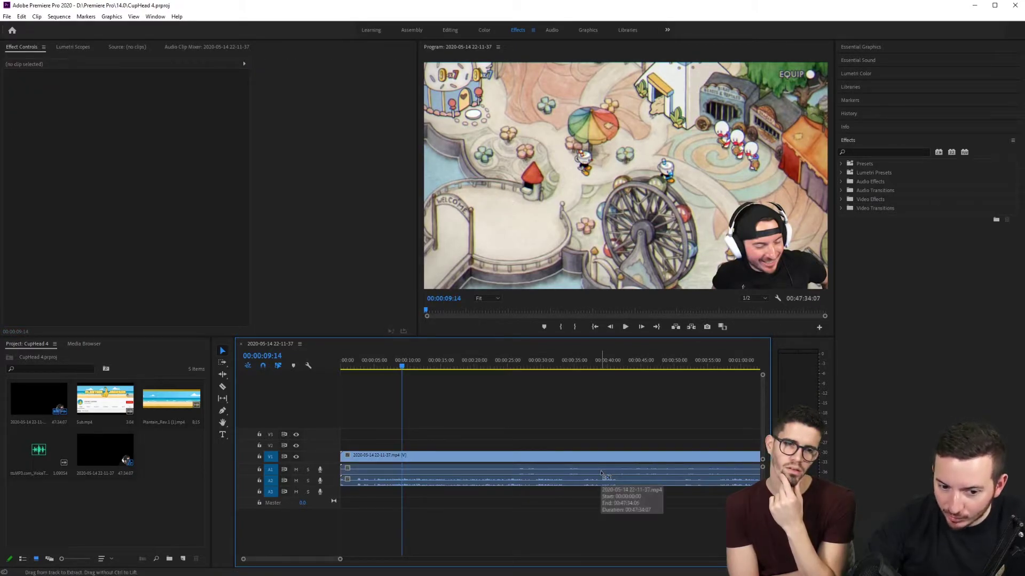
pyautogui.click(589, 462)
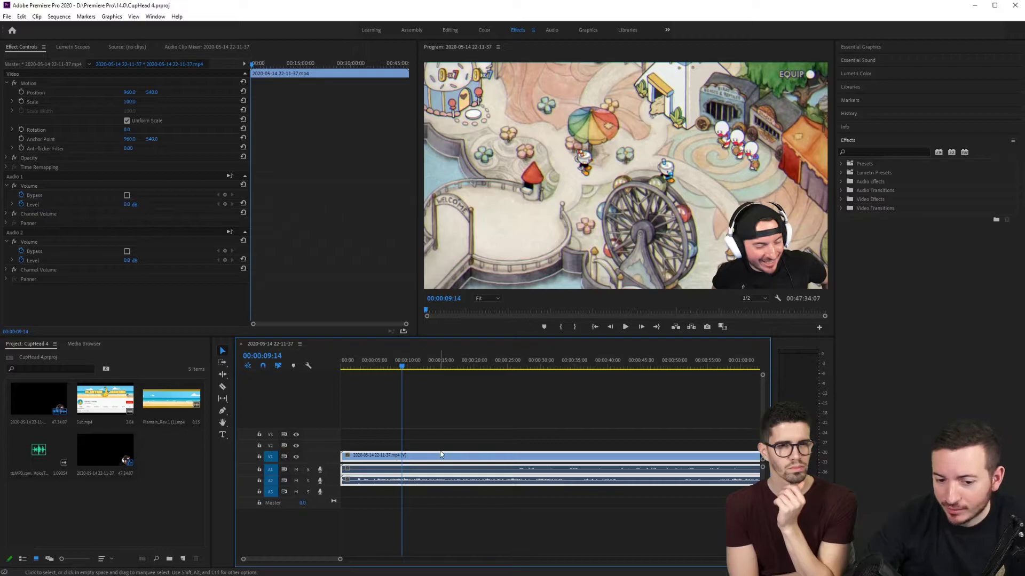
pyautogui.moveTo(398, 455)
pyautogui.mouseDown()
pyautogui.moveTo(395, 426)
pyautogui.moveTo(396, 460)
pyautogui.mouseUp()
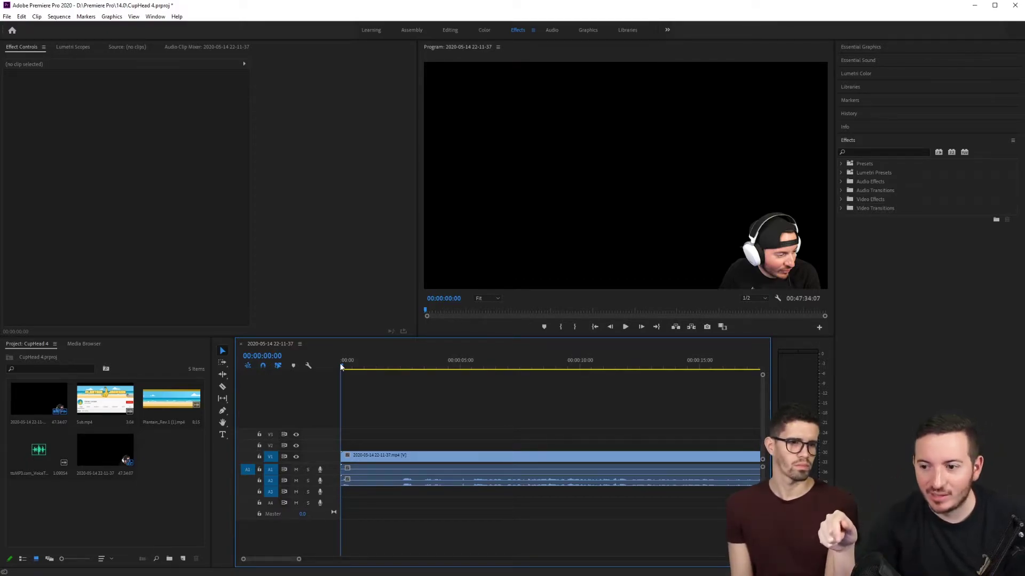
# Play the recording from its beginning and place the playhead at 00:00:05:33, where the introduction starts
pyautogui.press('space')
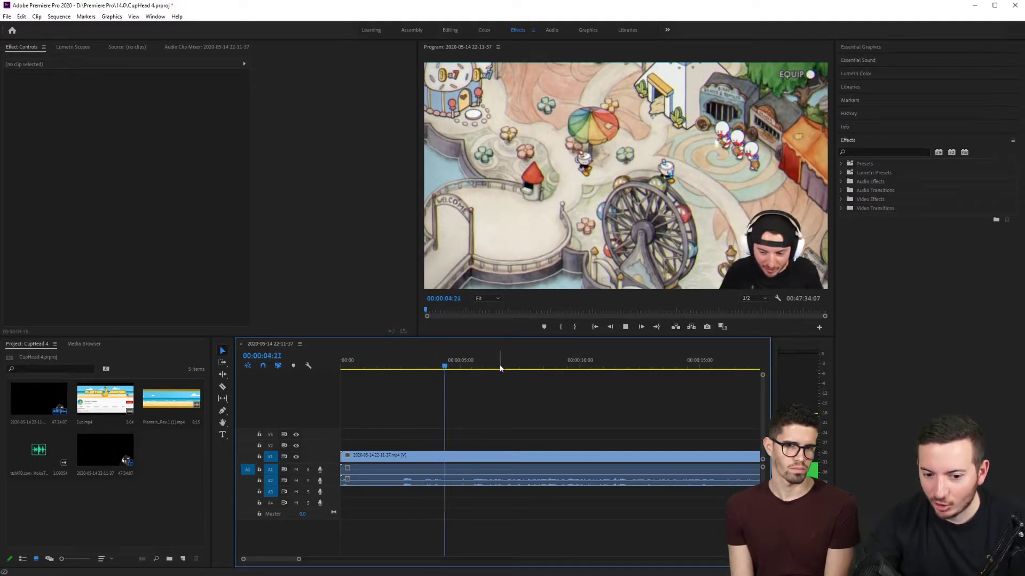
pyautogui.press('space')
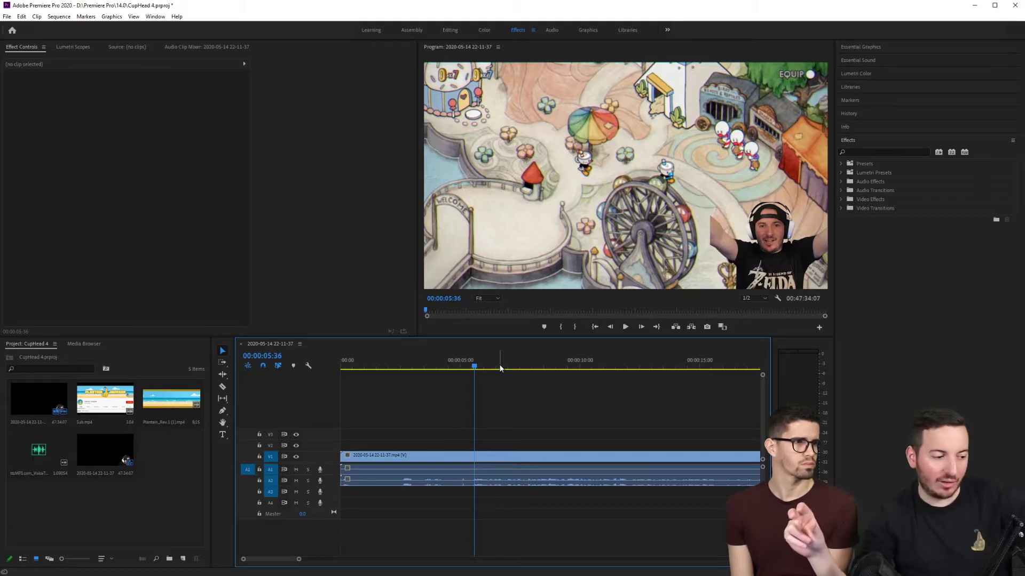
pyautogui.click(626, 327)
pyautogui.moveTo(485, 366); pyautogui.dragTo(474, 366)
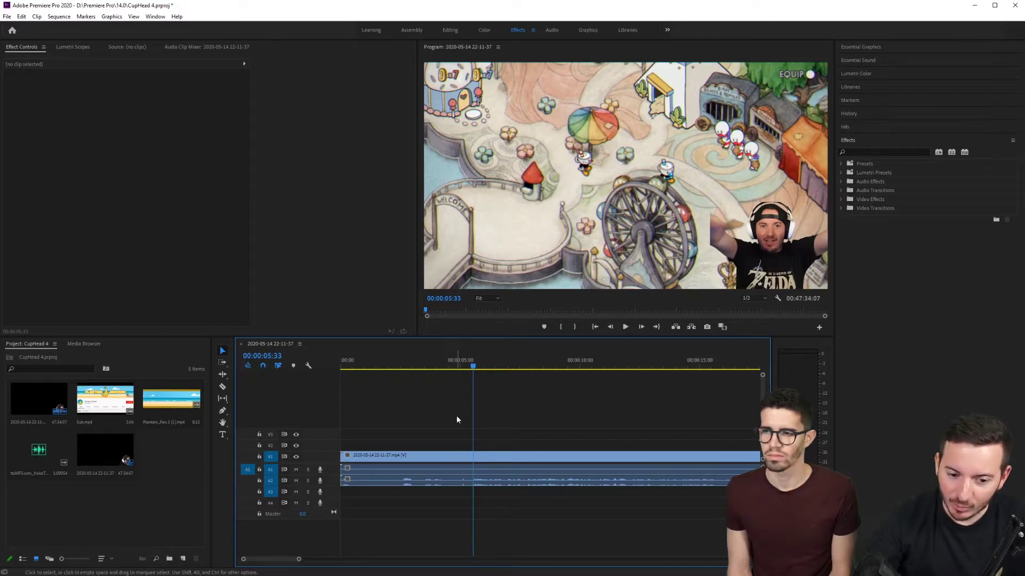
# Move the playhead to 00:00:05:21 and split the recording's video and audio there with the Razor tool
pyautogui.click(222, 387)
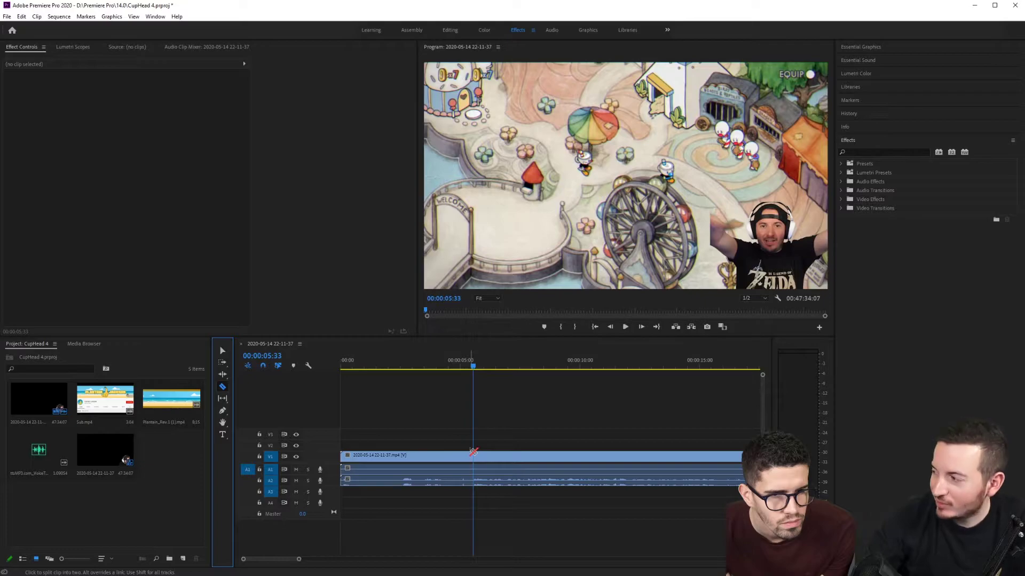
pyautogui.click(470, 369)
pyautogui.moveTo(470, 368); pyautogui.dragTo(468, 371)
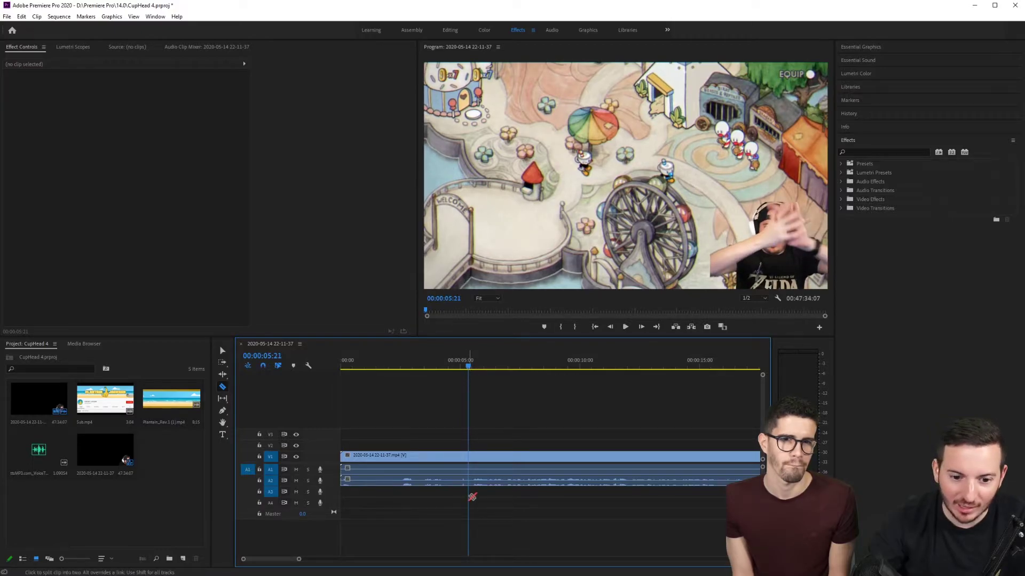
pyautogui.click(471, 456)
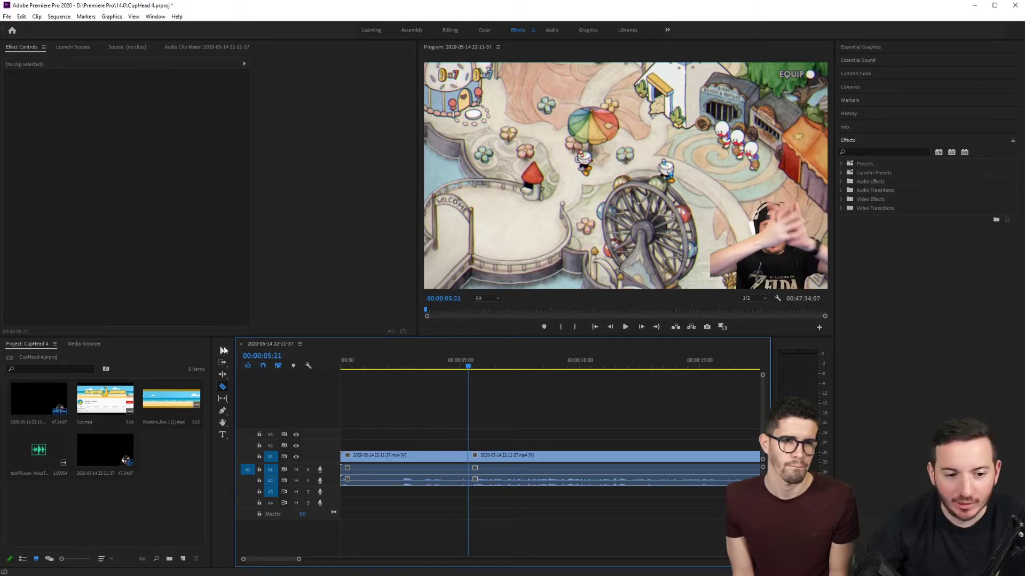
# Delete the short segment before the cut from the video and audio tracks, closing the gap at the sequence start
pyautogui.click(223, 350)
pyautogui.click(415, 459)
pyautogui.click(415, 457)
pyautogui.click(527, 457)
pyautogui.click(444, 460)
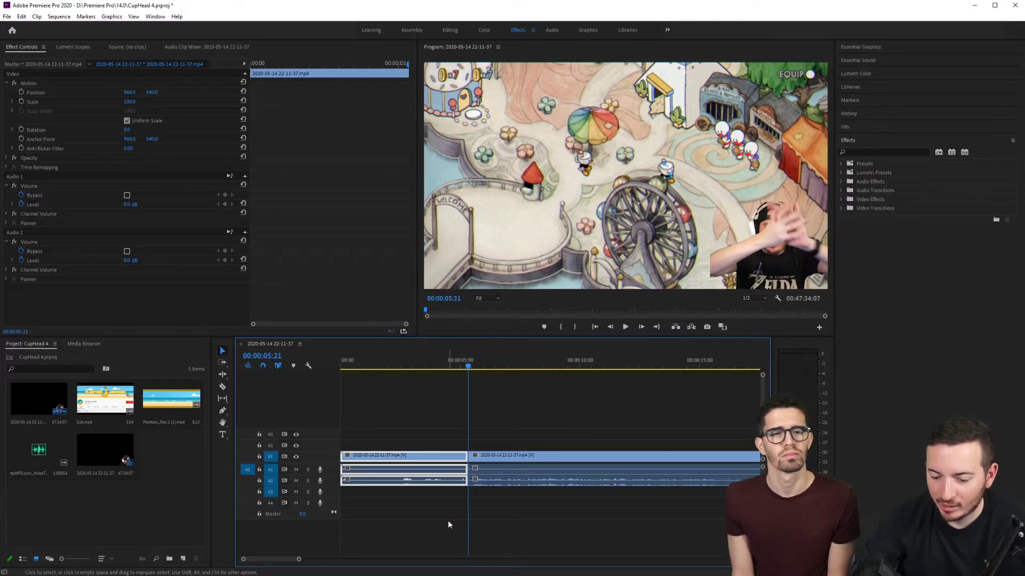
pyautogui.press('Delete')
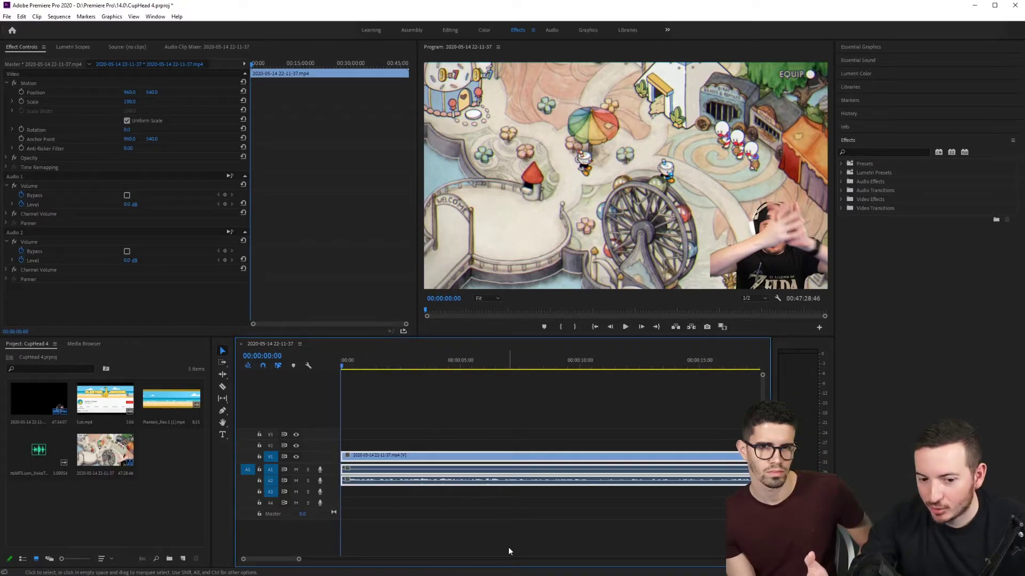
# Play the trimmed recording from its beginning to check the opening, and return the playhead to the sequence start
pyautogui.press('space')
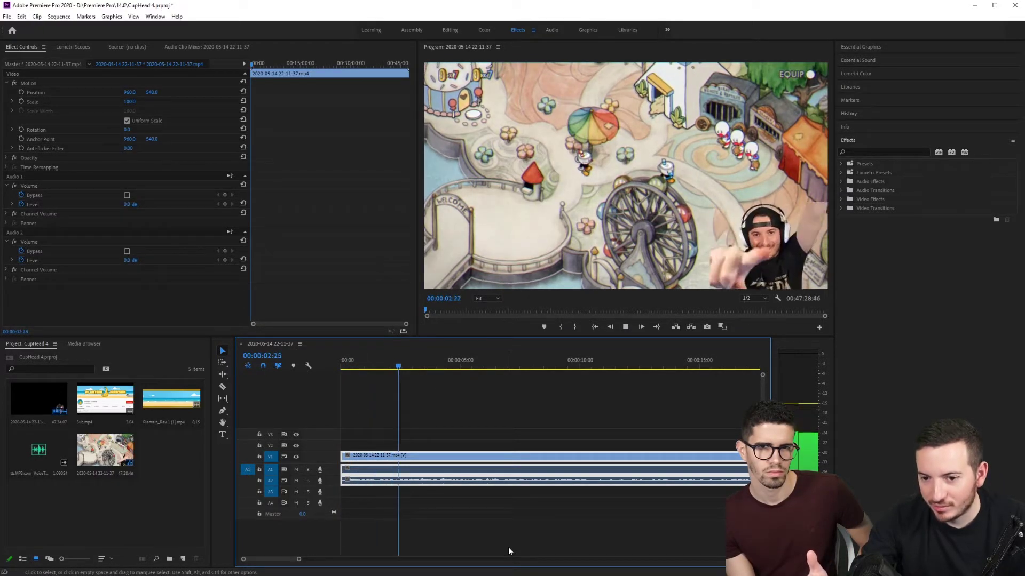
pyautogui.press('space')
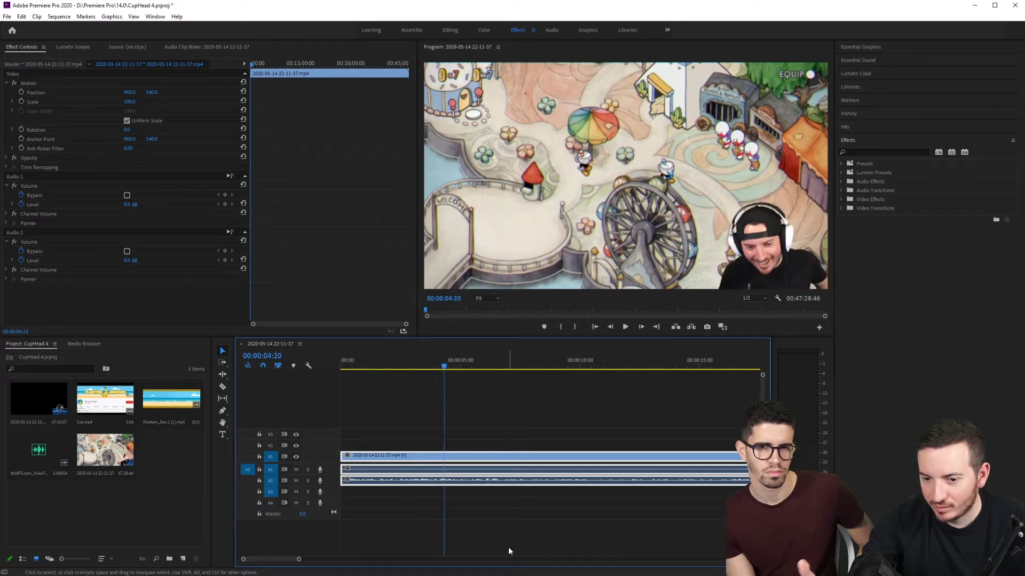
pyautogui.press('Home')
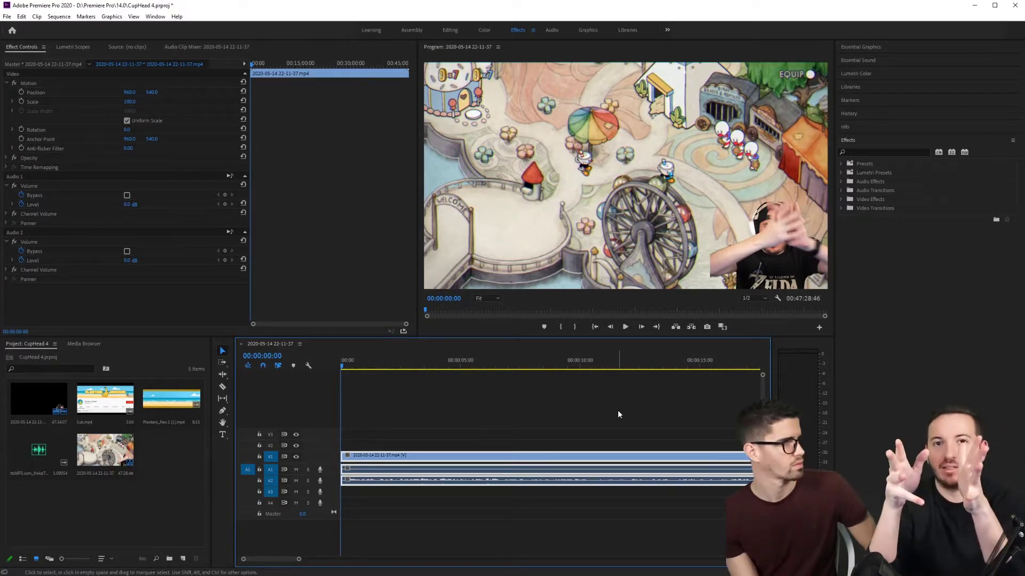
# Search the effects for "dip" and apply the Dip to Black transition to the start of the V1 video clip
pyautogui.click(855, 140)
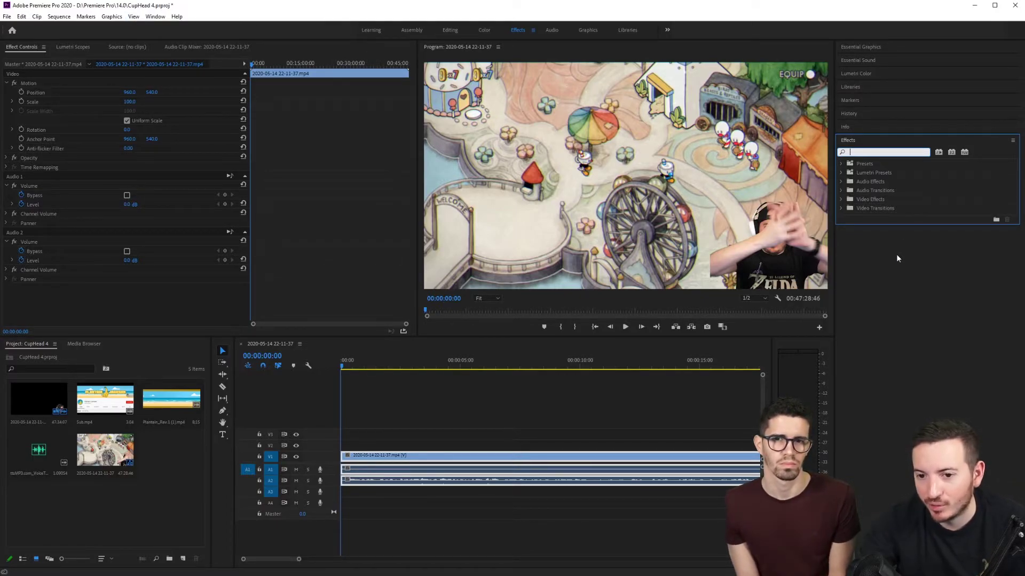
pyautogui.click(886, 212)
pyautogui.click(866, 153)
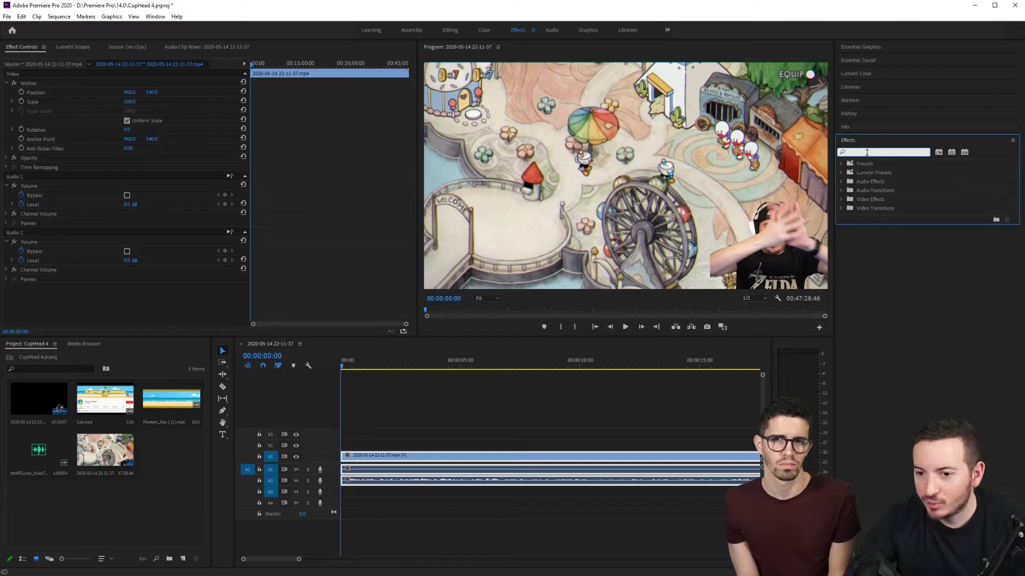
pyautogui.write('d')
pyautogui.write('ip')
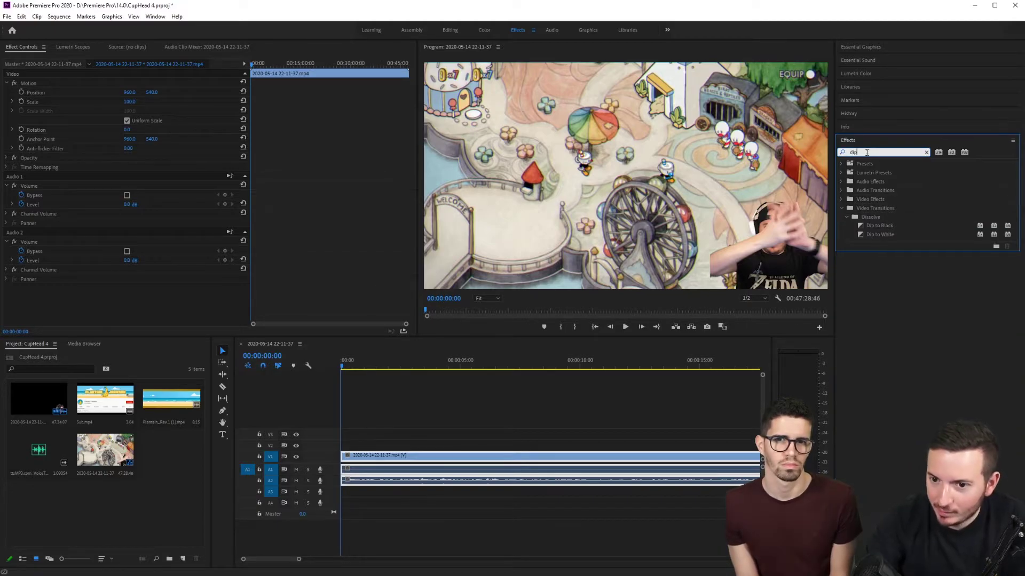
pyautogui.click(878, 227)
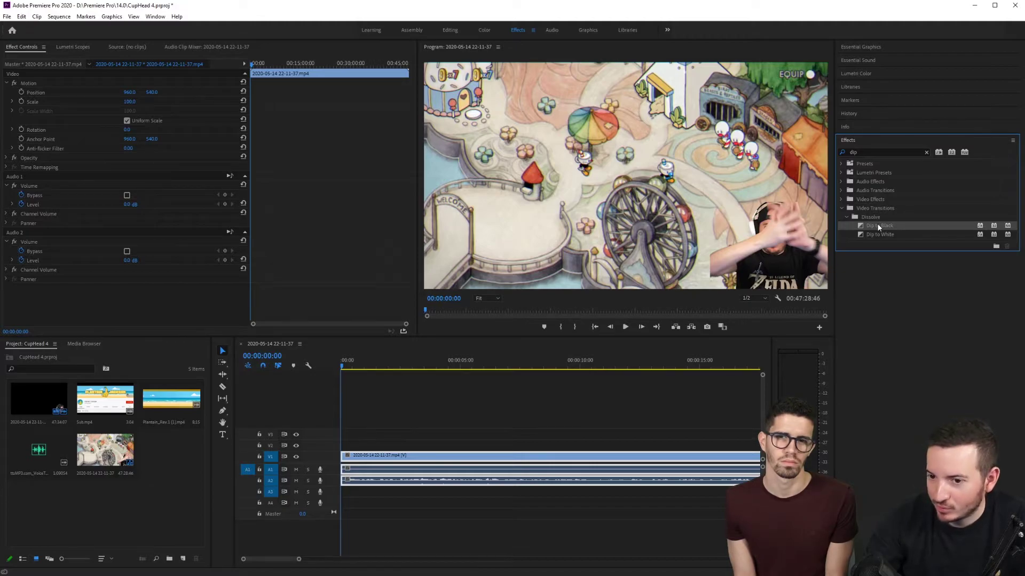
pyautogui.moveTo(878, 228); pyautogui.dragTo(610, 384)
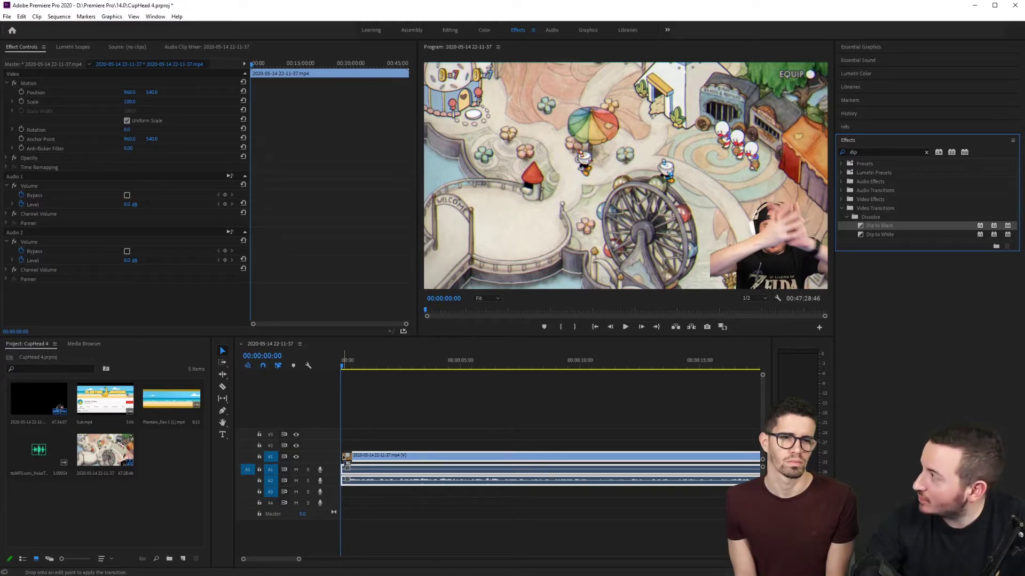
pyautogui.moveTo(347, 459); pyautogui.dragTo(347, 458)
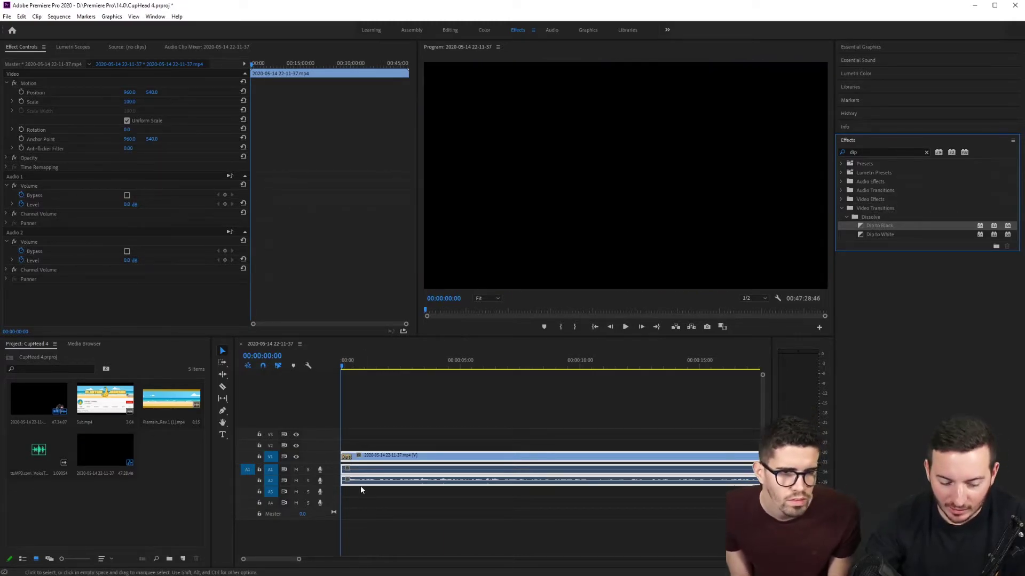
# Lengthen the Dip to Black transition to 37 frames, and undo that change
pyautogui.press('=')
pyautogui.press('=')
pyautogui.press('=')
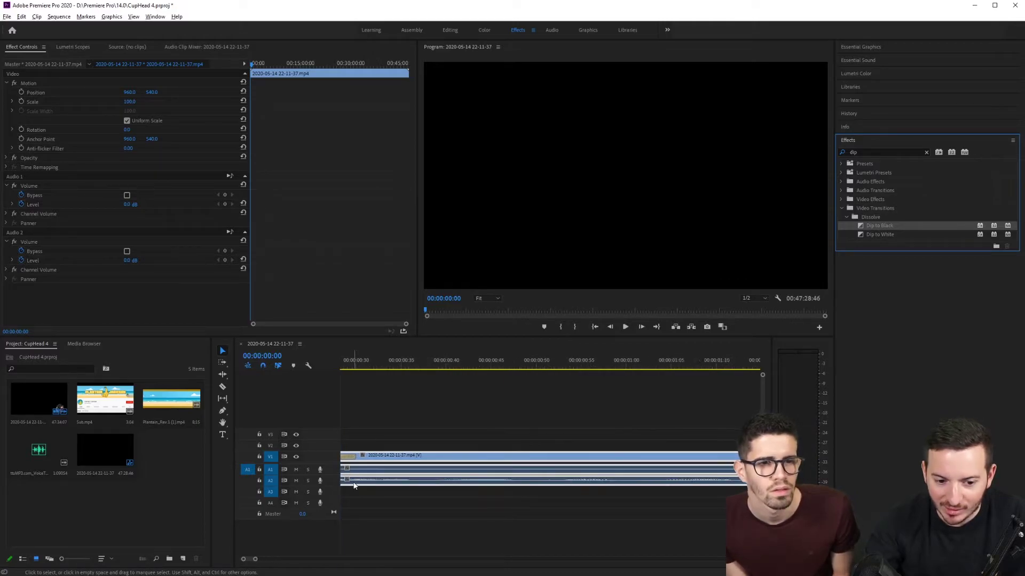
pyautogui.press('=')
pyautogui.press('=')
pyautogui.press('=')
pyautogui.press('-')
pyautogui.press('-')
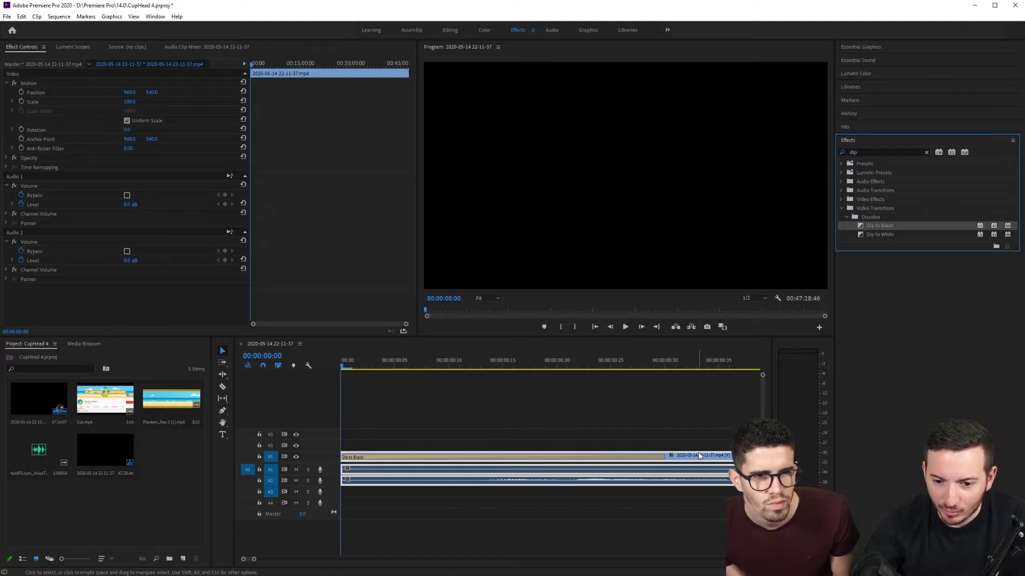
pyautogui.moveTo(662, 458); pyautogui.dragTo(733, 481)
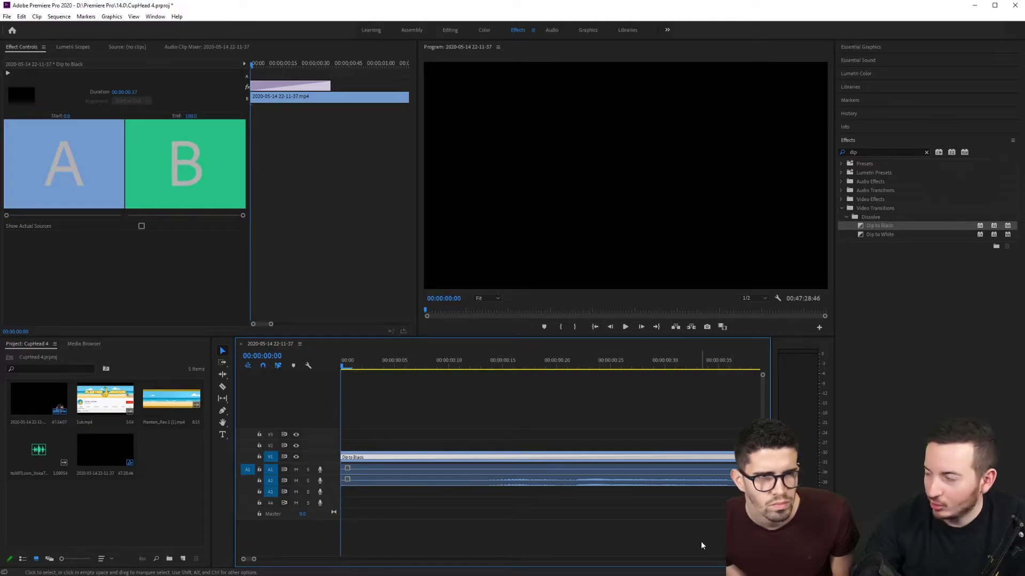
pyautogui.hotkey('ctrl', 'z')
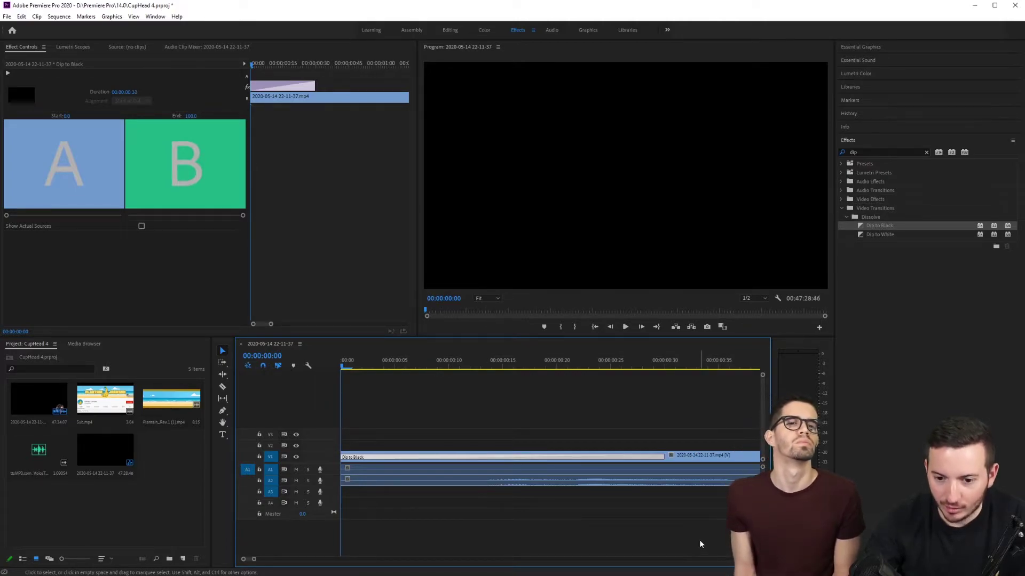
# Play the first second of the sequence to check the fade in from black
pyautogui.press('-')
pyautogui.press('-')
pyautogui.press('-')
pyautogui.press('-')
pyautogui.press('-')
pyautogui.press('-')
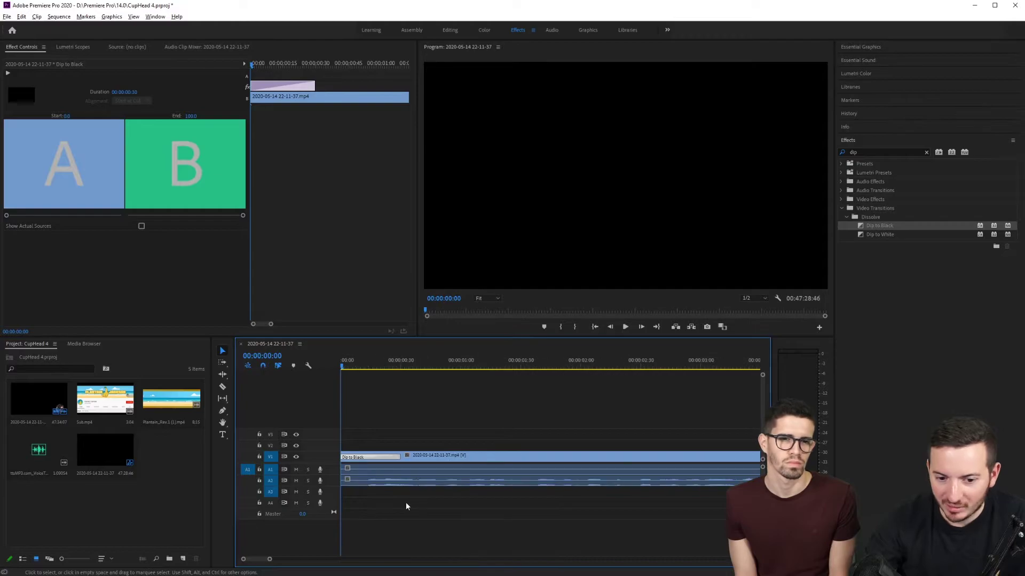
pyautogui.press('-')
pyautogui.press('-')
pyautogui.press('-')
pyautogui.press('space')
pyautogui.press('space')
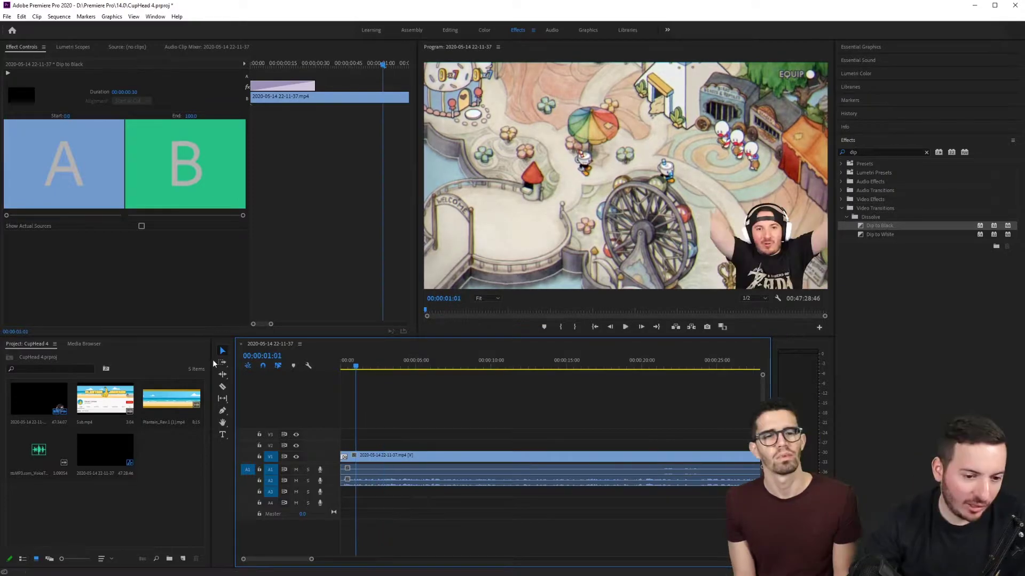
# Split the recording at 00:00:01:46 with the Razor tool and select the short opening segment
pyautogui.click(222, 386)
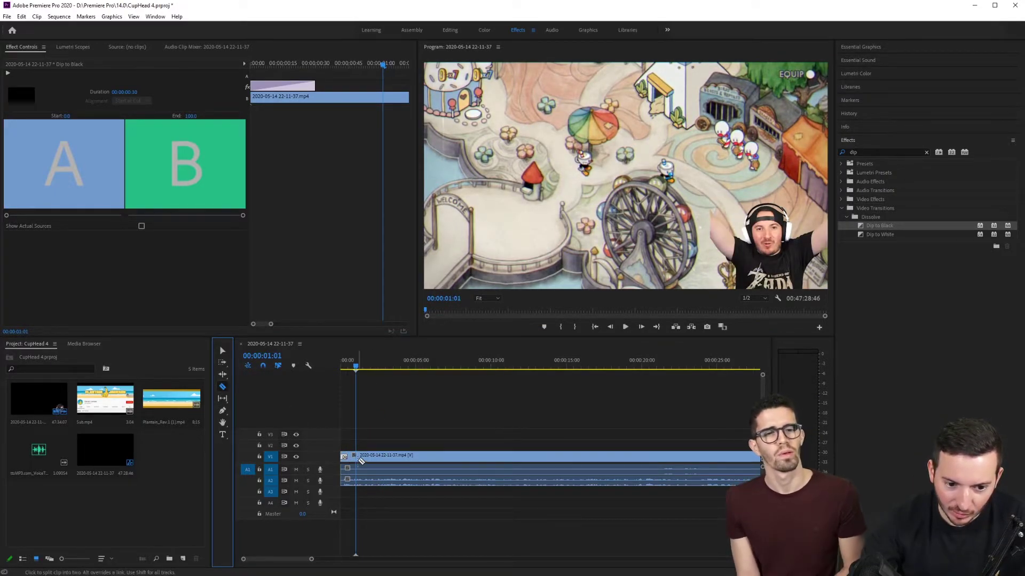
pyautogui.moveTo(358, 368); pyautogui.dragTo(369, 369)
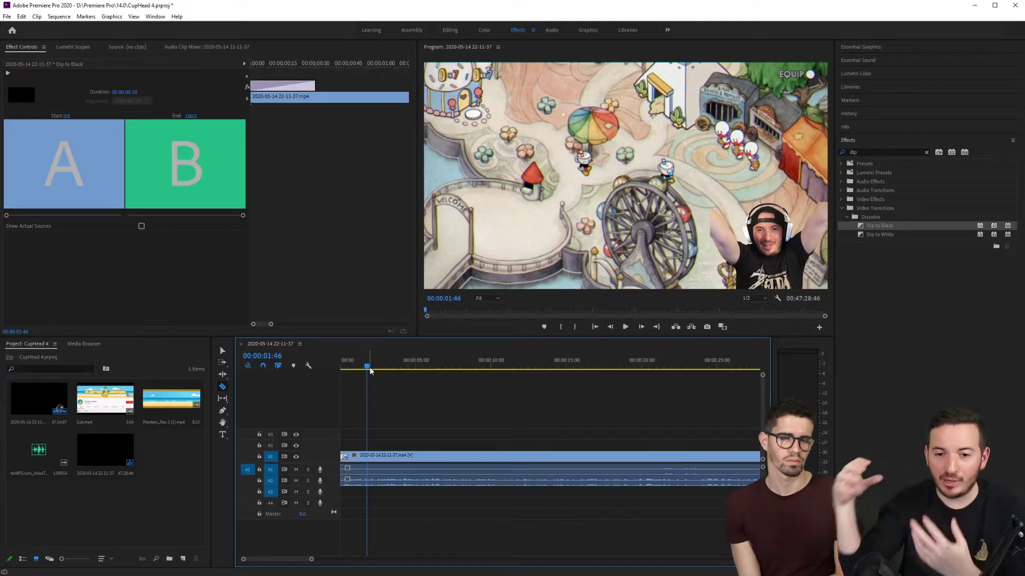
pyautogui.click(372, 458)
pyautogui.click(224, 350)
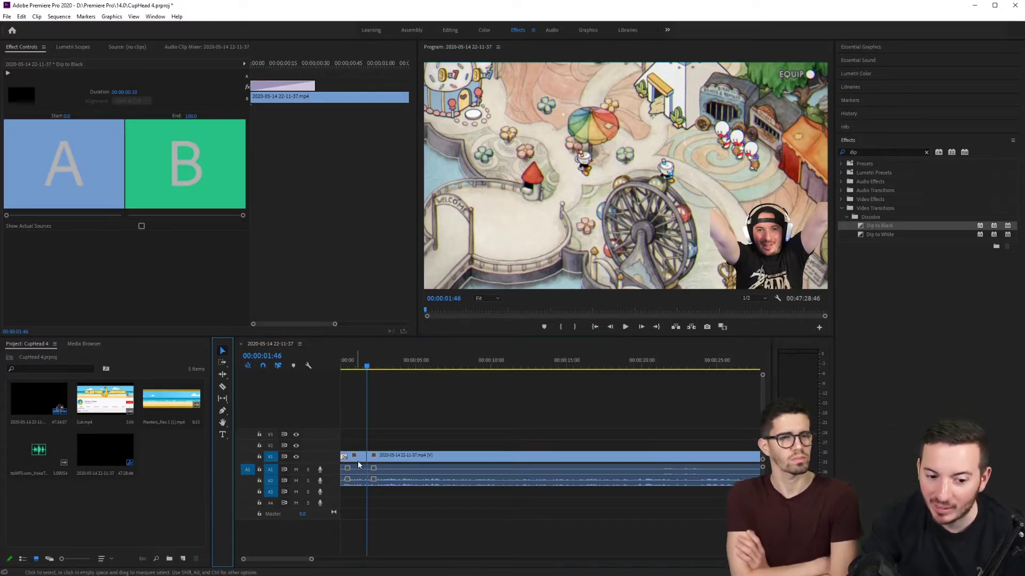
pyautogui.click(358, 460)
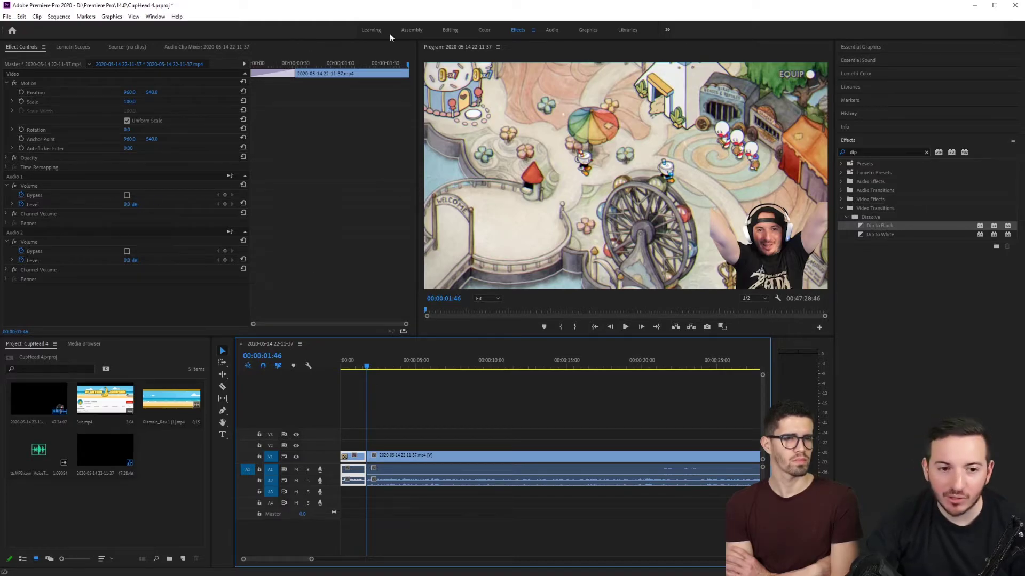
# Display the opening segment's effect settings and scrub through its length to preview the part to animate
pyautogui.click(130, 47)
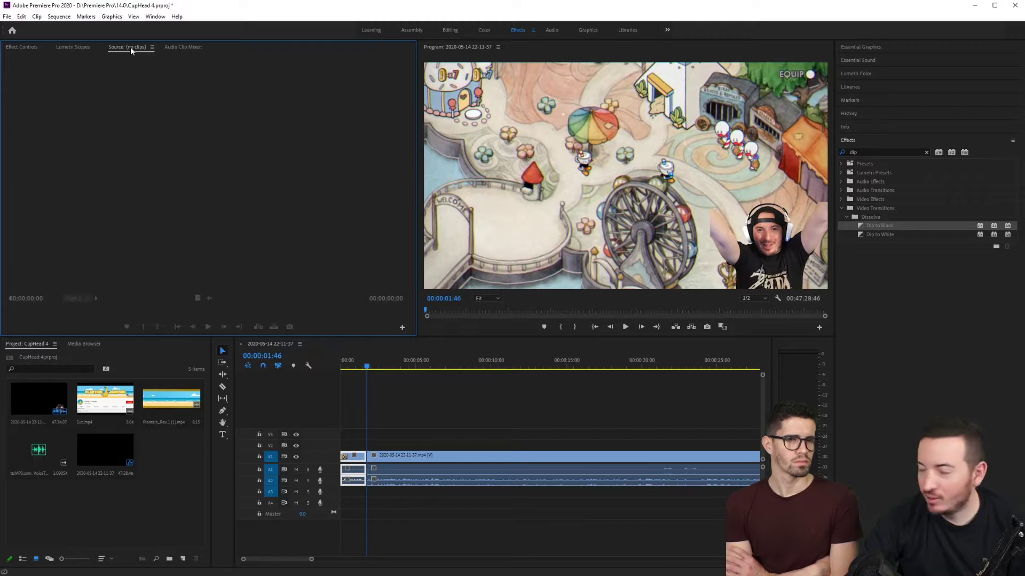
pyautogui.click(21, 47)
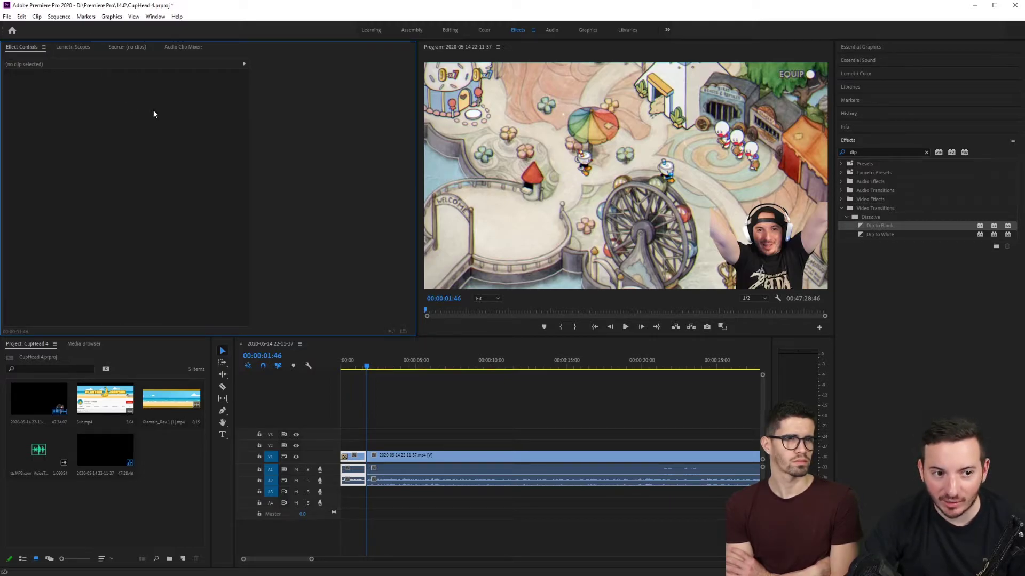
pyautogui.click(352, 459)
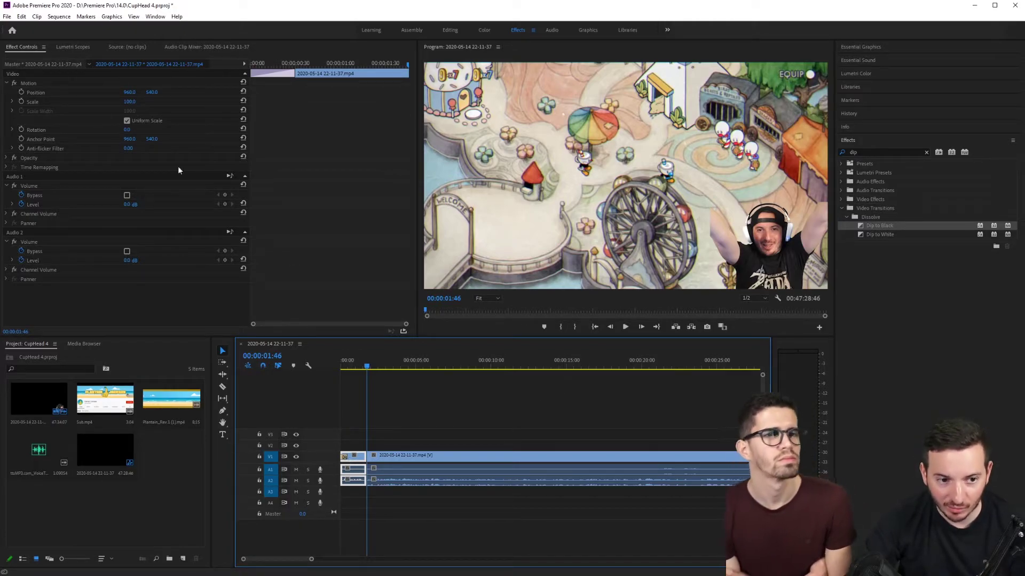
pyautogui.click(404, 65)
pyautogui.moveTo(404, 65); pyautogui.dragTo(155, 77)
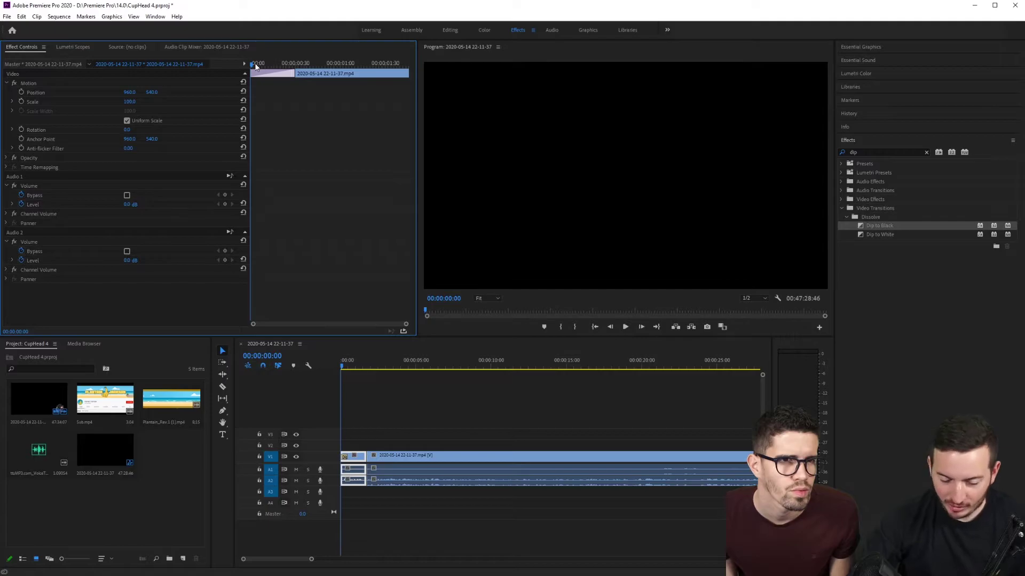
pyautogui.moveTo(256, 67); pyautogui.dragTo(331, 70)
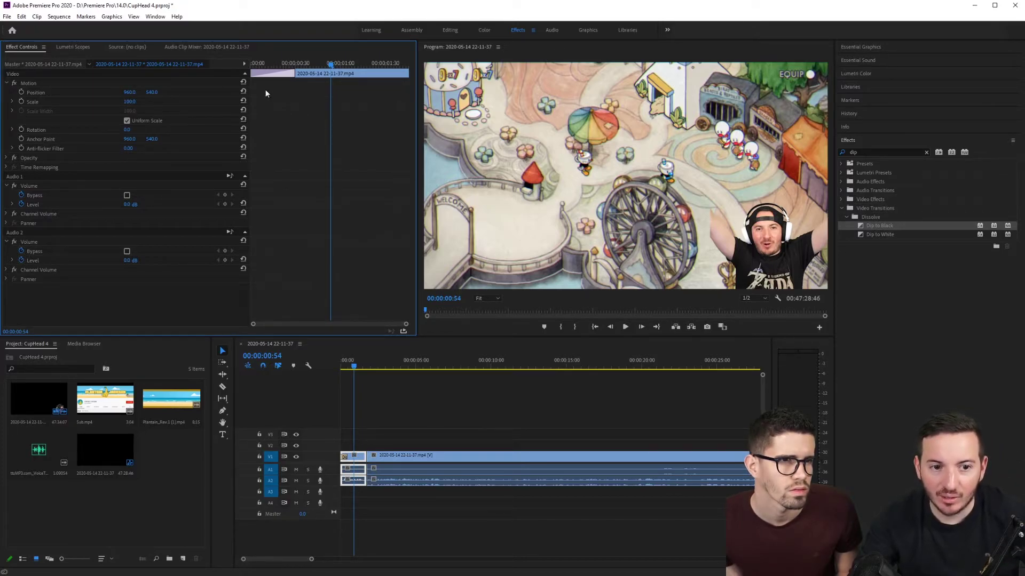
# Place the playhead at 00:00:01:45 and start Scale and Position keyframing for the opening segment there
pyautogui.press('space')
pyautogui.press('Left')
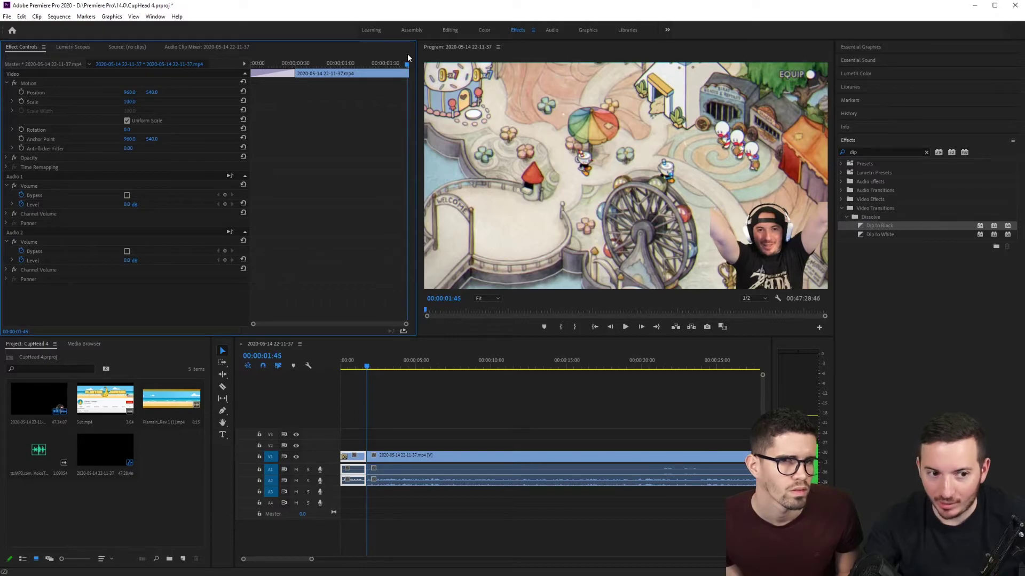
pyautogui.click(22, 102)
pyautogui.click(21, 91)
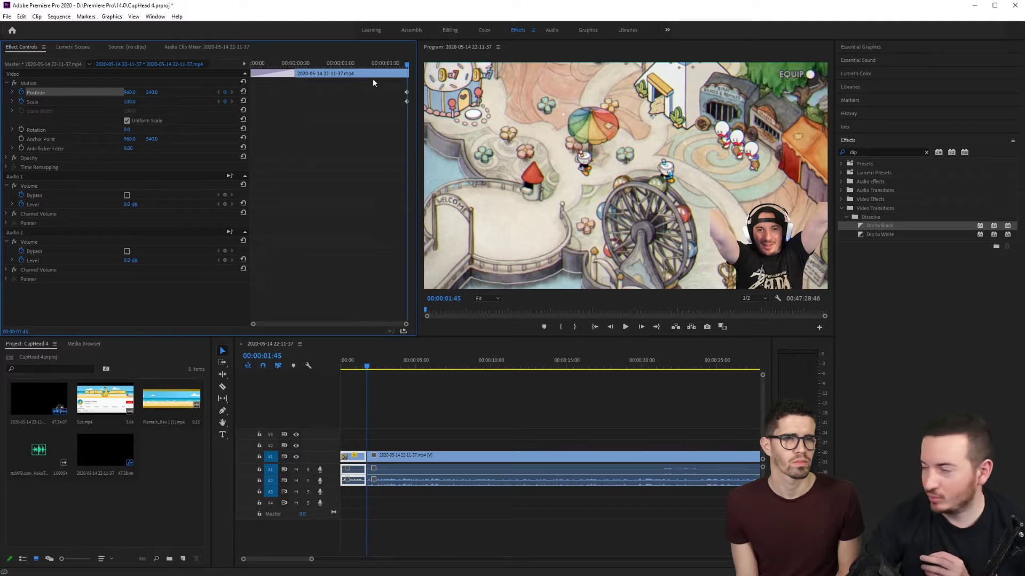
# At 00:00:00:30, keyframe Position to about -1582, -450 and Scale to about 366, framing the facecam close-up
pyautogui.moveTo(407, 66); pyautogui.dragTo(295, 76)
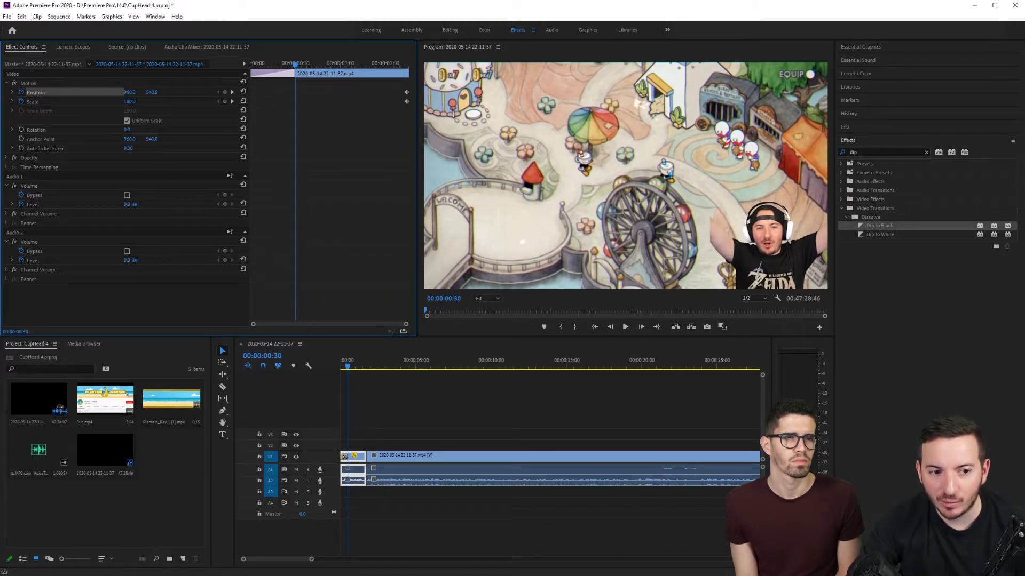
pyautogui.moveTo(130, 92); pyautogui.dragTo(178, 98)
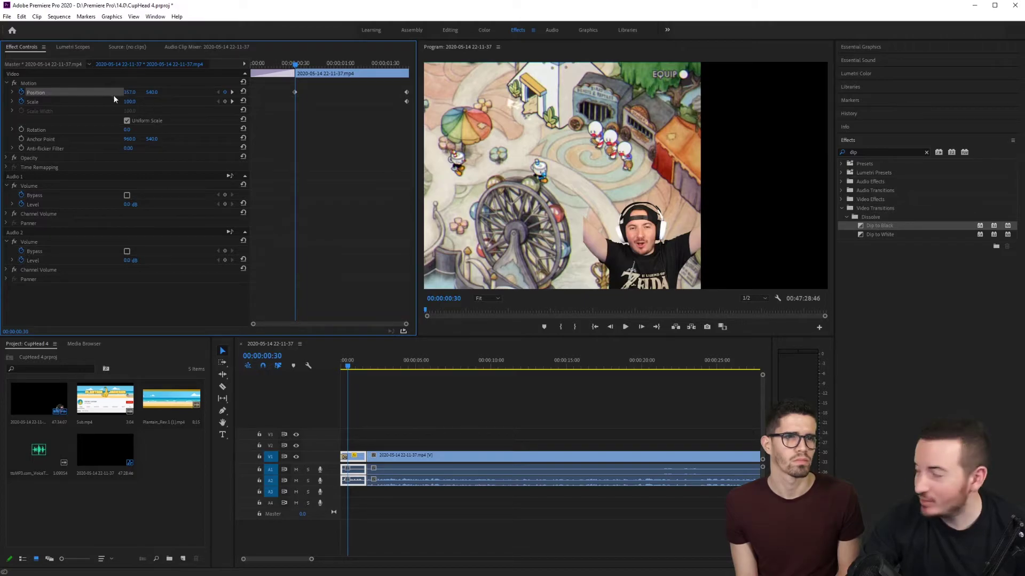
pyautogui.moveTo(130, 91)
pyautogui.mouseDown()
pyautogui.moveTo(100, 92)
pyautogui.moveTo(138, 92)
pyautogui.moveTo(91, 92)
pyautogui.moveTo(133, 93)
pyautogui.mouseUp()
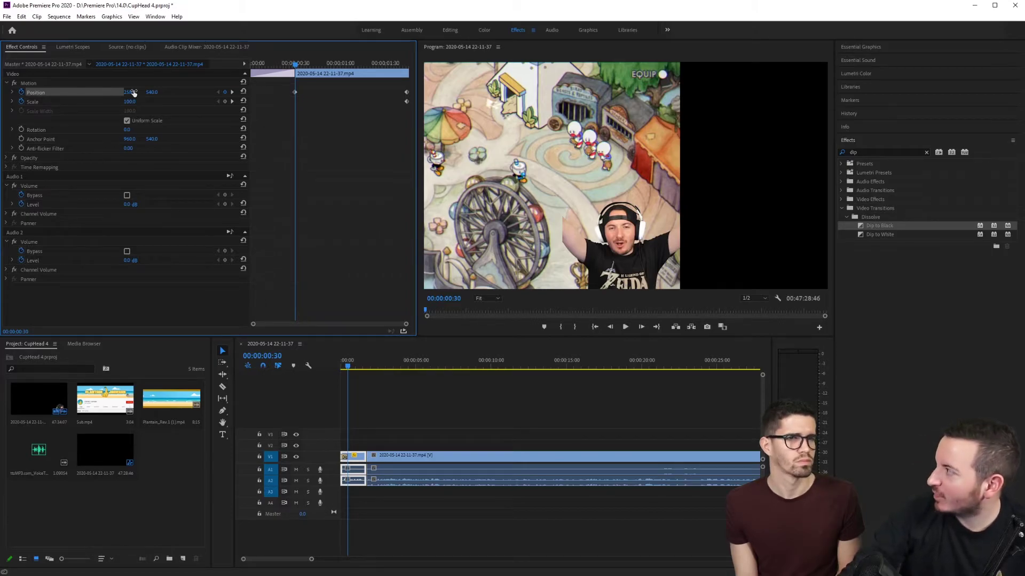
pyautogui.moveTo(151, 93); pyautogui.dragTo(5, 92)
pyautogui.moveTo(131, 101); pyautogui.dragTo(13, 92)
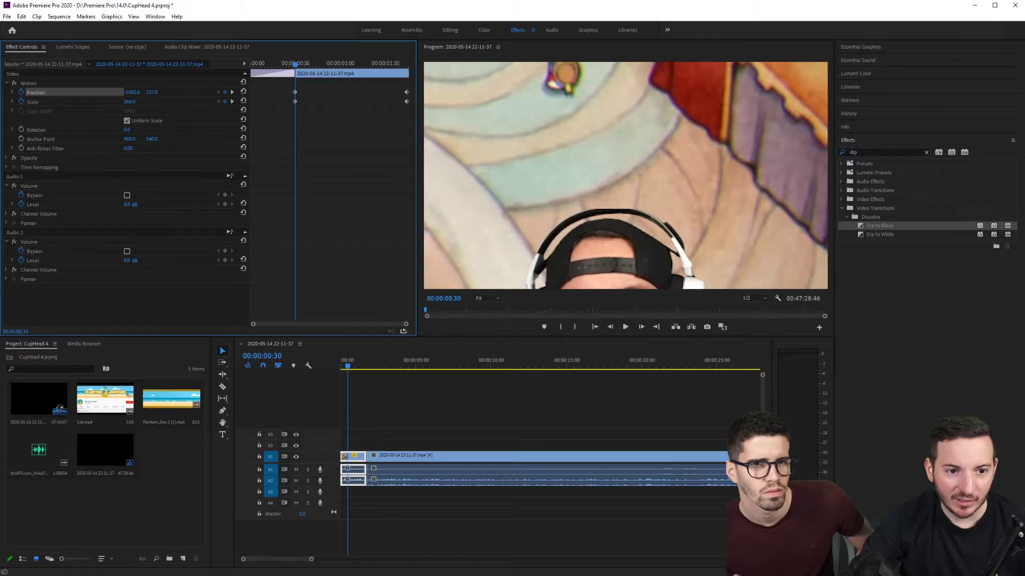
pyautogui.moveTo(152, 92); pyautogui.dragTo(27, 92)
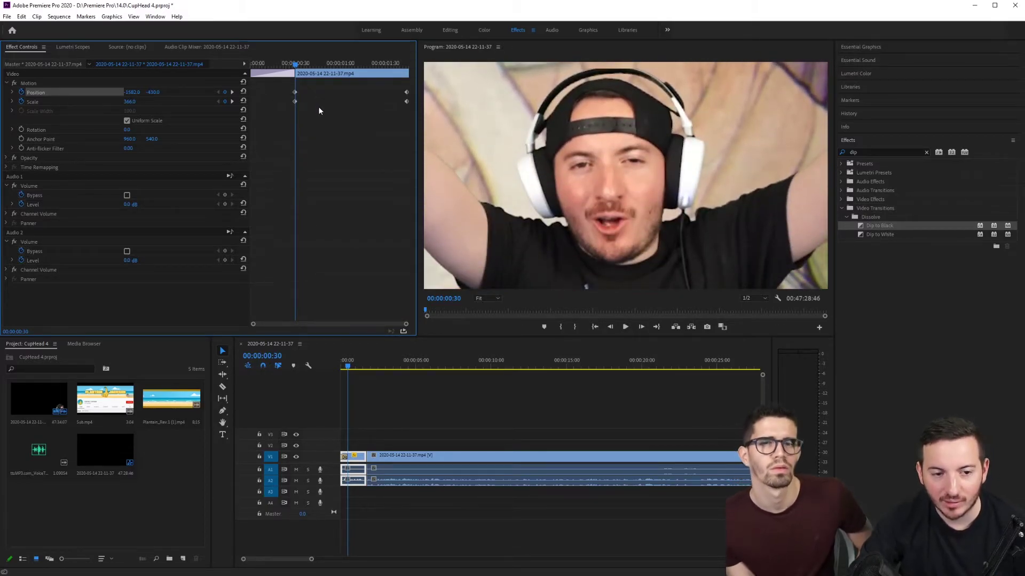
# Play the opening from its start to check the zoom out from the facecam
pyautogui.moveTo(295, 63); pyautogui.dragTo(247, 85)
pyautogui.press('space')
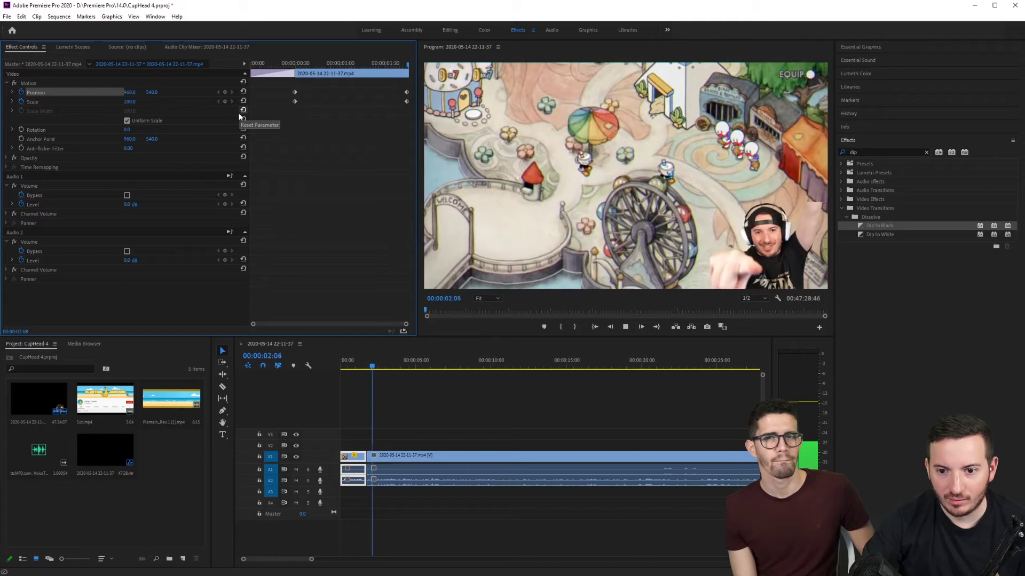
pyautogui.press('space')
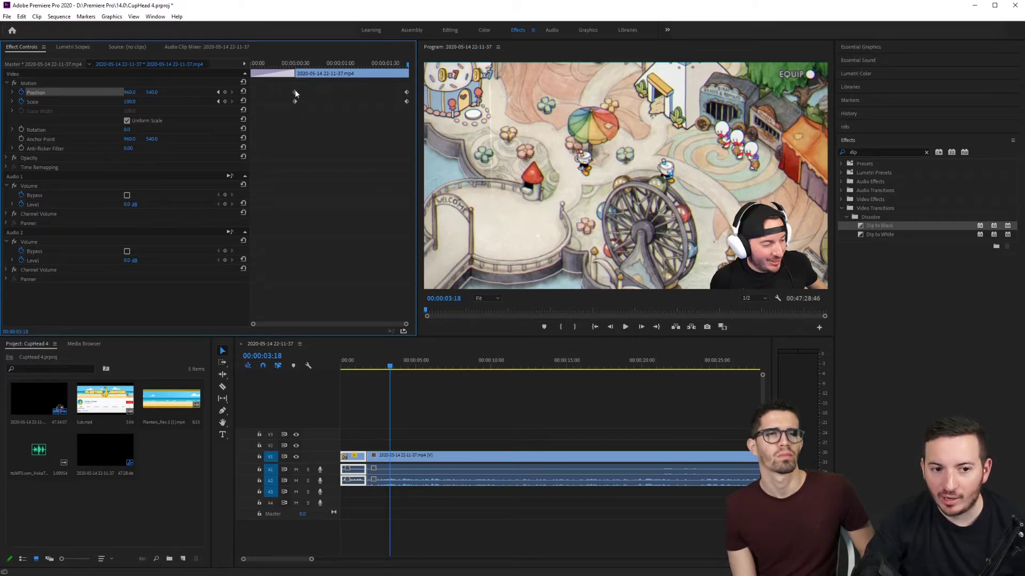
# Move the opening zoom's ending Position and Scale keyframes earlier to 00:00:01:06 and play the opening from its start
pyautogui.moveTo(355, 64); pyautogui.dragTo(295, 69)
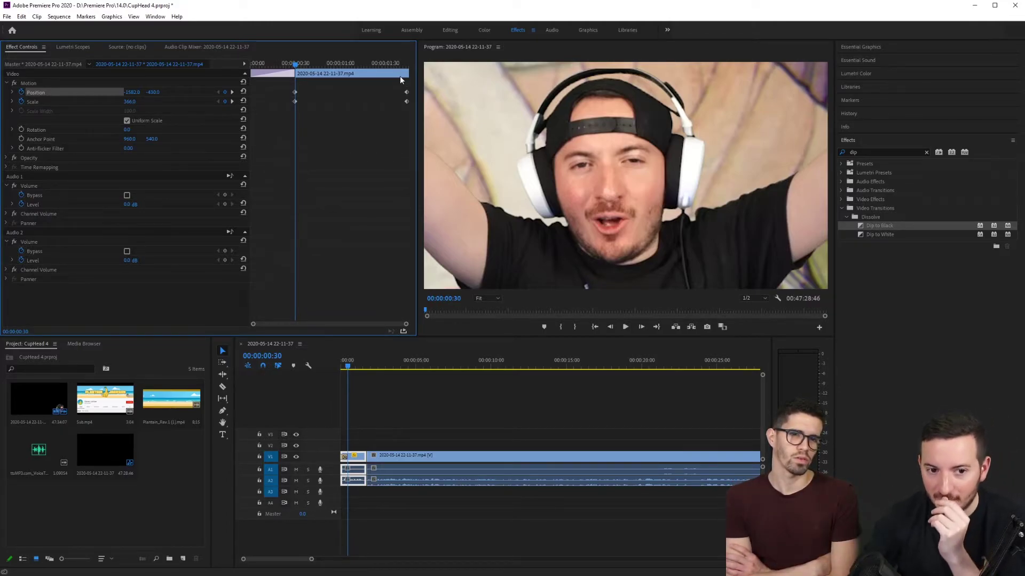
pyautogui.moveTo(298, 69); pyautogui.dragTo(407, 86)
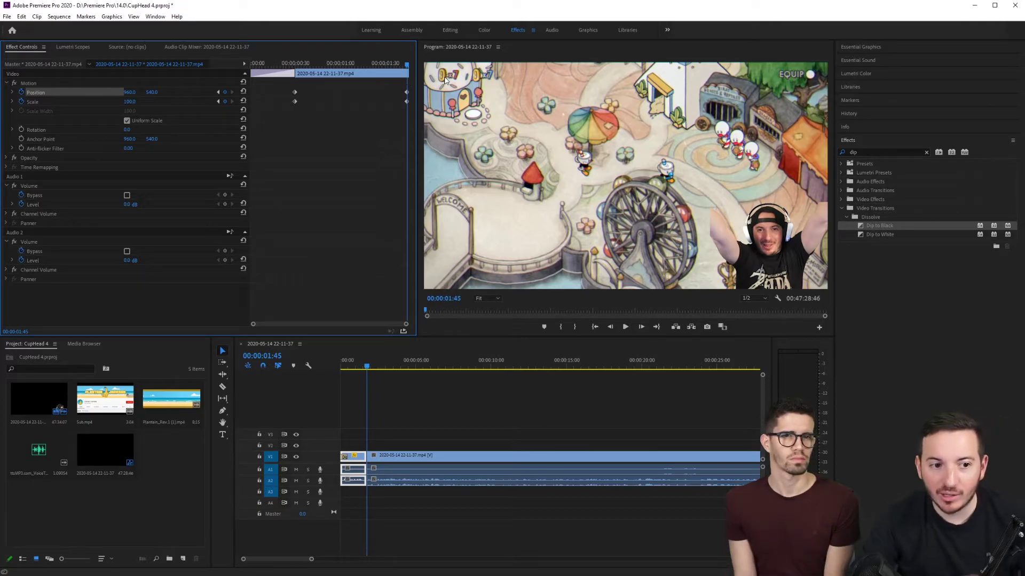
pyautogui.moveTo(406, 65); pyautogui.dragTo(347, 91)
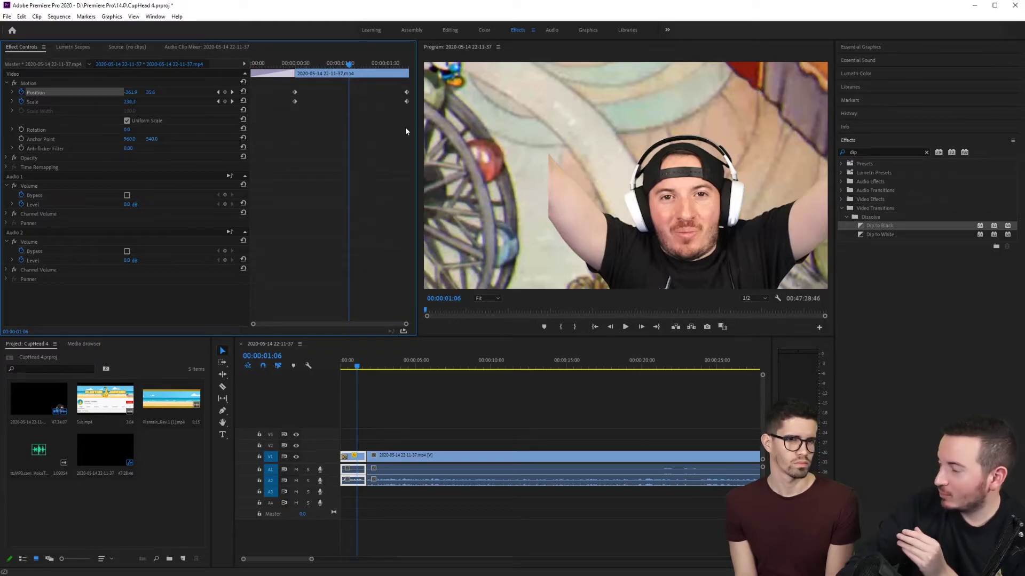
pyautogui.moveTo(408, 117); pyautogui.dragTo(212, 68)
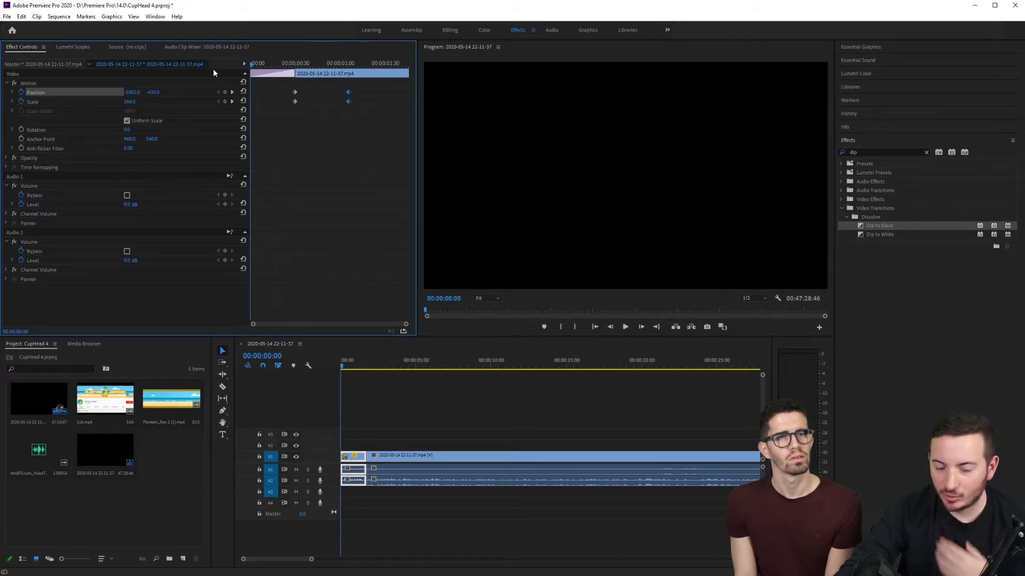
pyautogui.press('space')
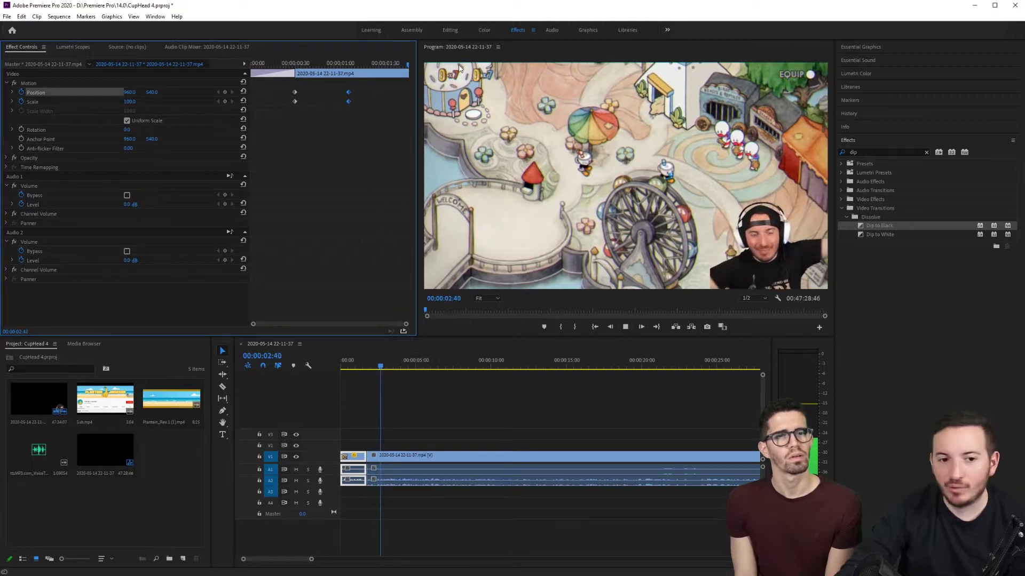
pyautogui.press('space')
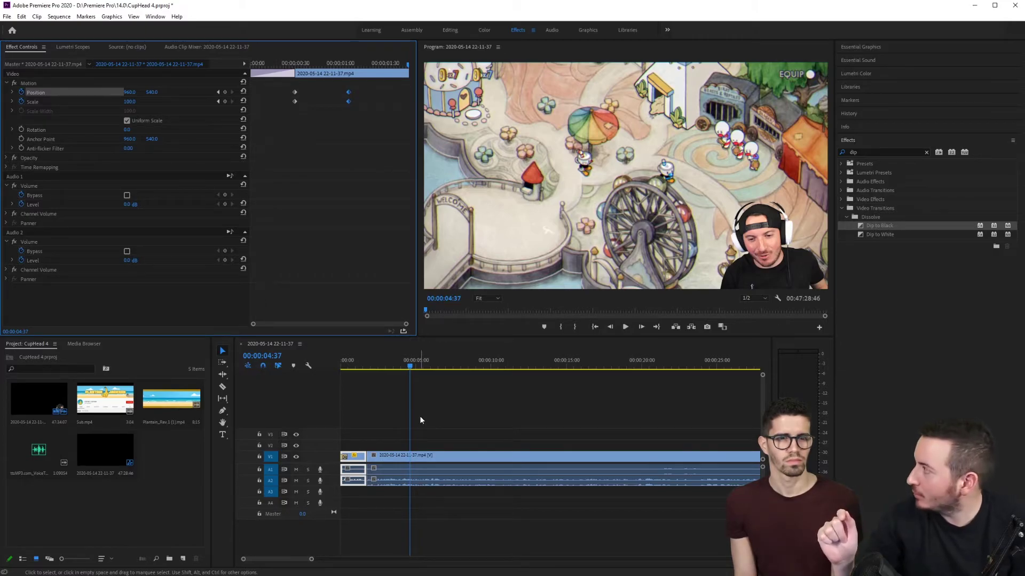
# Play on to 00:00:13:57 and place the Sub.mp4 overlay there on track V3 above the gameplay
pyautogui.press('space')
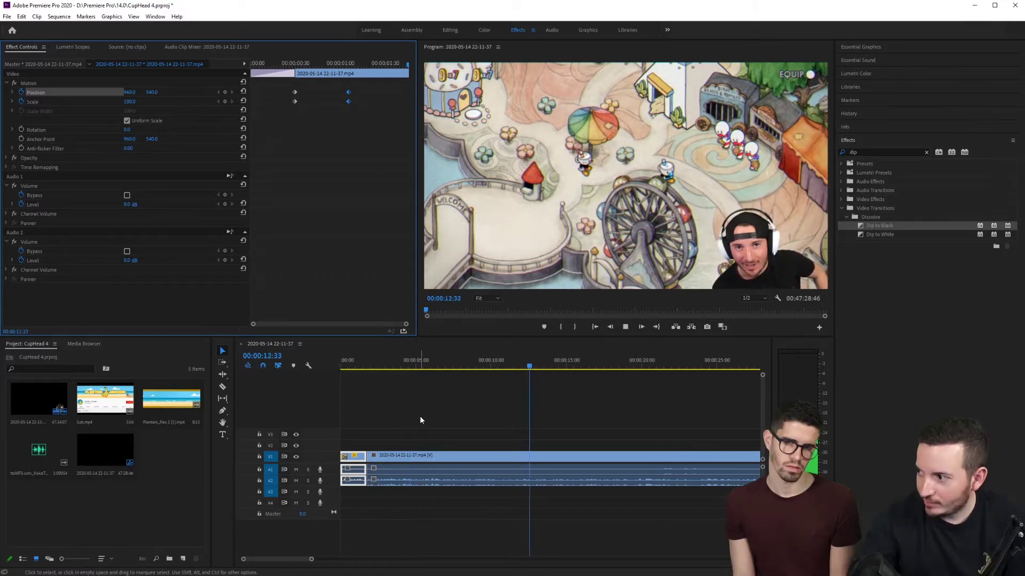
pyautogui.press('space')
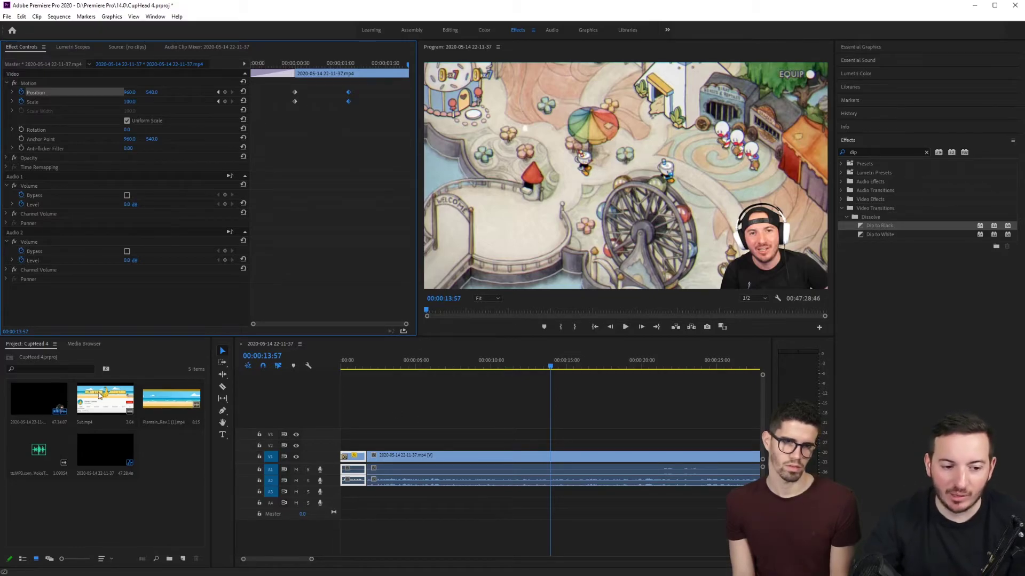
pyautogui.moveTo(107, 407); pyautogui.dragTo(557, 442)
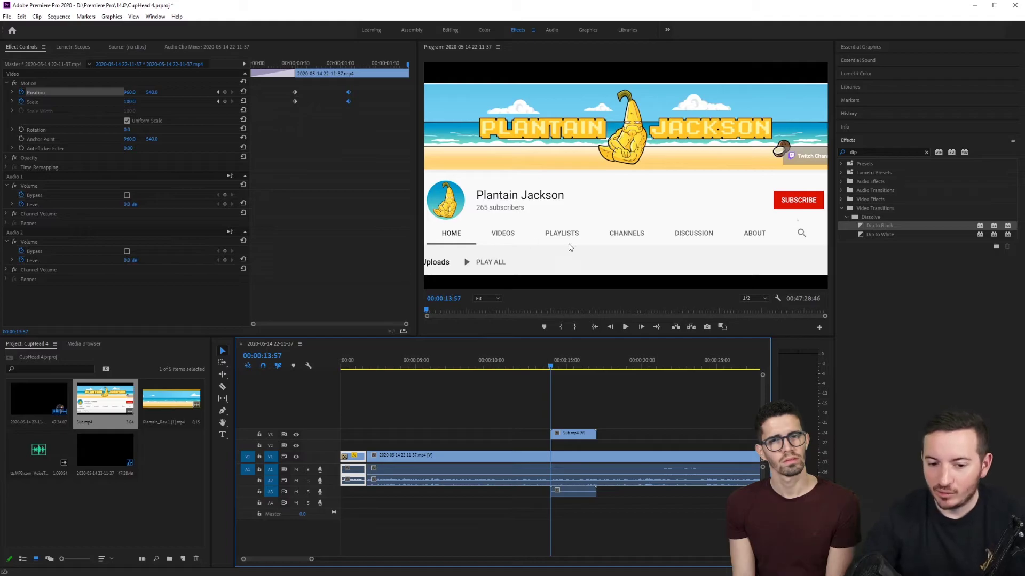
pyautogui.click(577, 458)
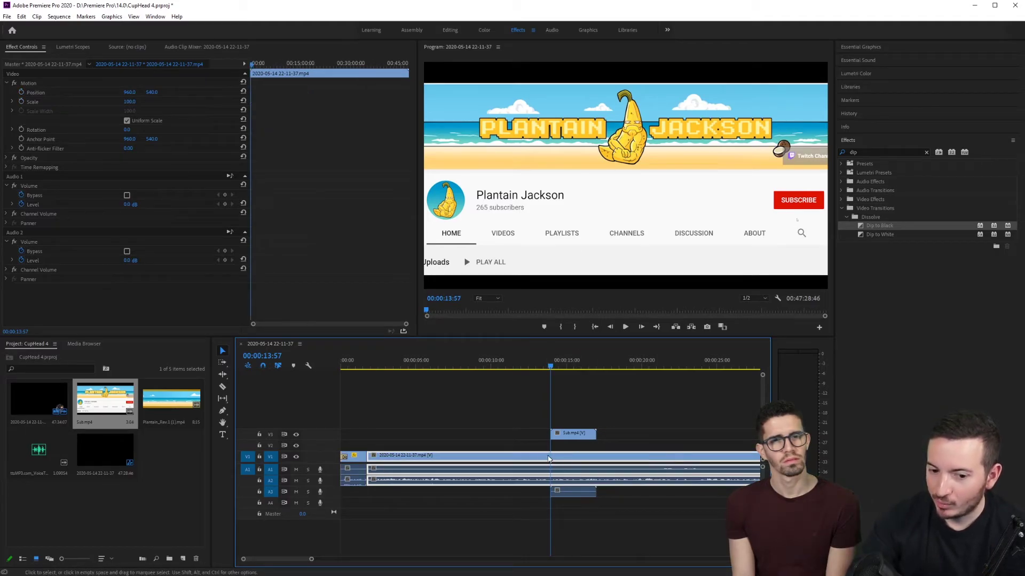
pyautogui.click(504, 437)
# Play on to the channel mention and fit Pangas Channel.PNG on track V3, starting at 00:00:19:09 and ending at about 00:00:22:58
pyautogui.press('space')
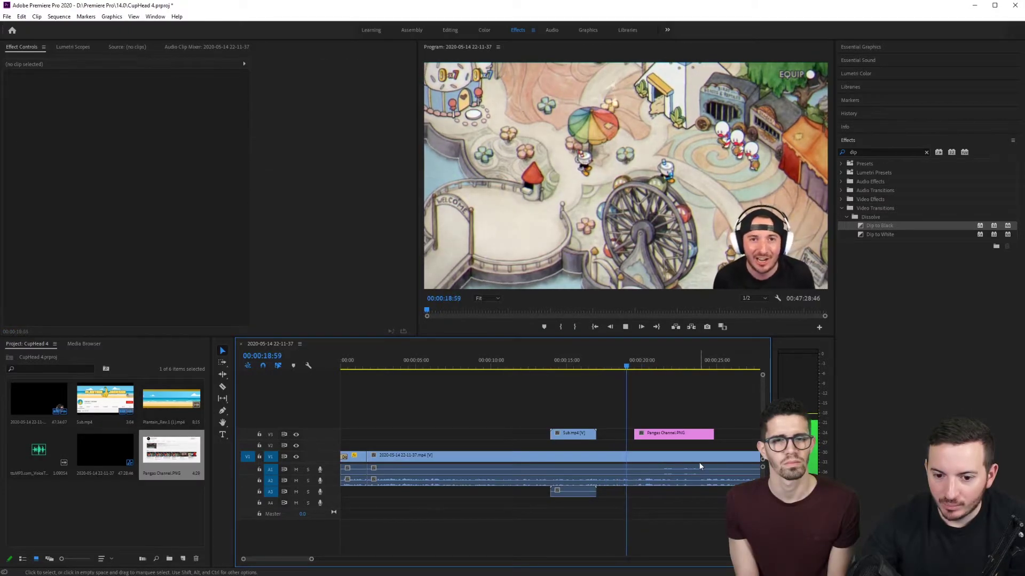
pyautogui.moveTo(685, 434); pyautogui.dragTo(686, 430)
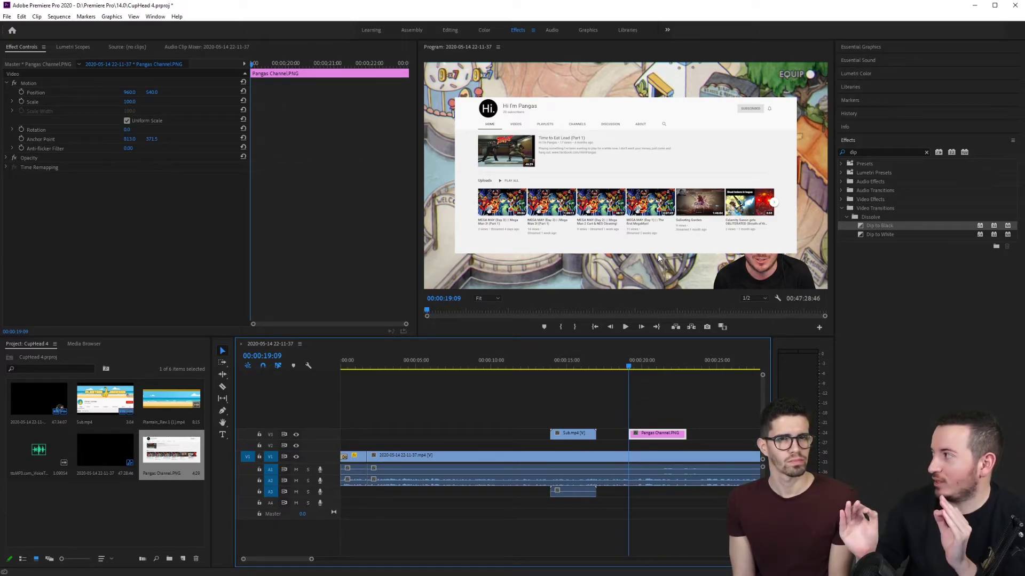
# Add the text "Link in Description" just below the channel image at 00:00:19:09
pyautogui.press('t')
pyautogui.click(539, 265)
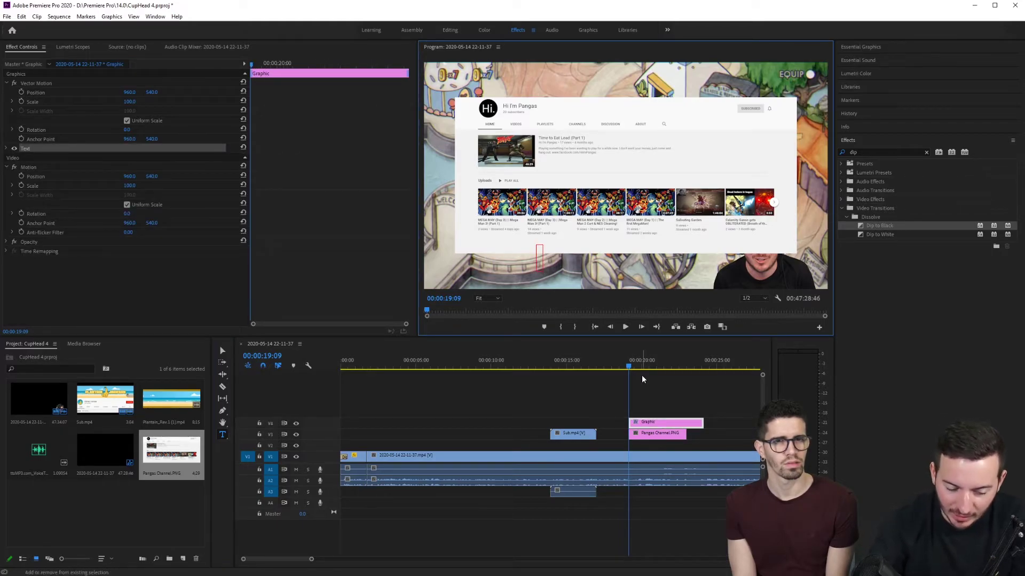
pyautogui.write('Link In De')
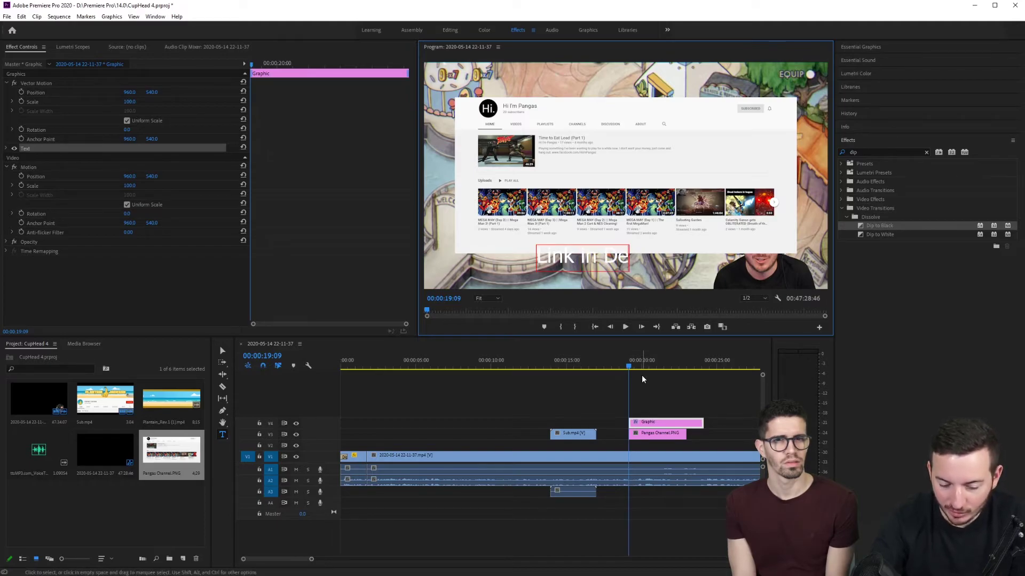
pyautogui.write('scription')
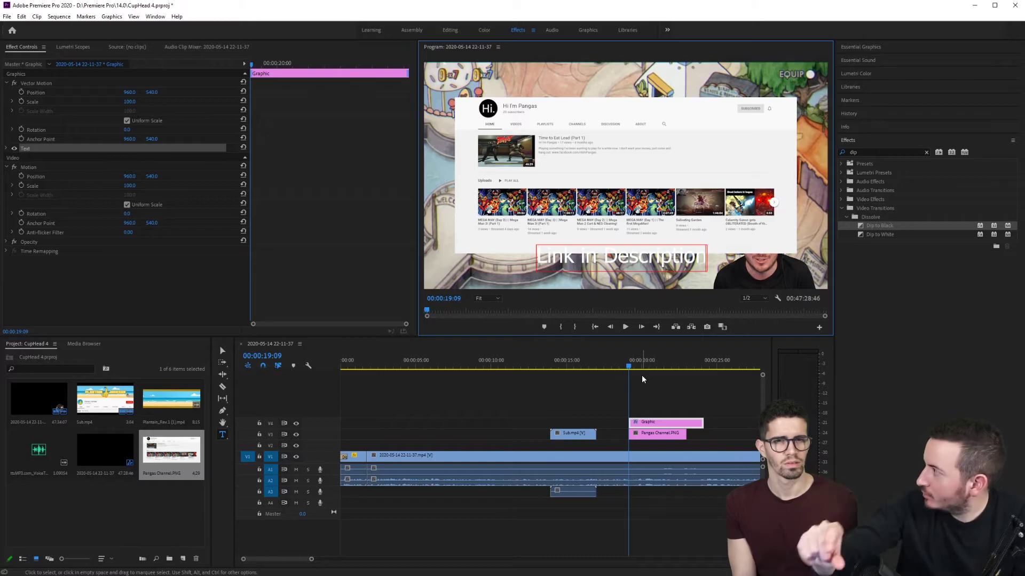
pyautogui.press('Escape')
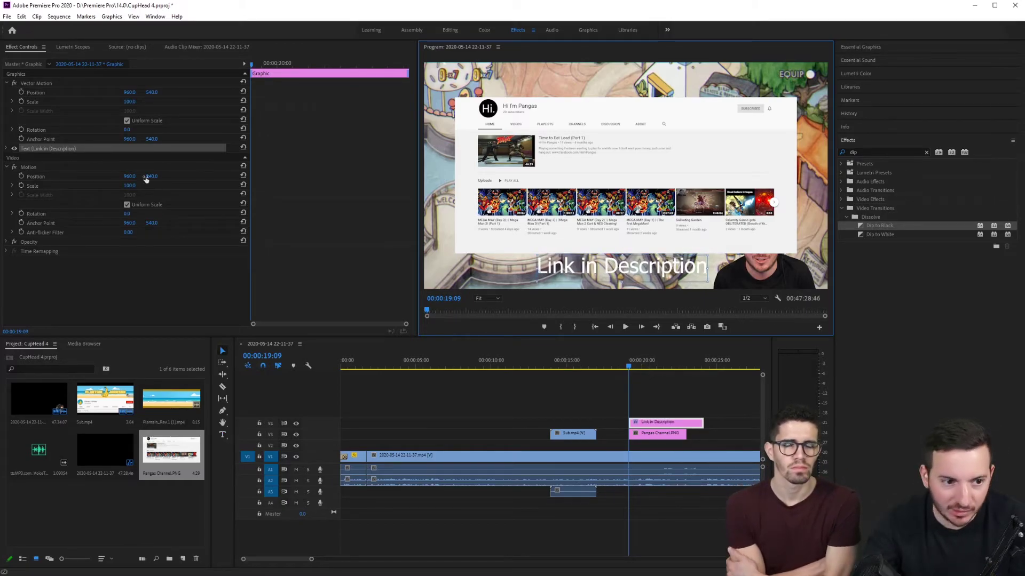
# Expand the text's source settings and look through the installed fonts without choosing one
pyautogui.click(7, 148)
pyautogui.click(80, 177)
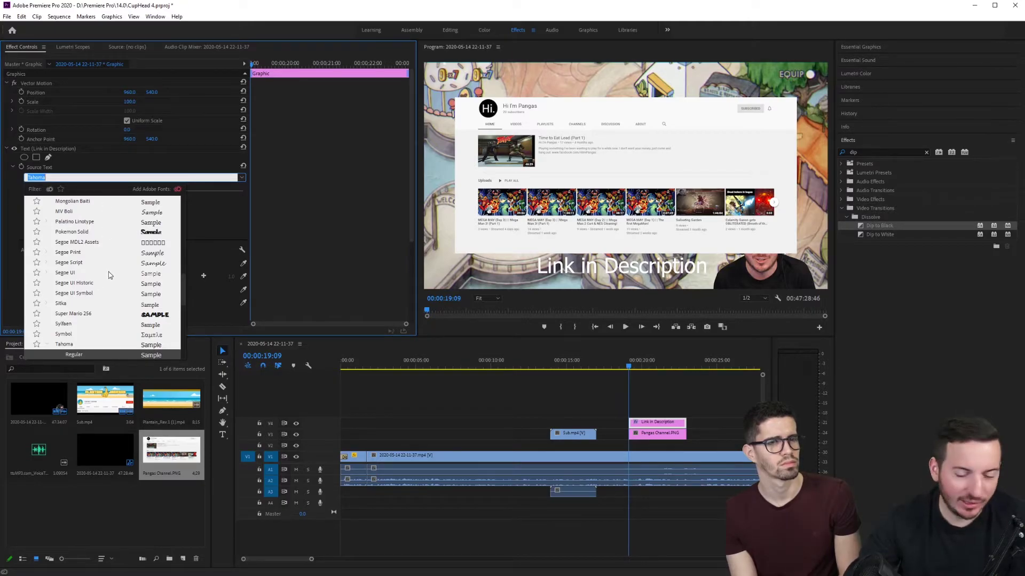
pyautogui.press('Escape')
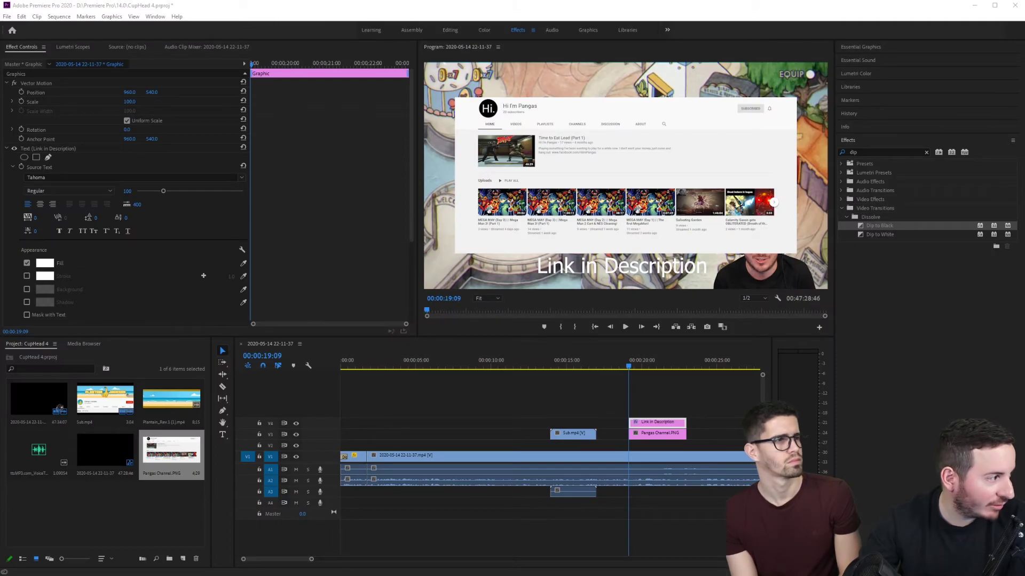
# Switch to the Chrome browser, search for "dafont" and open dafont.com
pyautogui.moveTo(0, 427); pyautogui.dragTo(306, 58)
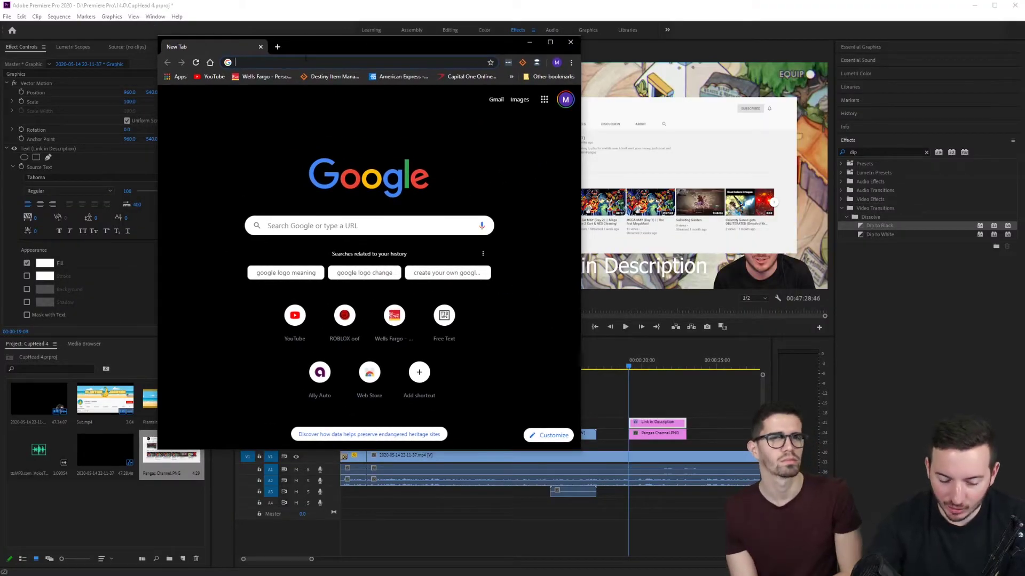
pyautogui.write('dafont')
pyautogui.press('Return')
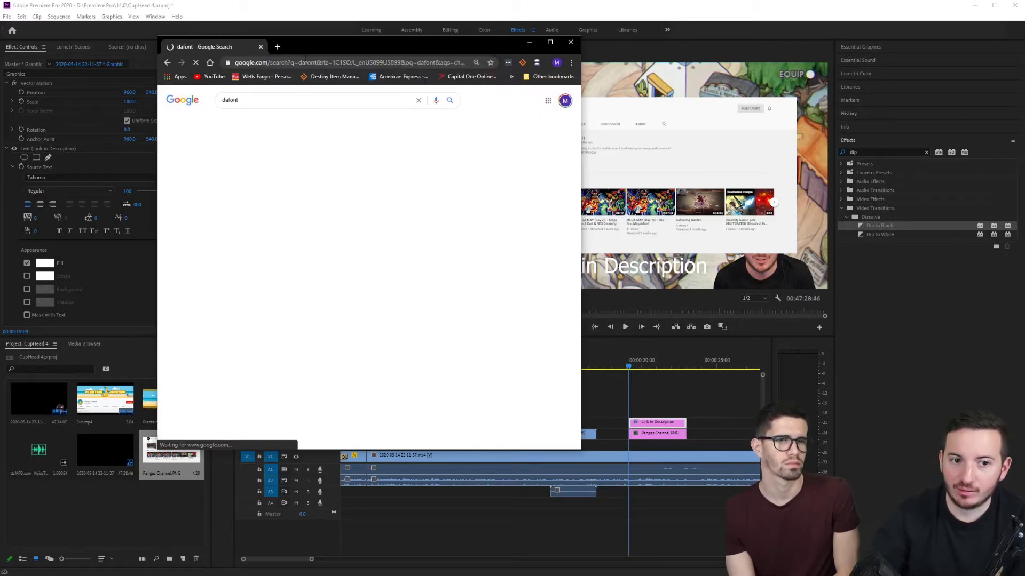
pyautogui.click(261, 184)
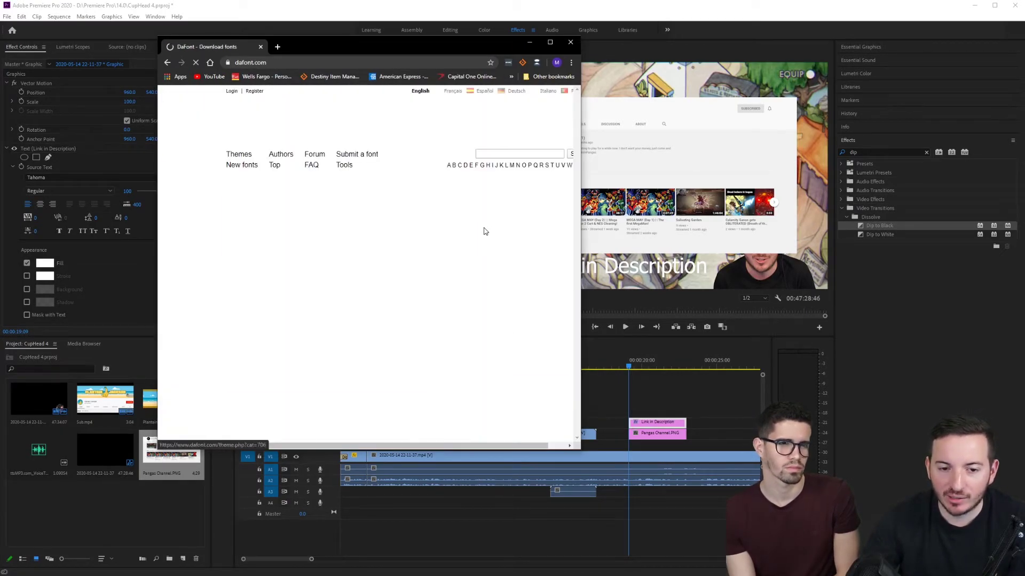
# Search DaFont for a fitting font using the terms "cuphead" and "retro"
pyautogui.click(829, 154)
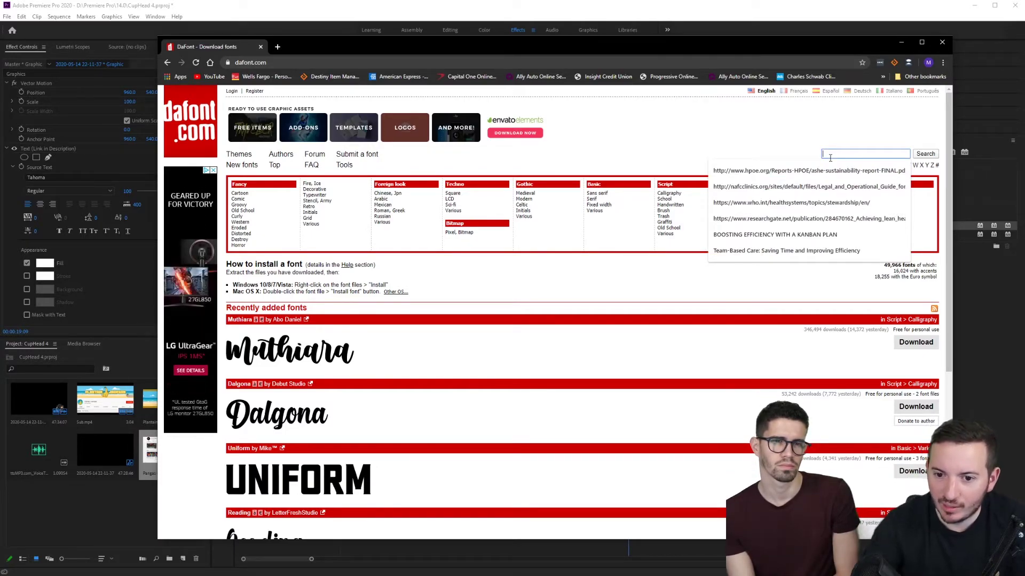
pyautogui.write('cuphead')
pyautogui.press('Return')
pyautogui.click(848, 153)
pyautogui.write('ret')
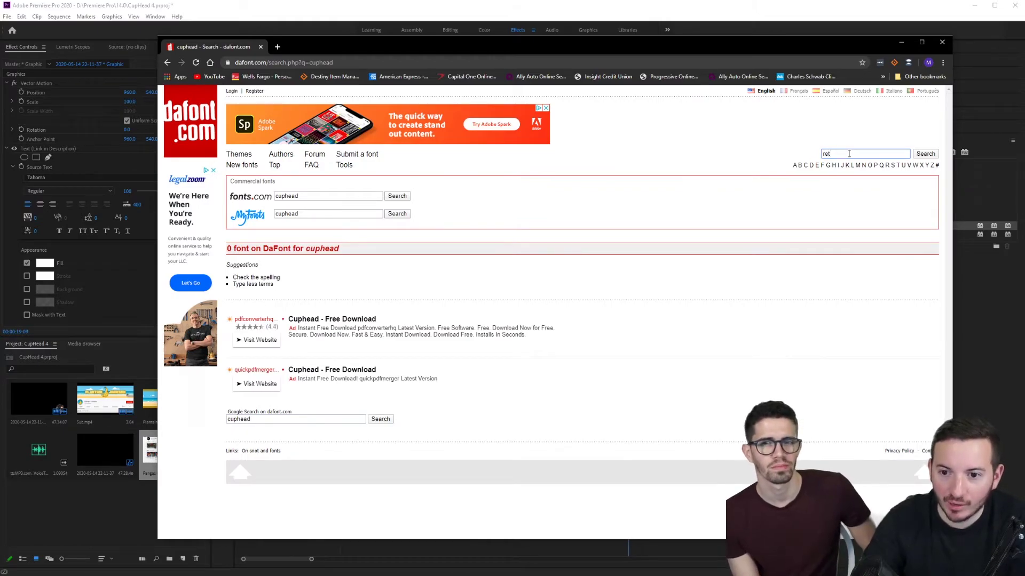
pyautogui.write('ro')
pyautogui.press('Return')
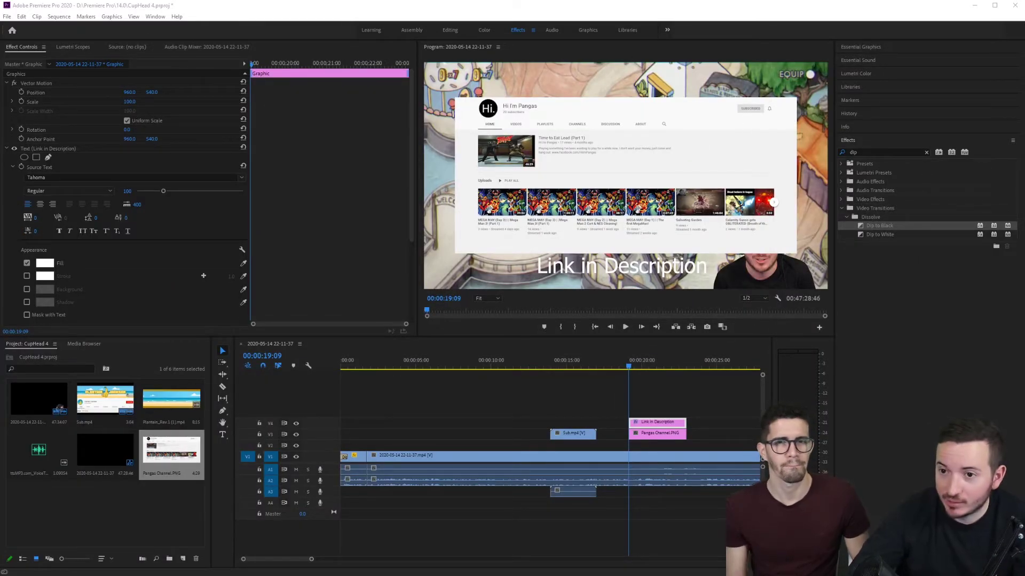
# Close Premiere Pro, saving the changes to CupHead 4.prproj
pyautogui.click(1015, 5)
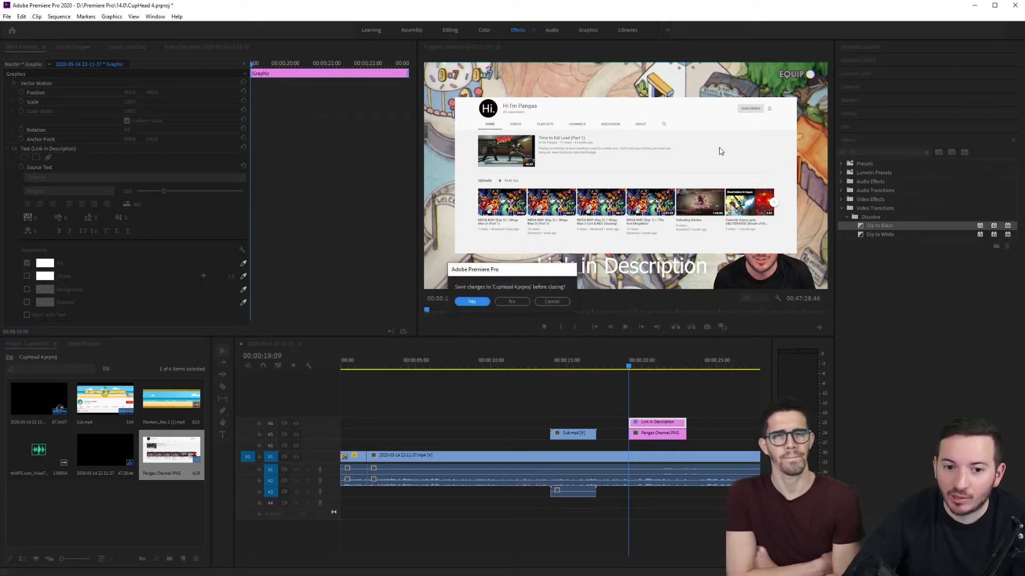
pyautogui.click(473, 301)
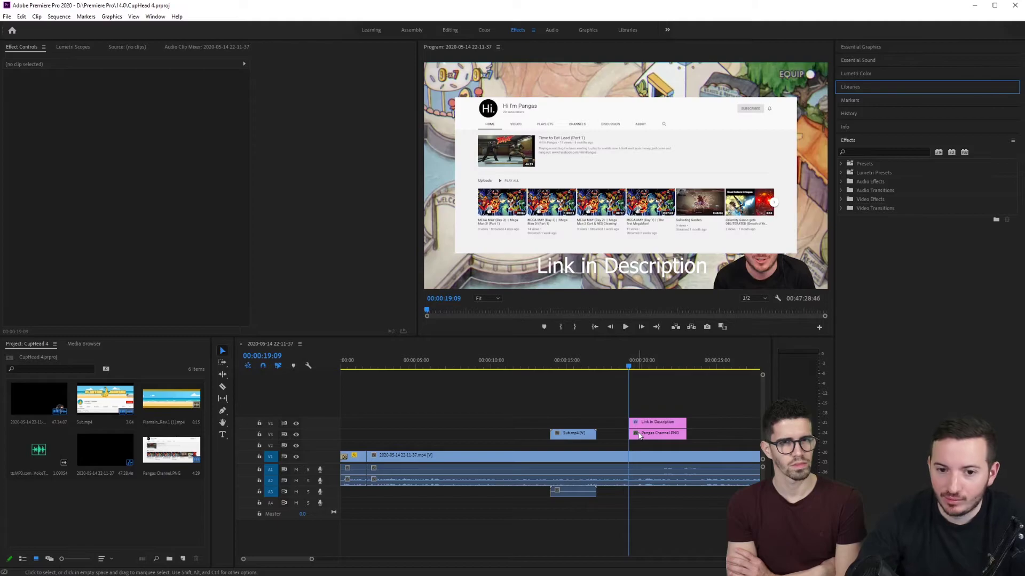
# Set the "Link in Description" text's font to Retro and shift the text slightly right to centre it under the channel image
pyautogui.click(654, 427)
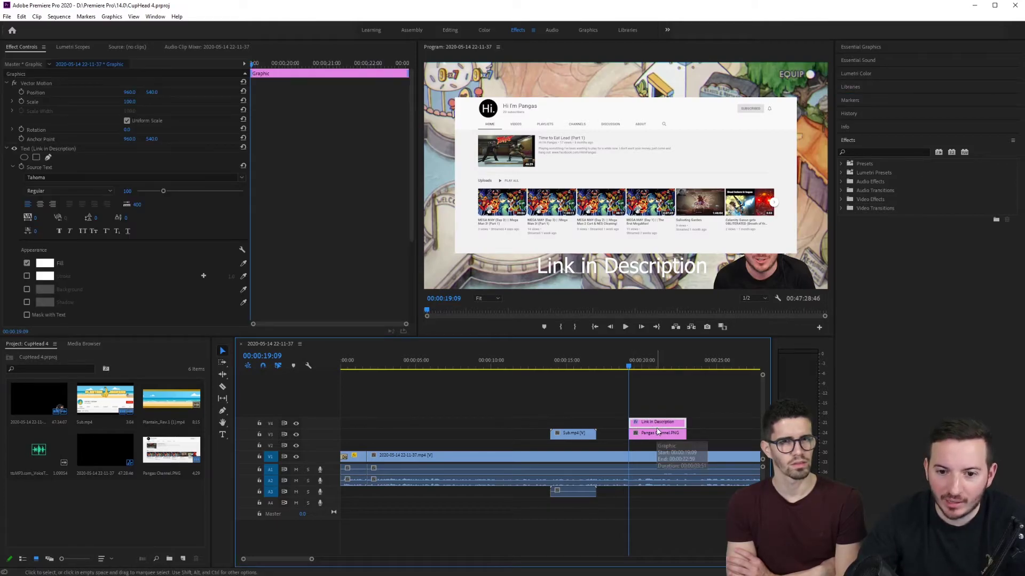
pyautogui.click(74, 178)
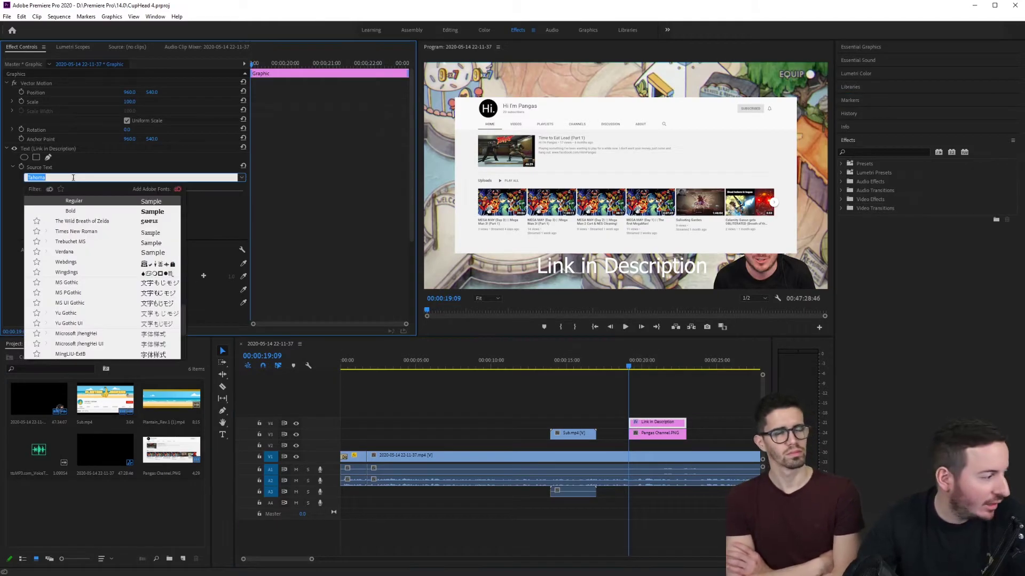
pyautogui.write('re')
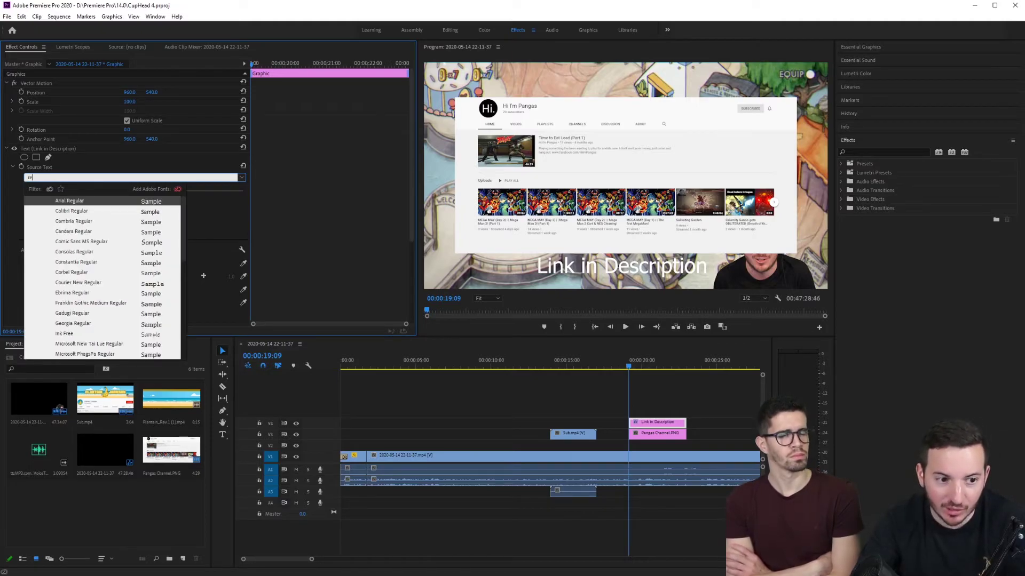
pyautogui.write('tro')
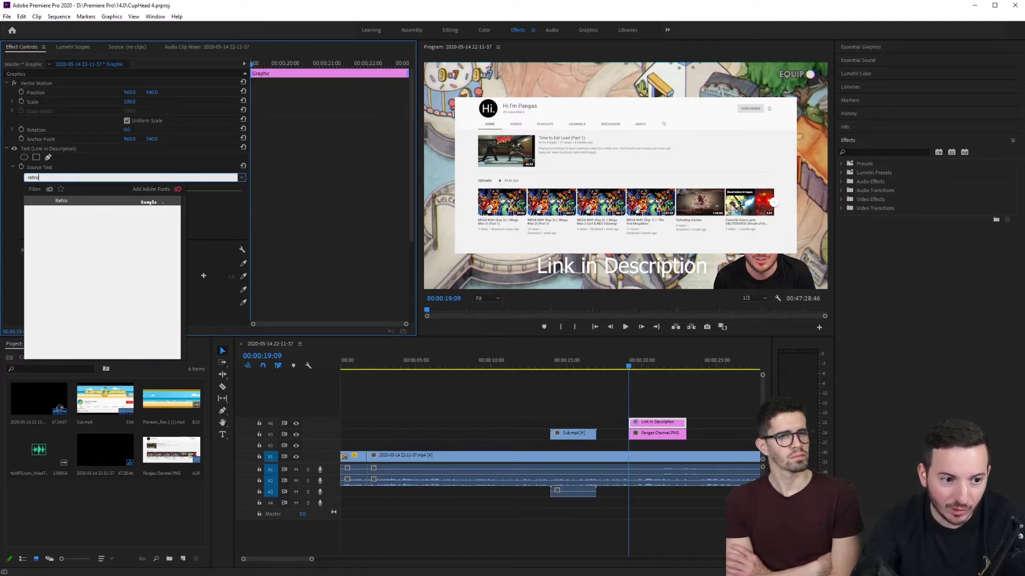
pyautogui.click(78, 201)
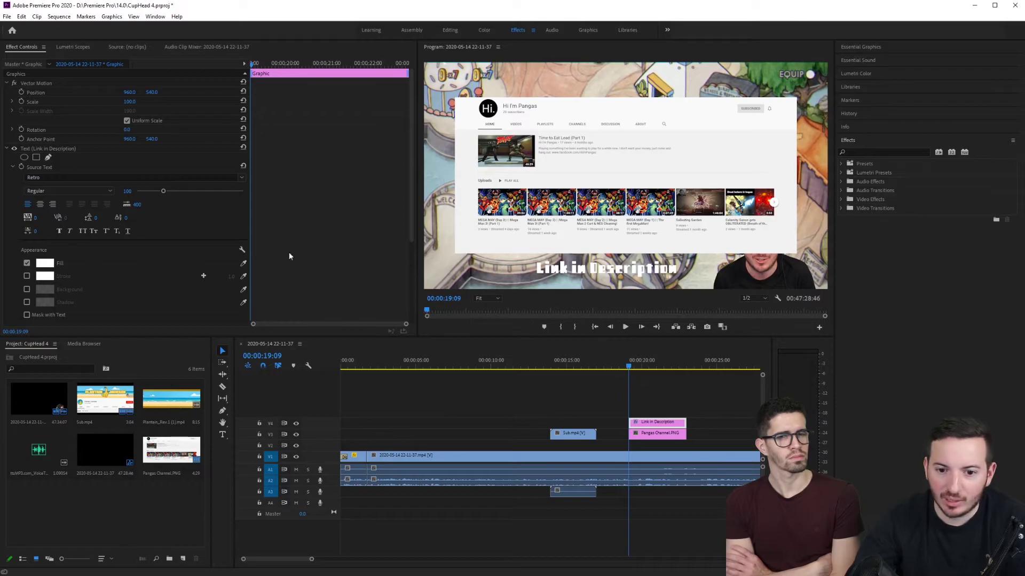
pyautogui.moveTo(573, 269); pyautogui.dragTo(598, 269)
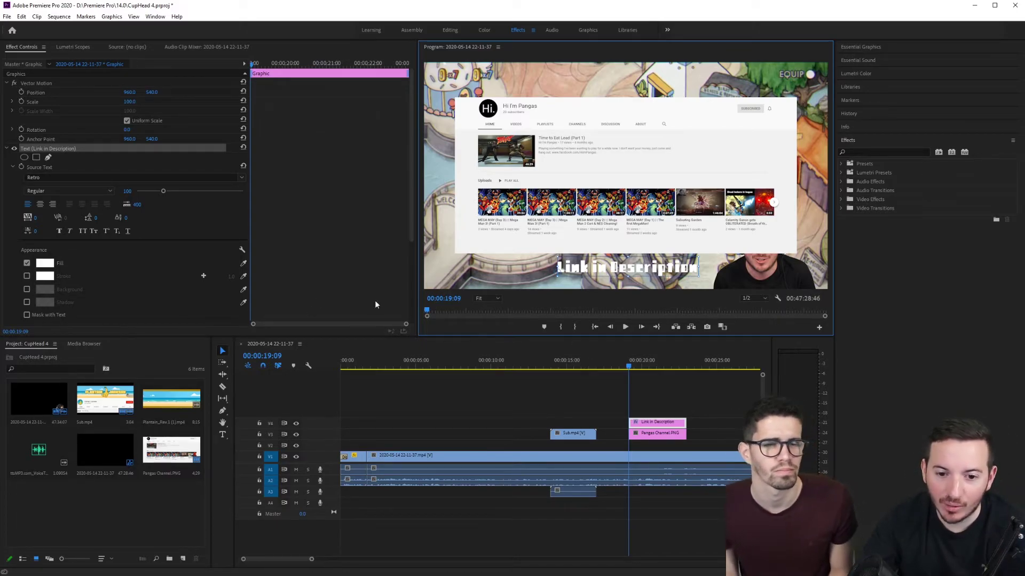
# Enable a stroke on the "Link in Description" text and set its colour to black (000000)
pyautogui.click(27, 276)
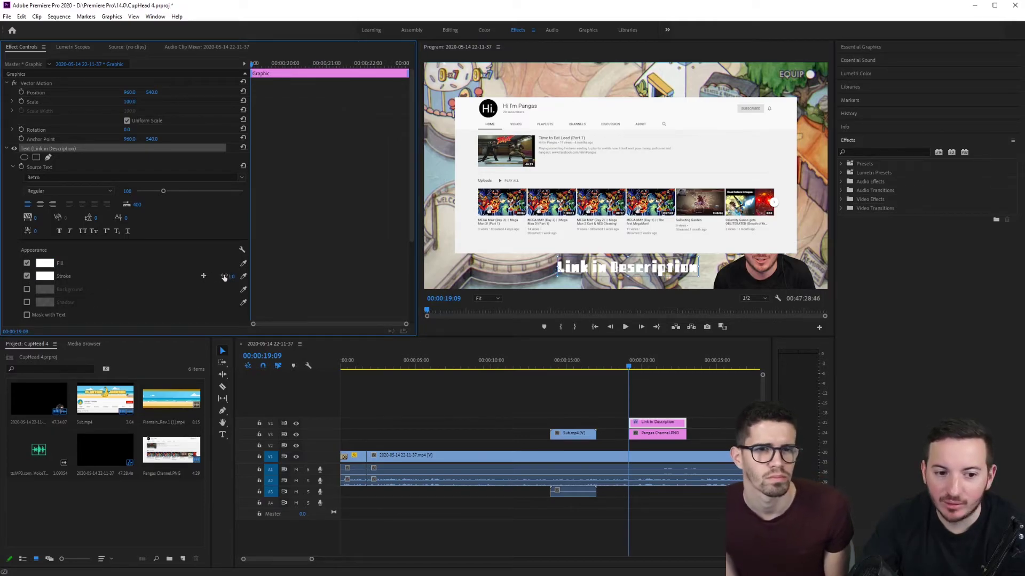
pyautogui.click(49, 278)
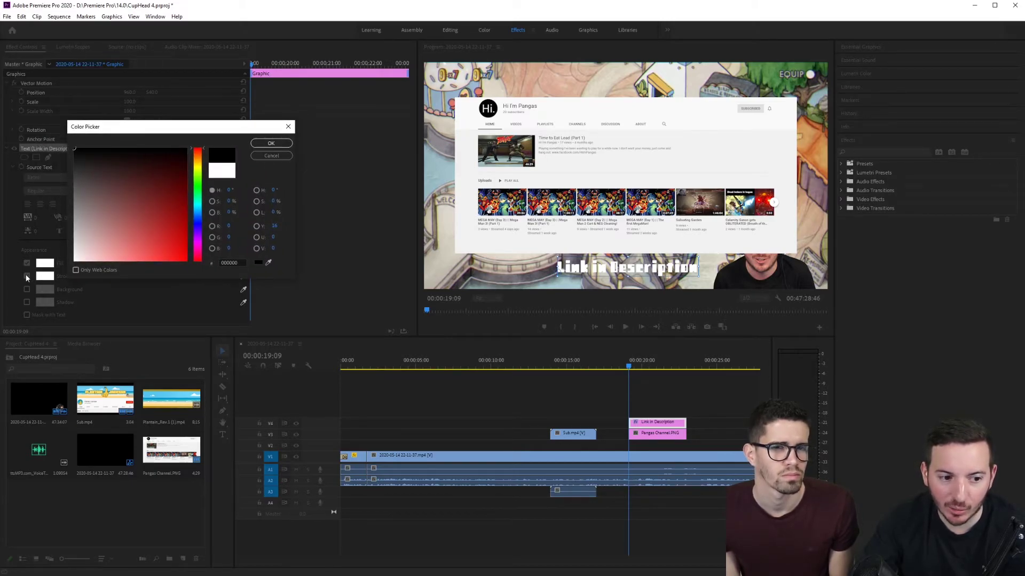
pyautogui.moveTo(151, 126); pyautogui.dragTo(270, 131)
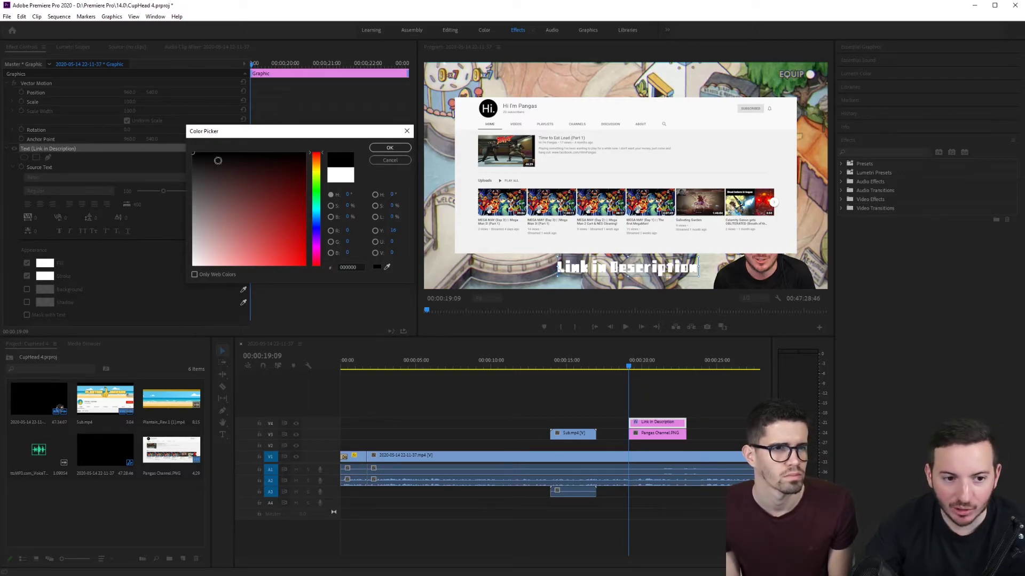
pyautogui.click(389, 150)
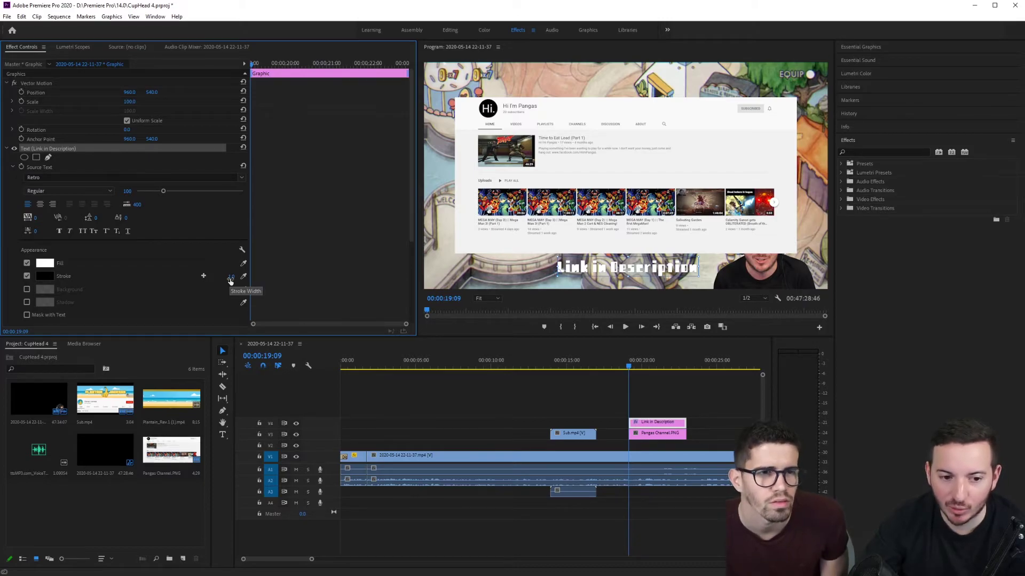
# Set the text's stroke width to 20, then enlarge the caption and centre it beneath the channel image
pyautogui.click(230, 278)
pyautogui.press('Return')
pyautogui.click(230, 276)
pyautogui.write('43')
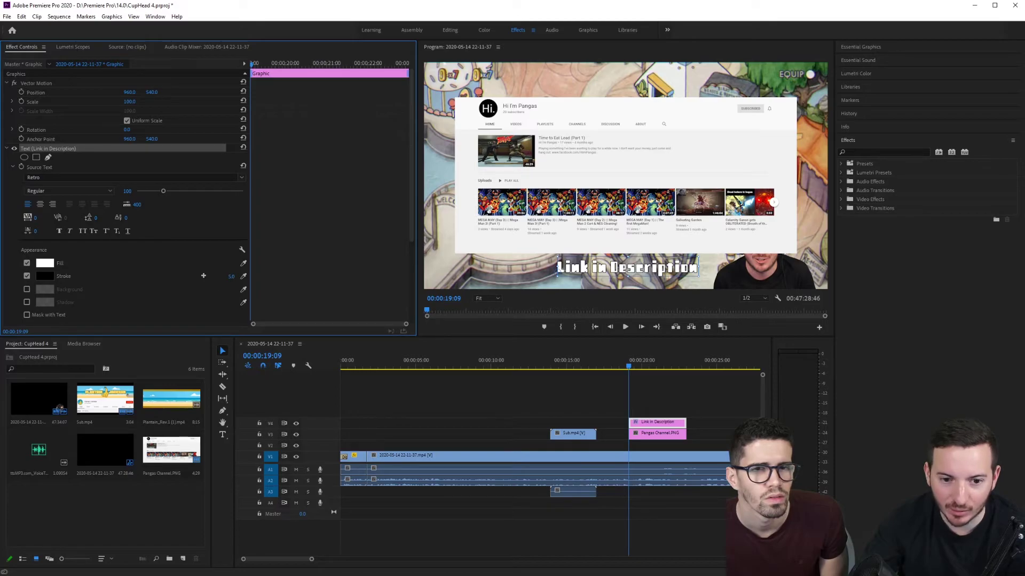
pyautogui.press('Return')
pyautogui.moveTo(230, 277); pyautogui.dragTo(213, 276)
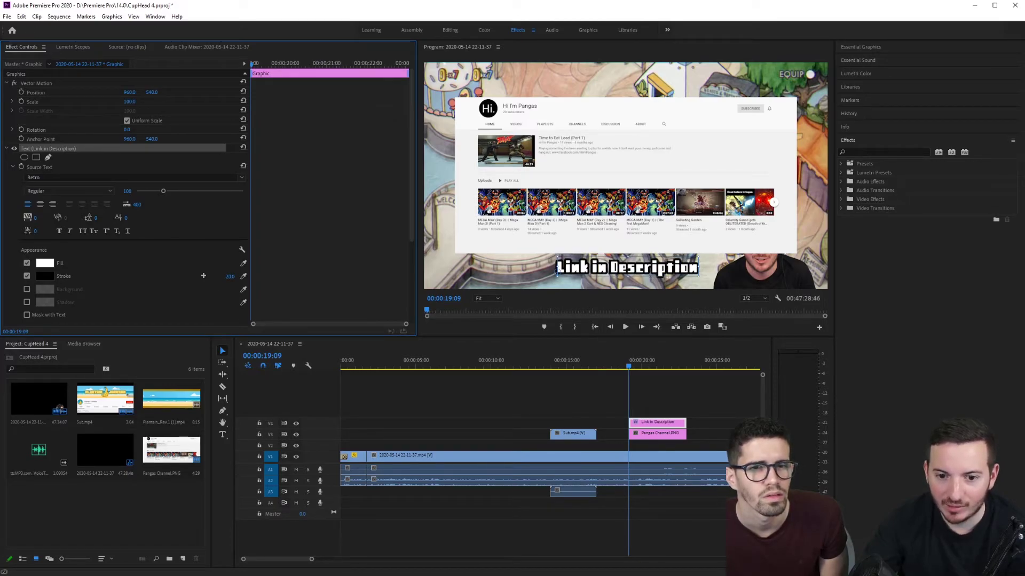
pyautogui.moveTo(672, 271)
pyautogui.mouseDown()
pyautogui.moveTo(640, 267)
pyautogui.moveTo(674, 272)
pyautogui.moveTo(662, 282)
pyautogui.moveTo(653, 271)
pyautogui.mouseUp()
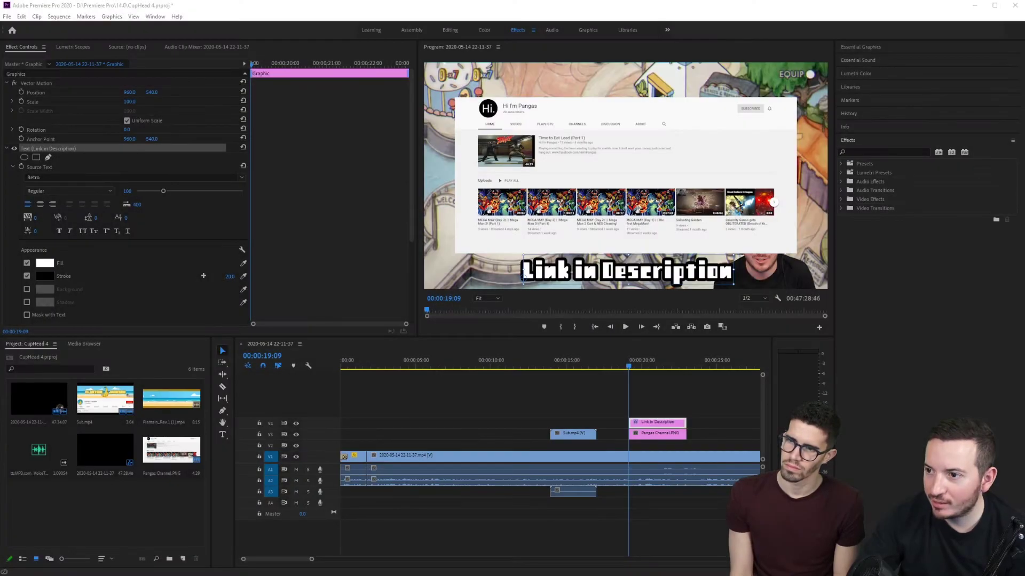
# Switch to Chrome, search Google Images for "pointy finger", and bring the pointing hand clipart unnamed.png into the Premiere Pro project
pyautogui.hotkey('alt', 'Tab')
pyautogui.click(540, 134)
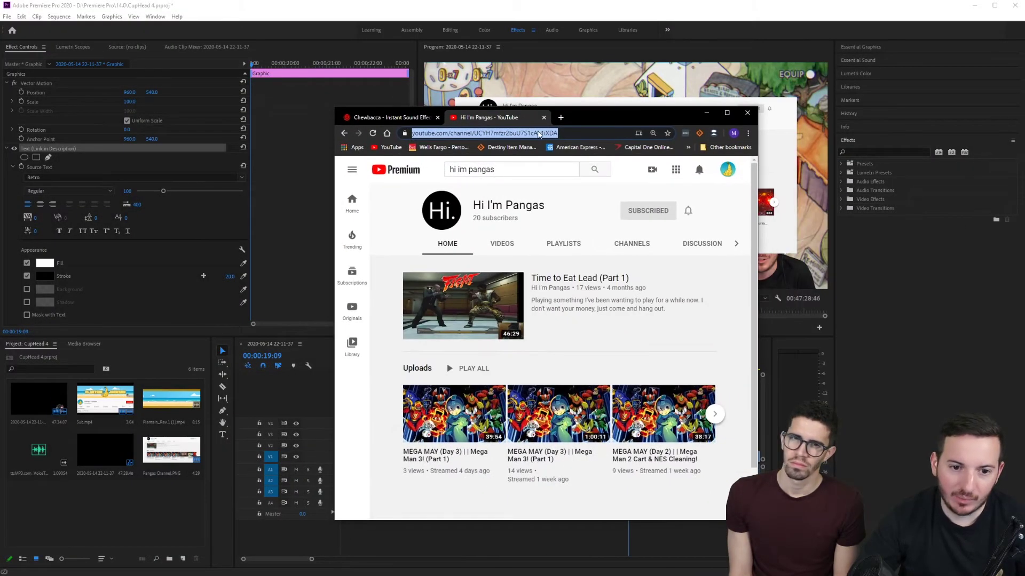
pyautogui.write('poin')
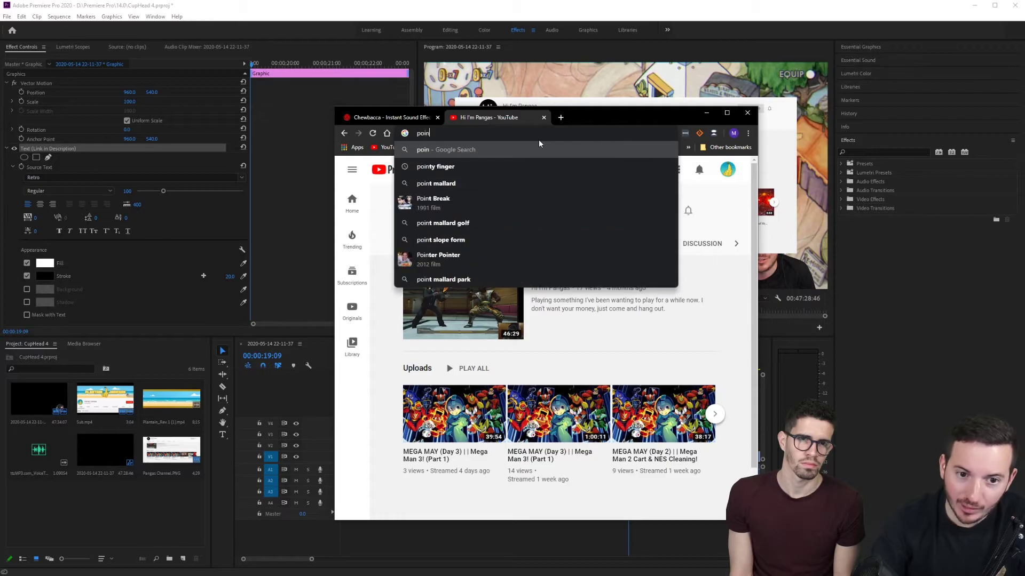
pyautogui.write('ty finger')
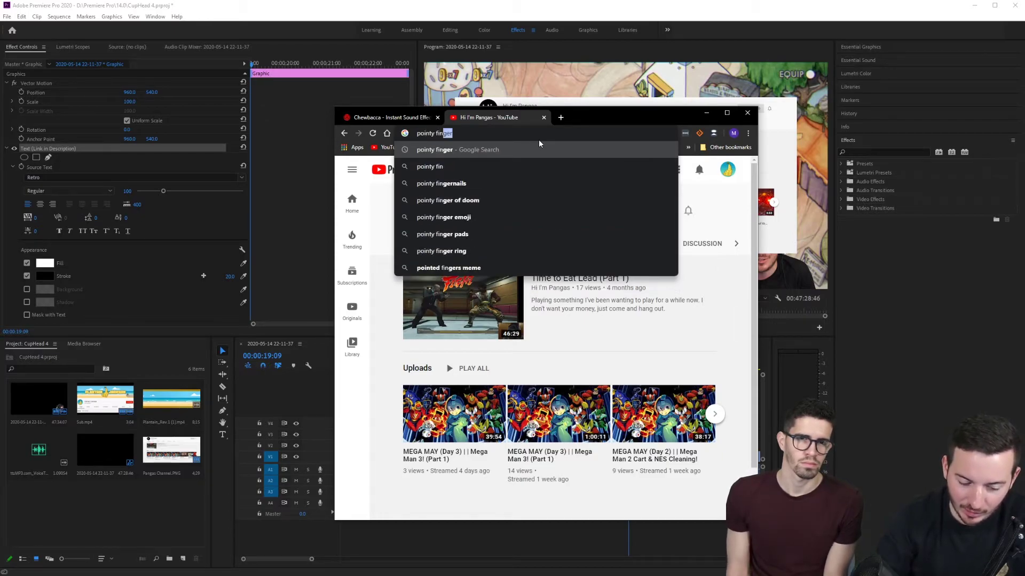
pyautogui.press('Return')
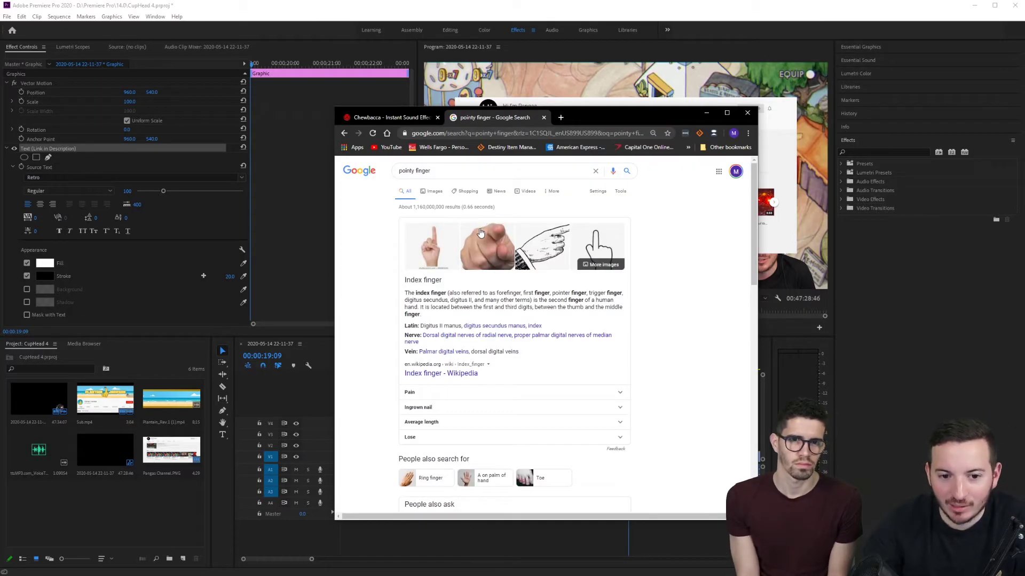
pyautogui.click(435, 192)
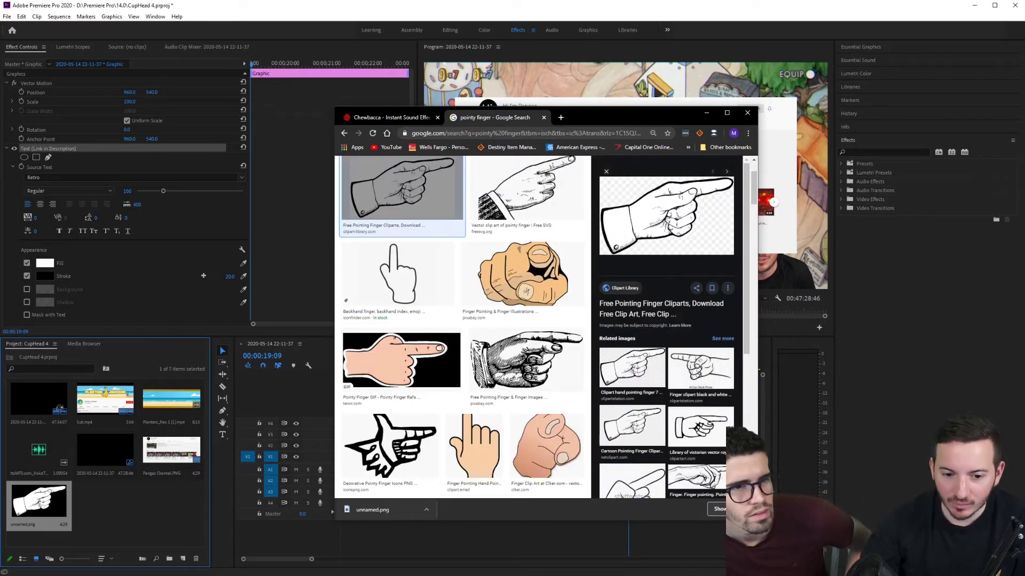
pyautogui.click(665, 86)
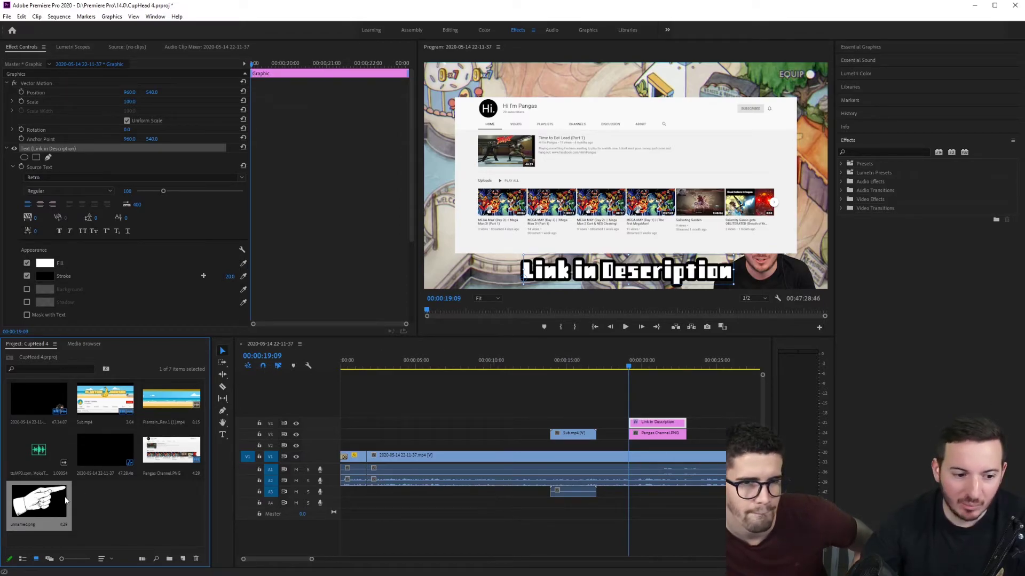
# Place unnamed.png on the track above the caption at 00:00:19:09, scale it to 30 and position it beside the text at 343, 996
pyautogui.moveTo(38, 501); pyautogui.dragTo(686, 414)
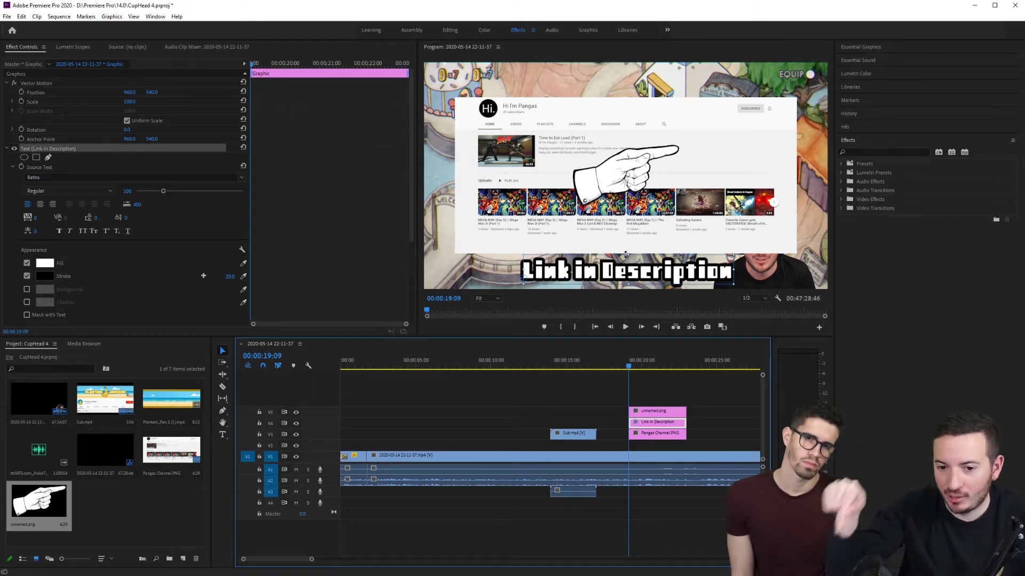
pyautogui.click(643, 411)
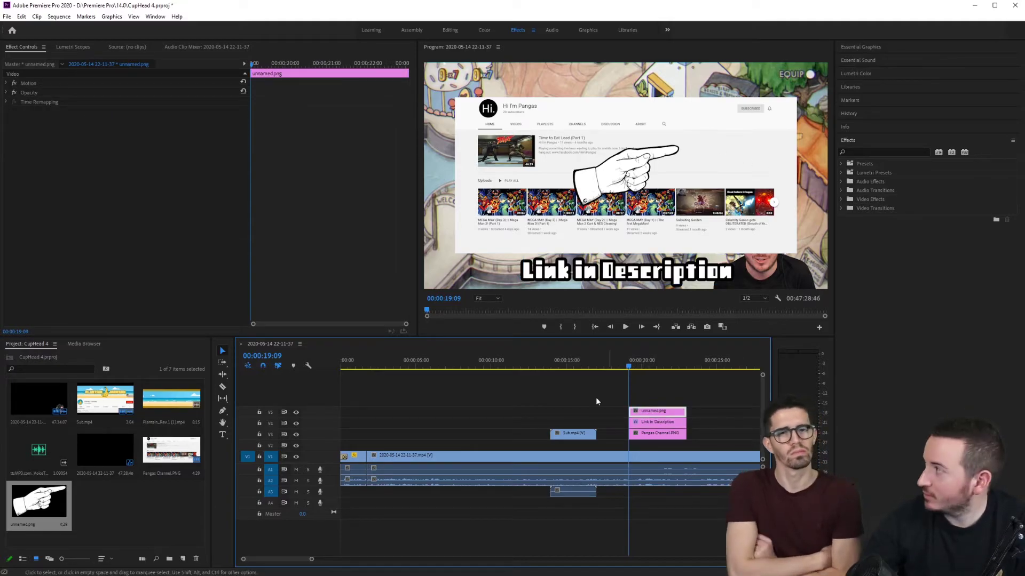
pyautogui.click(7, 83)
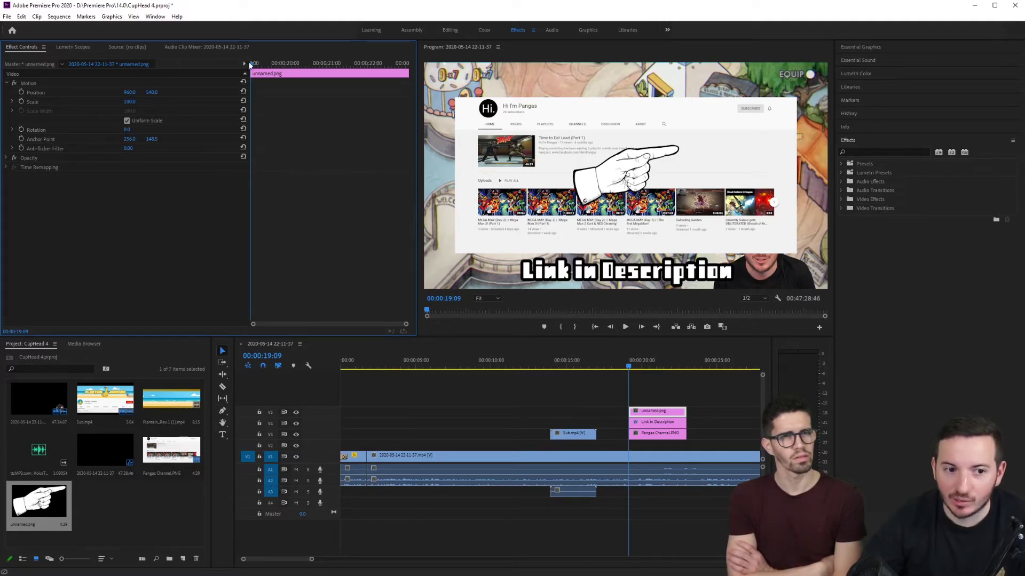
pyautogui.moveTo(128, 103); pyautogui.dragTo(162, 93)
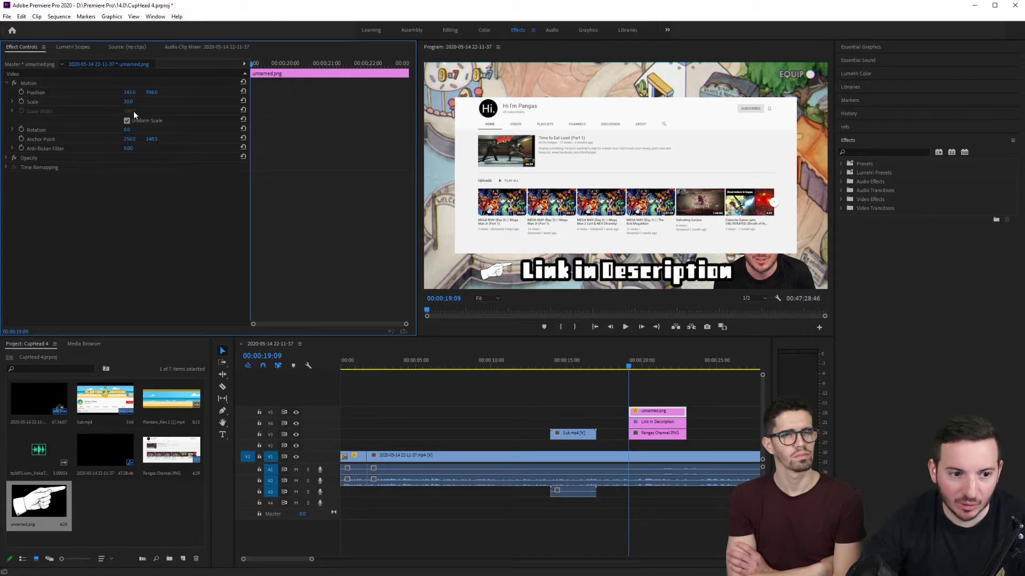
# Rotate the hand image to 104° so the finger points straight down
pyautogui.click(128, 129)
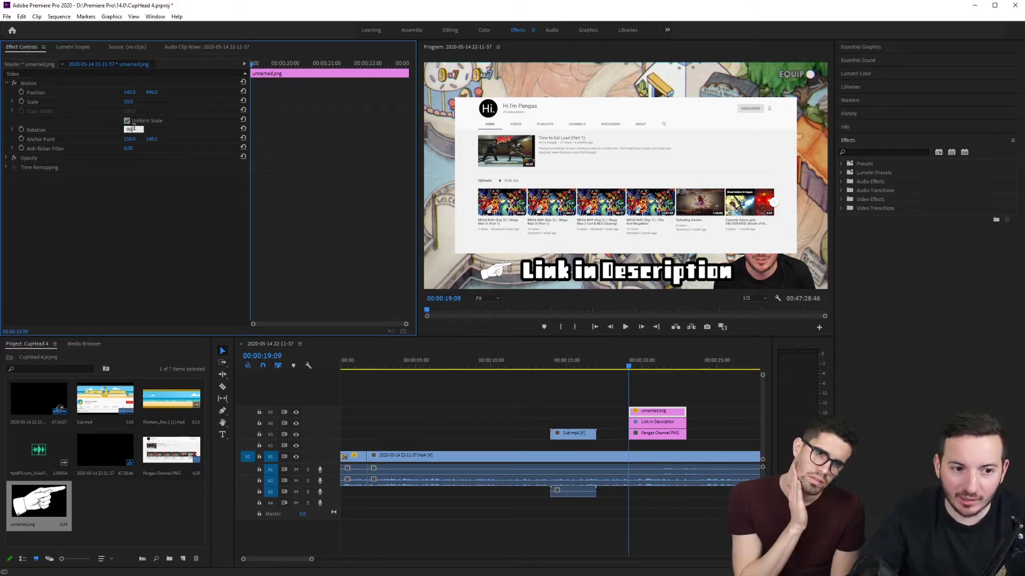
pyautogui.write('90')
pyautogui.press('Return')
pyautogui.moveTo(129, 130); pyautogui.dragTo(177, 104)
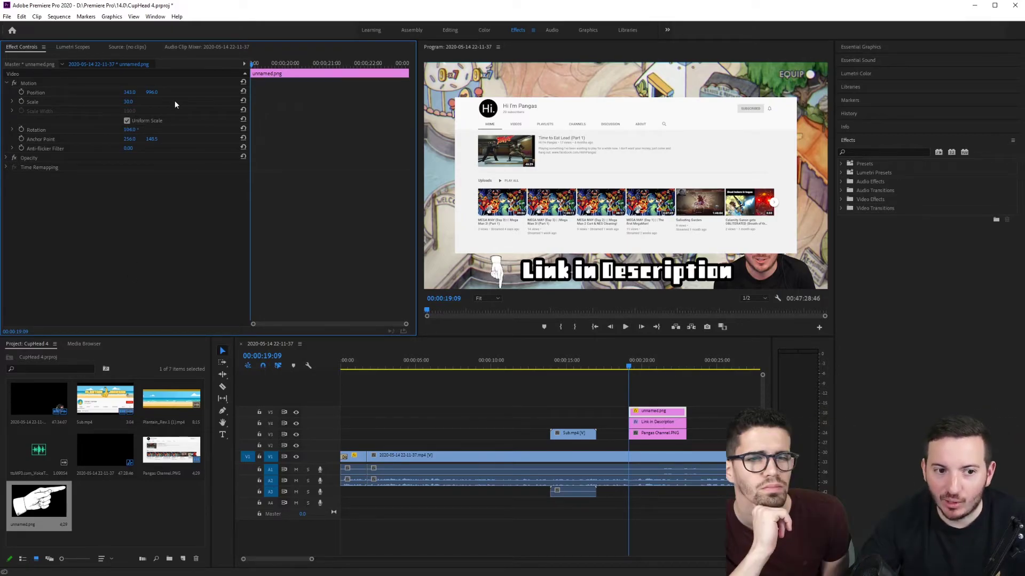
# Start position keyframing on the hand at 00:00:19:09 and remove keyframing from its scale
pyautogui.click(21, 101)
pyautogui.click(21, 92)
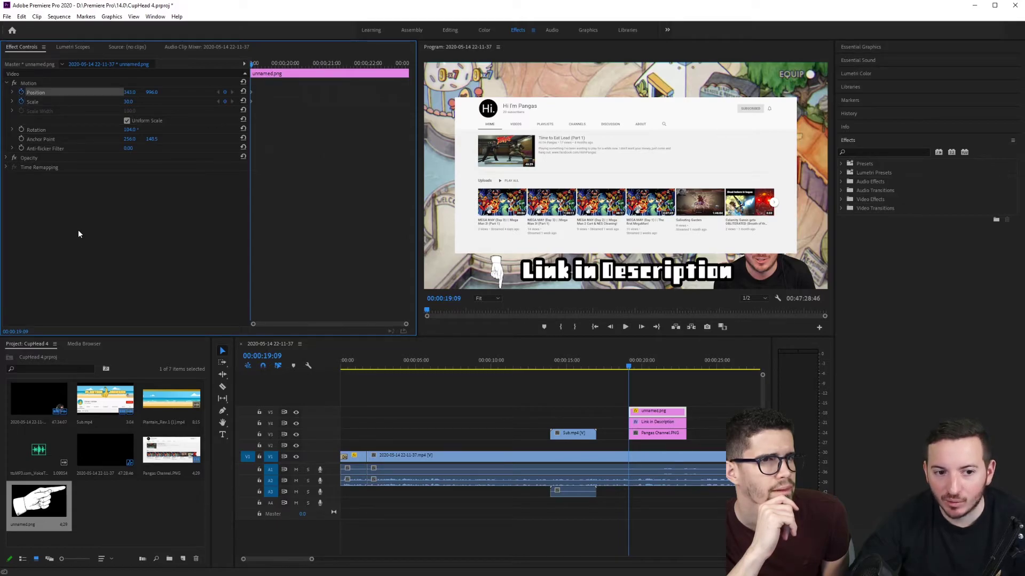
pyautogui.click(21, 102)
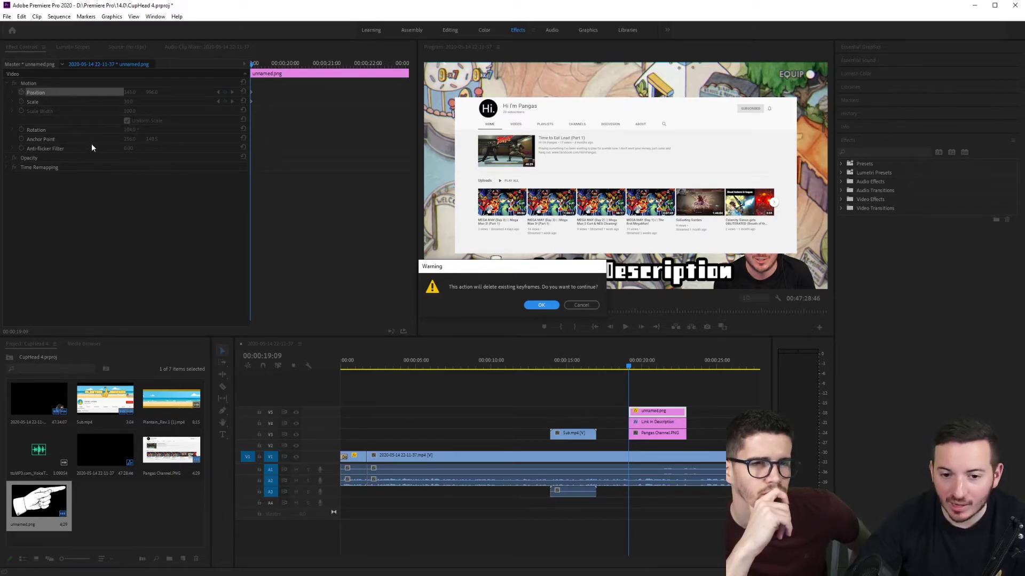
pyautogui.press('Return')
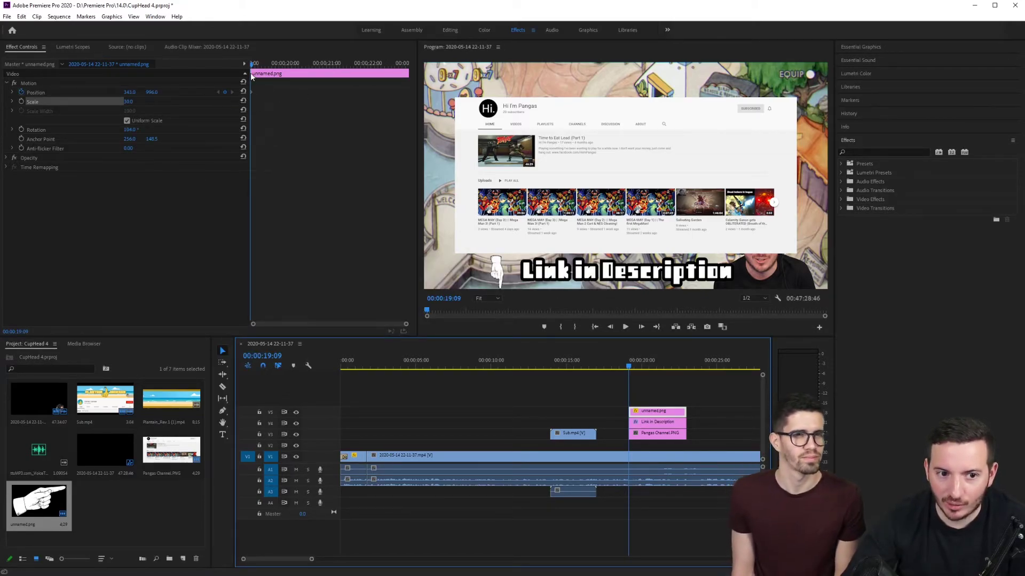
# Keyframe a lower hand position at 00:00:19:51 and repeat the original position keyframe at 00:00:20:29
pyautogui.moveTo(253, 64); pyautogui.dragTo(279, 68)
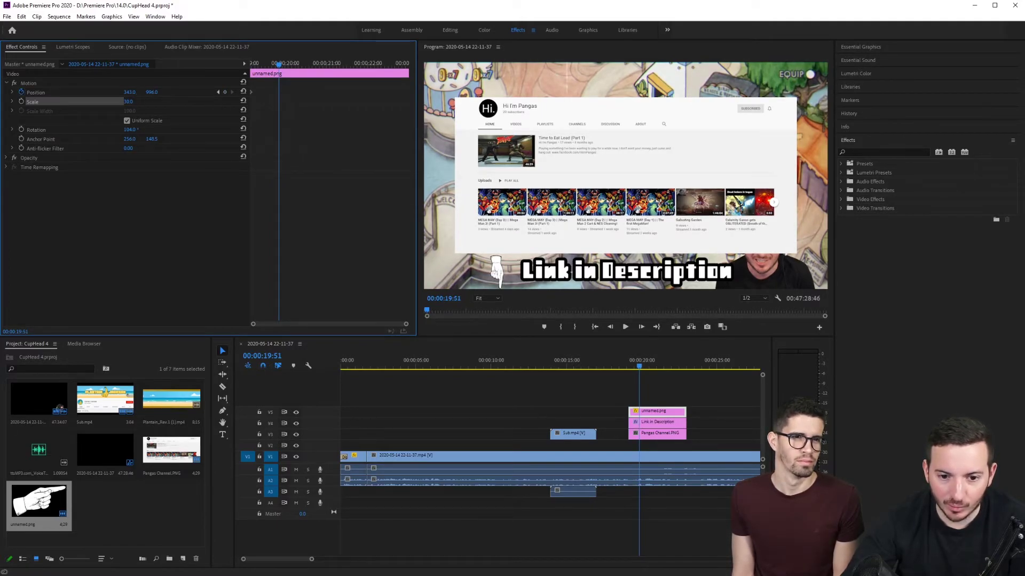
pyautogui.moveTo(152, 91)
pyautogui.mouseDown()
pyautogui.moveTo(176, 92)
pyautogui.moveTo(156, 94)
pyautogui.mouseUp()
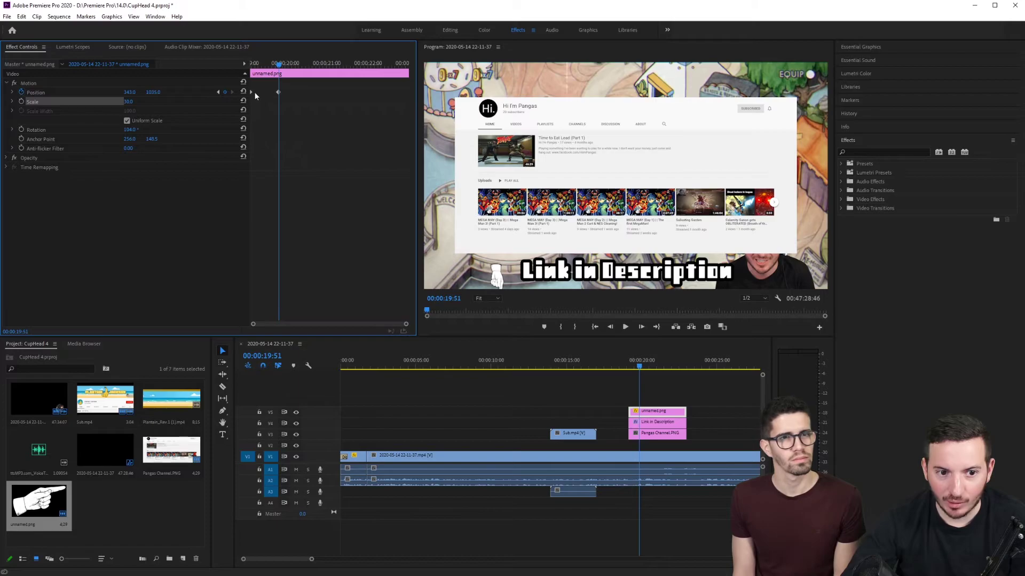
pyautogui.click(278, 92)
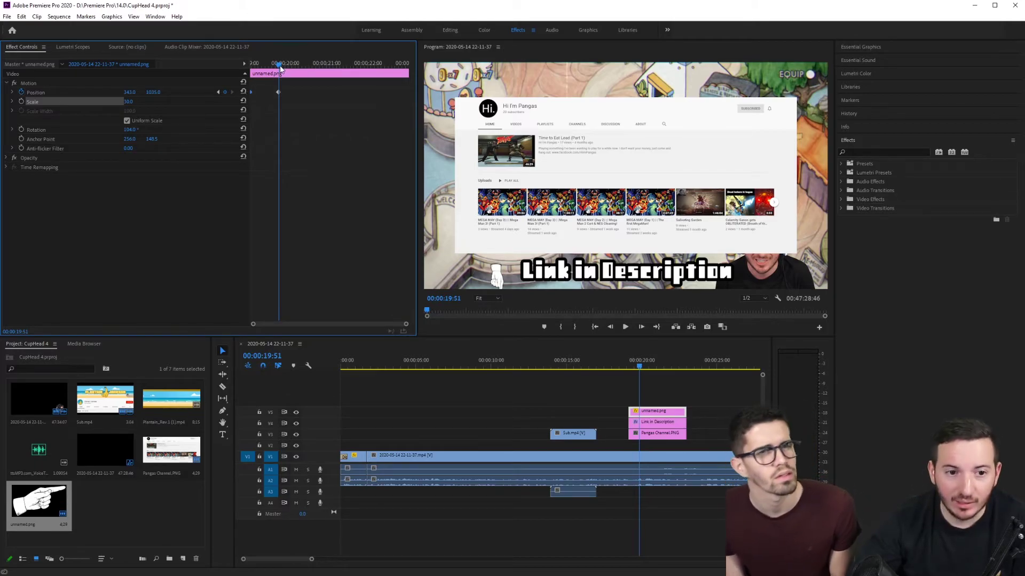
pyautogui.moveTo(281, 65); pyautogui.dragTo(306, 65)
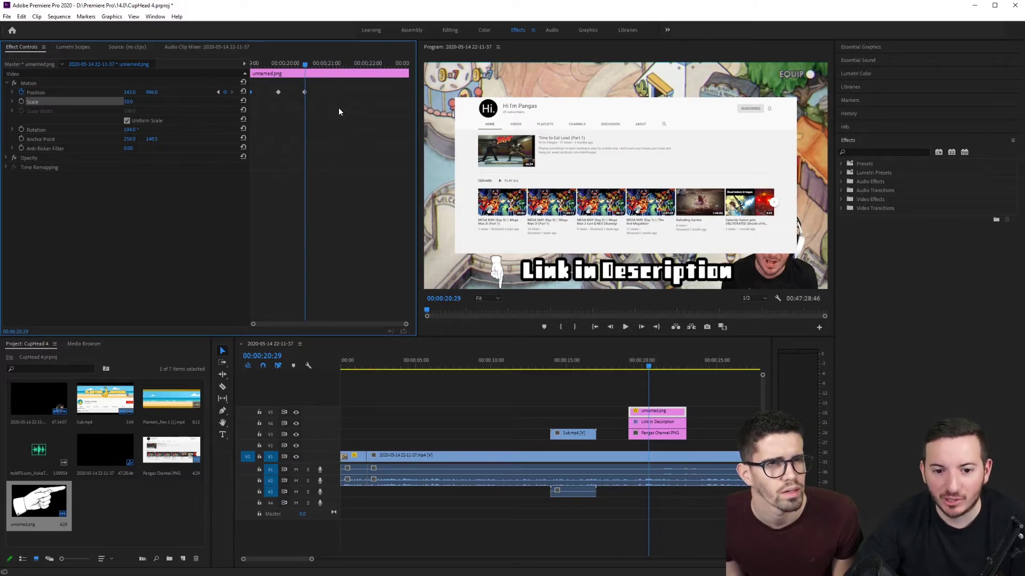
# Copy the lowered position keyframe to 00:00:21:11 to continue the hand's up-and-down motion
pyautogui.click(279, 93)
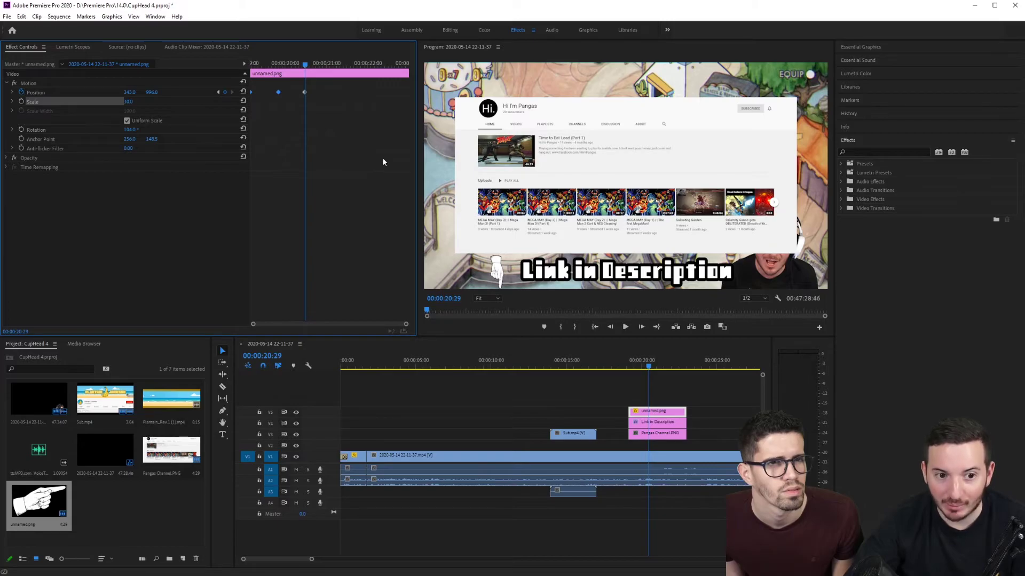
pyautogui.moveTo(304, 66)
pyautogui.mouseDown()
pyautogui.moveTo(331, 66)
pyautogui.moveTo(307, 66)
pyautogui.mouseUp()
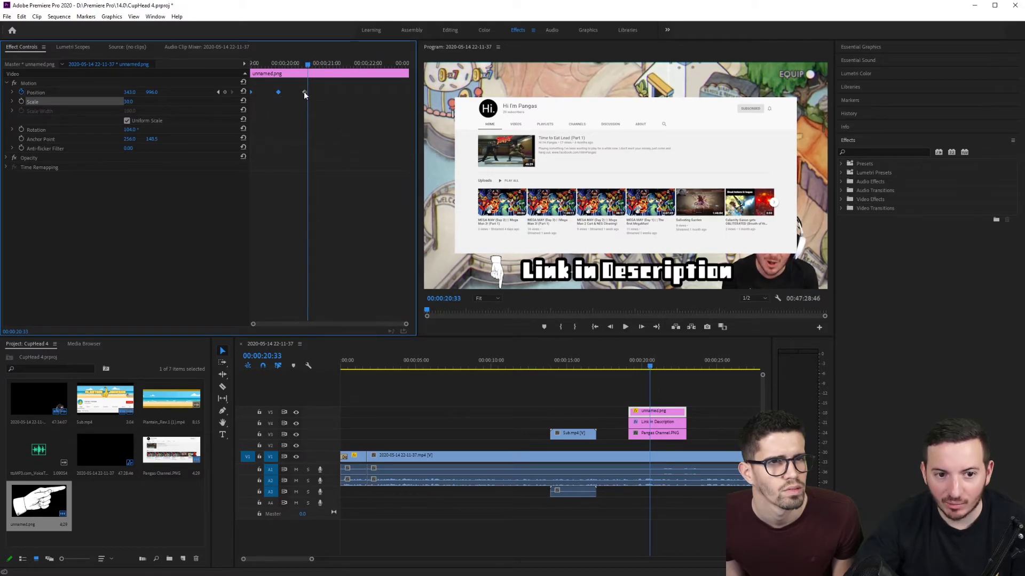
pyautogui.click(217, 94)
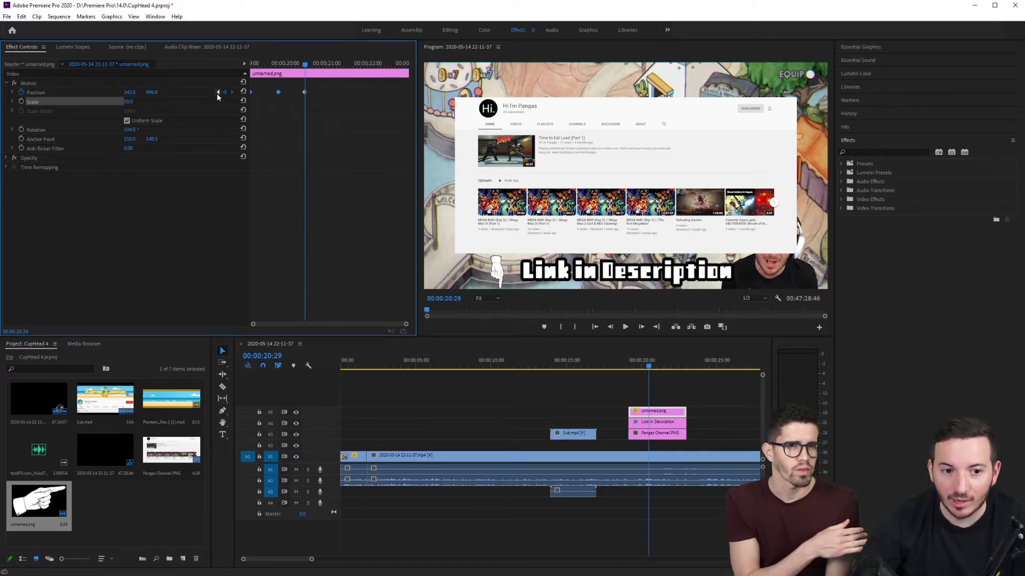
pyautogui.hotkey('ctrl', 'z')
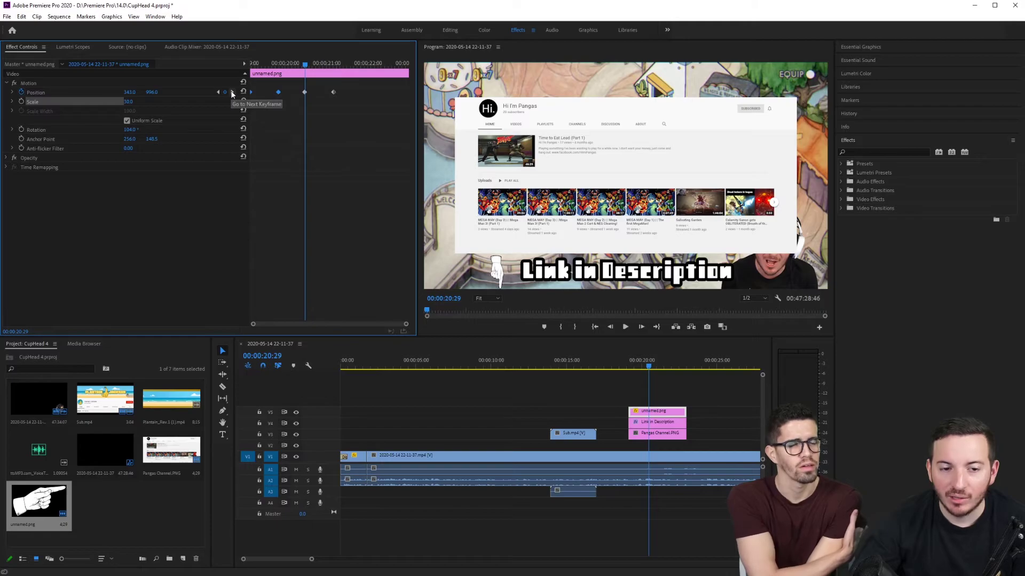
pyautogui.click(232, 92)
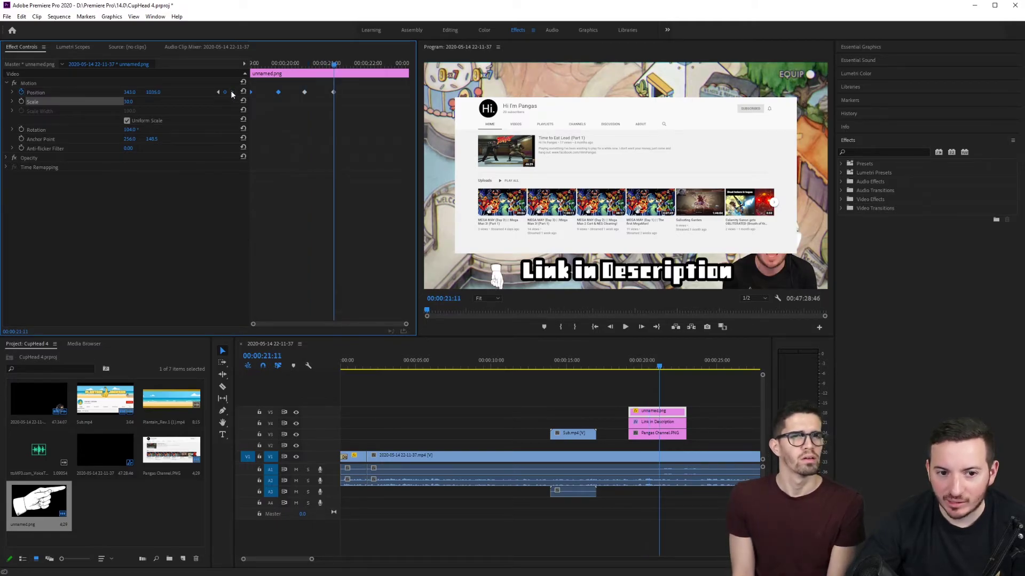
pyautogui.hotkey('ctrl', 'z')
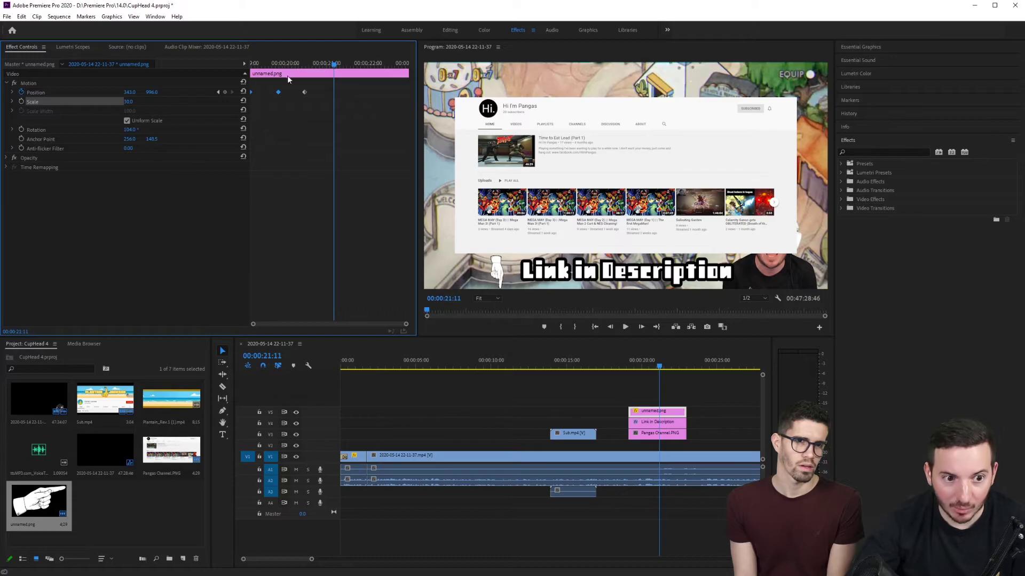
pyautogui.click(217, 91)
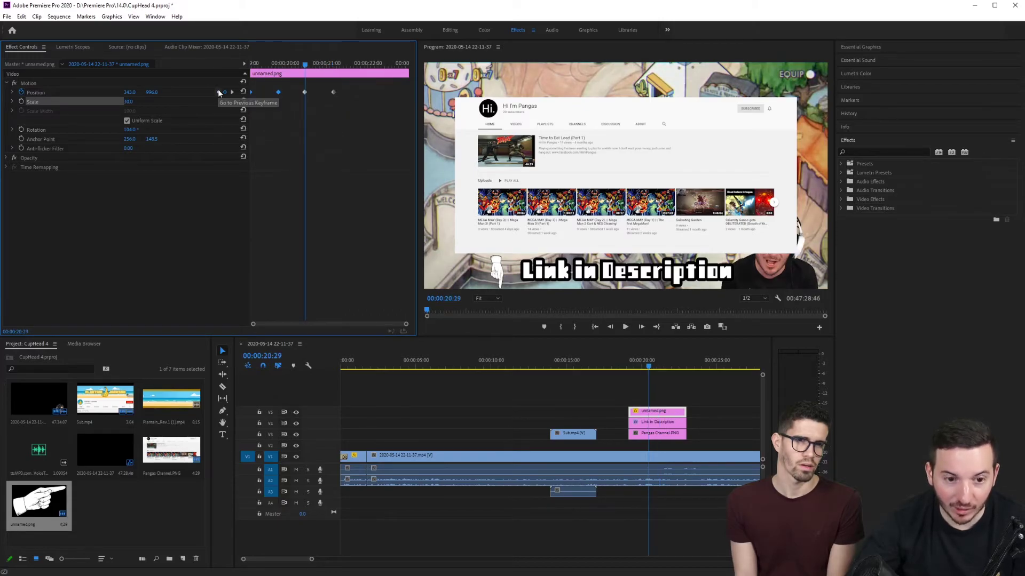
# Play back the pointing hand's animation from the start of its clip
pyautogui.moveTo(304, 66); pyautogui.dragTo(223, 68)
pyautogui.press('space')
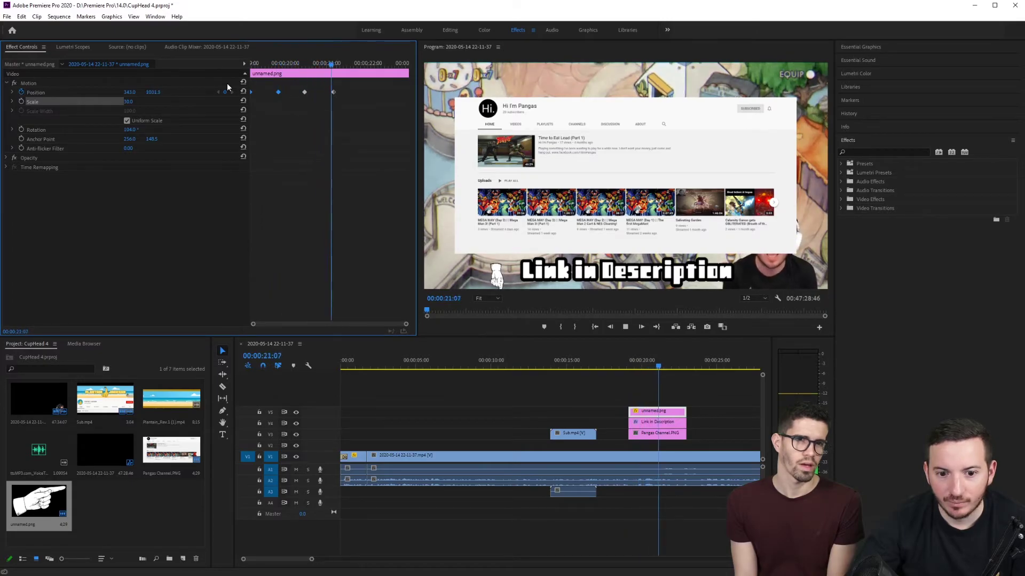
pyautogui.press('space')
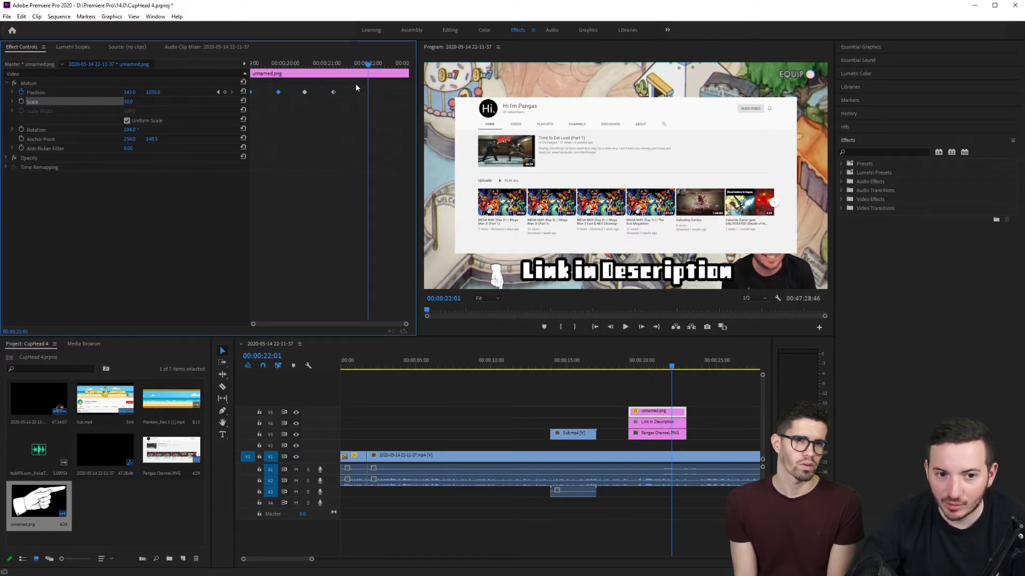
# Play back the hand's repeated up-and-down motion through to the end of its clip
pyautogui.click(219, 92)
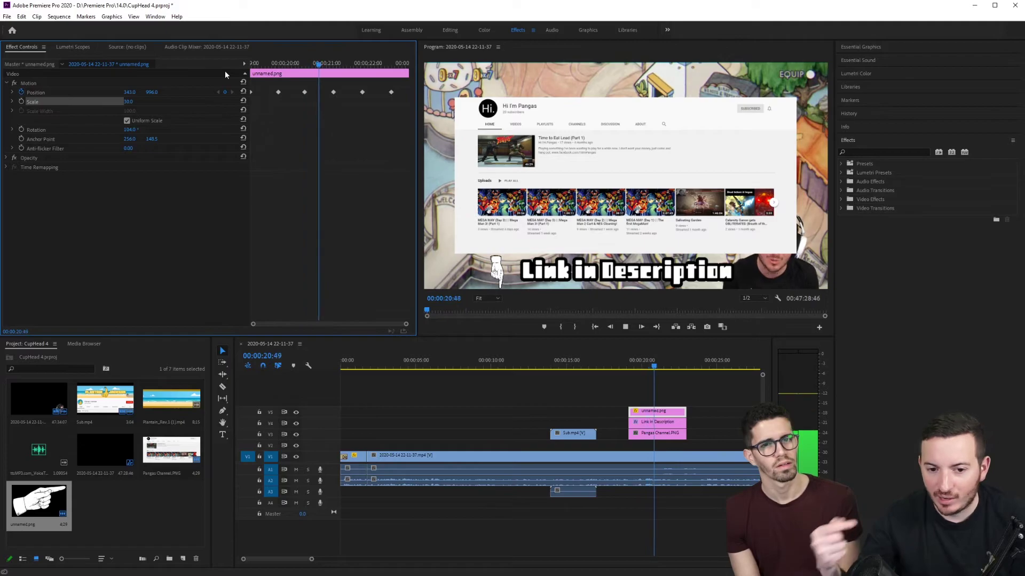
pyautogui.press('space')
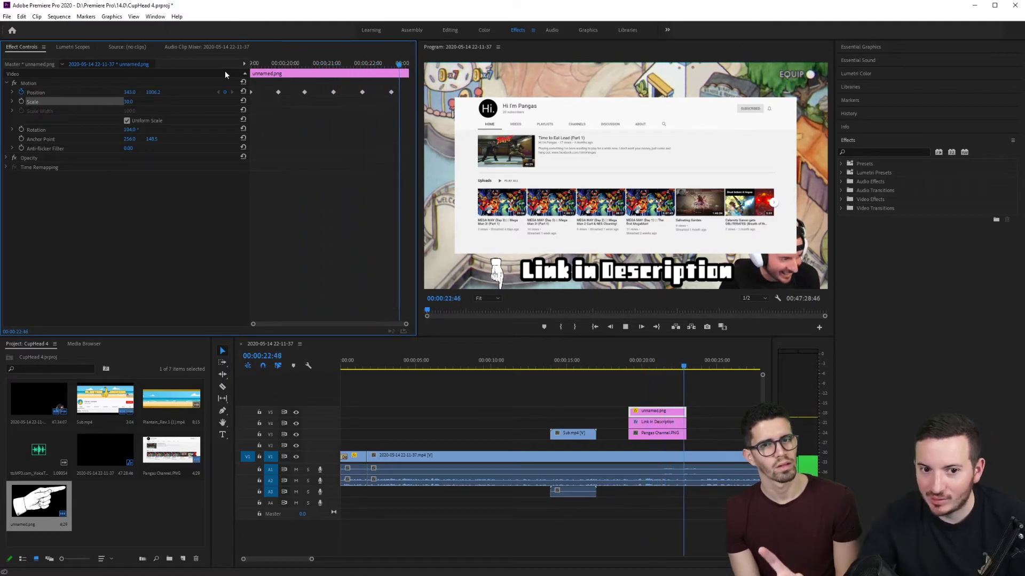
pyautogui.press('space')
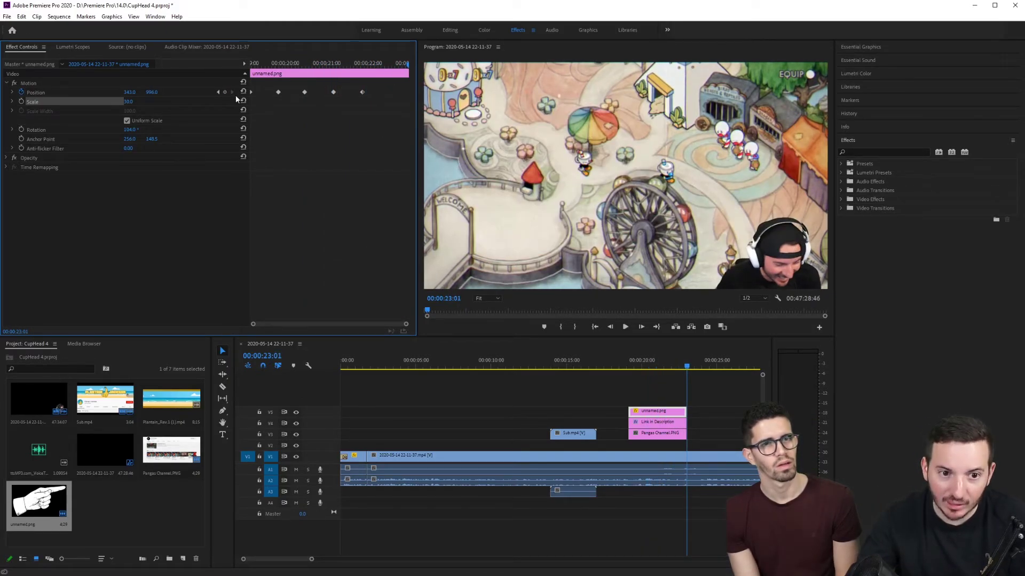
# Delete the hand's position keyframes after the second one and return to the clip's start at 00:00:19:09
pyautogui.moveTo(298, 98); pyautogui.dragTo(233, 86)
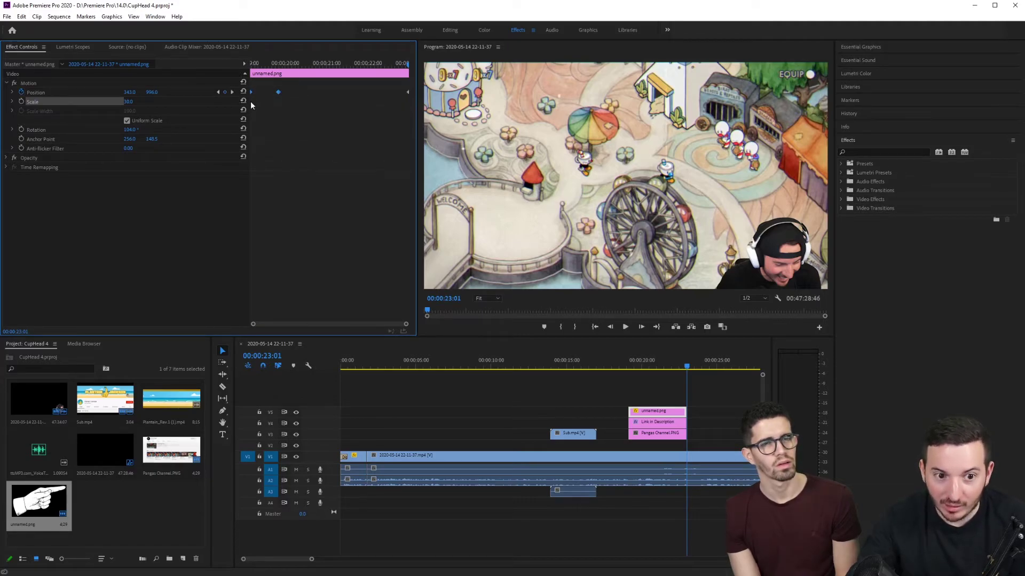
pyautogui.click(276, 99)
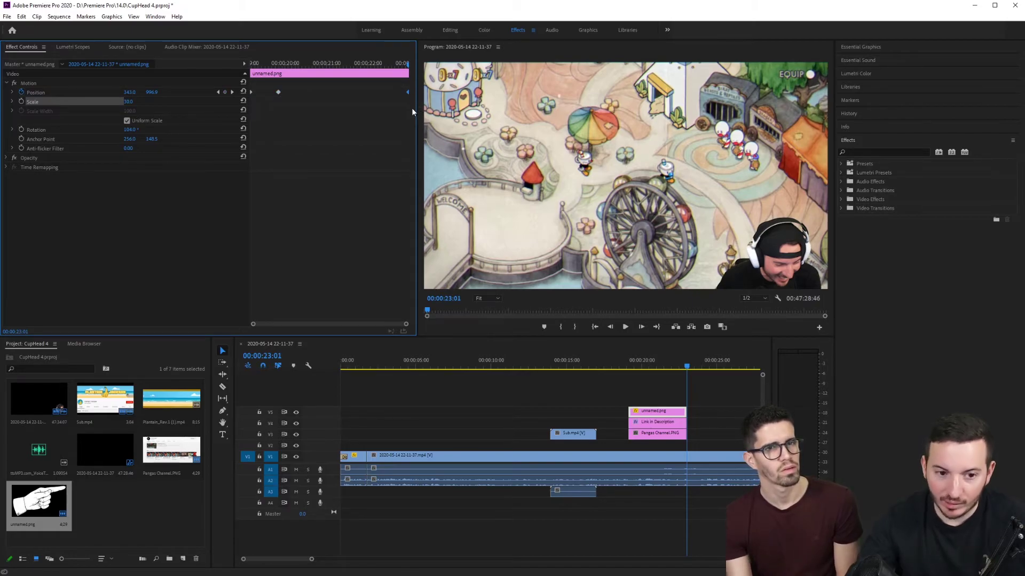
pyautogui.click(266, 63)
pyautogui.press('Up')
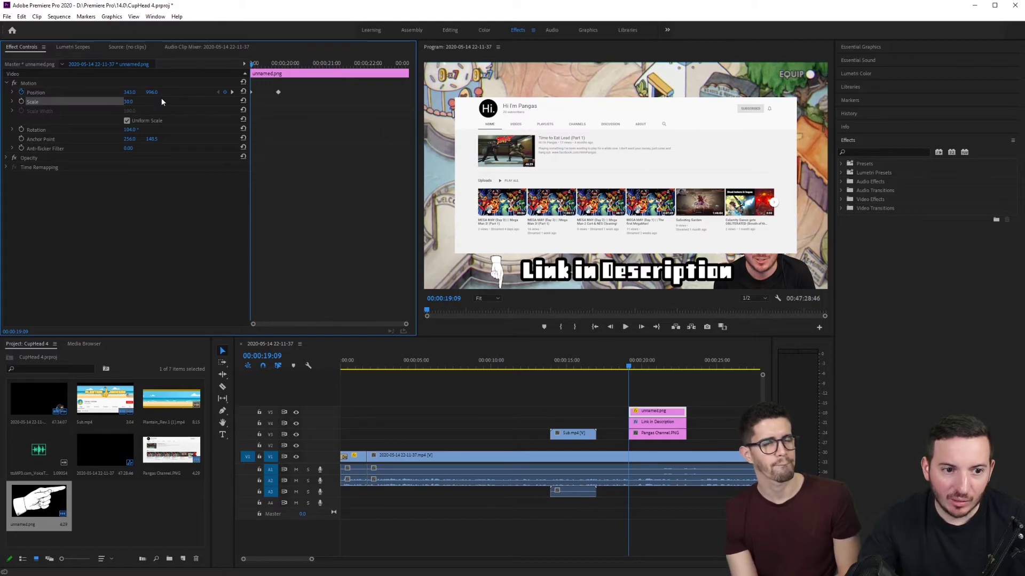
# Copy the hand's original position keyframe to 00:00:20:29 and its lowered position keyframe to 00:00:21:04
pyautogui.press('space')
pyautogui.press('space')
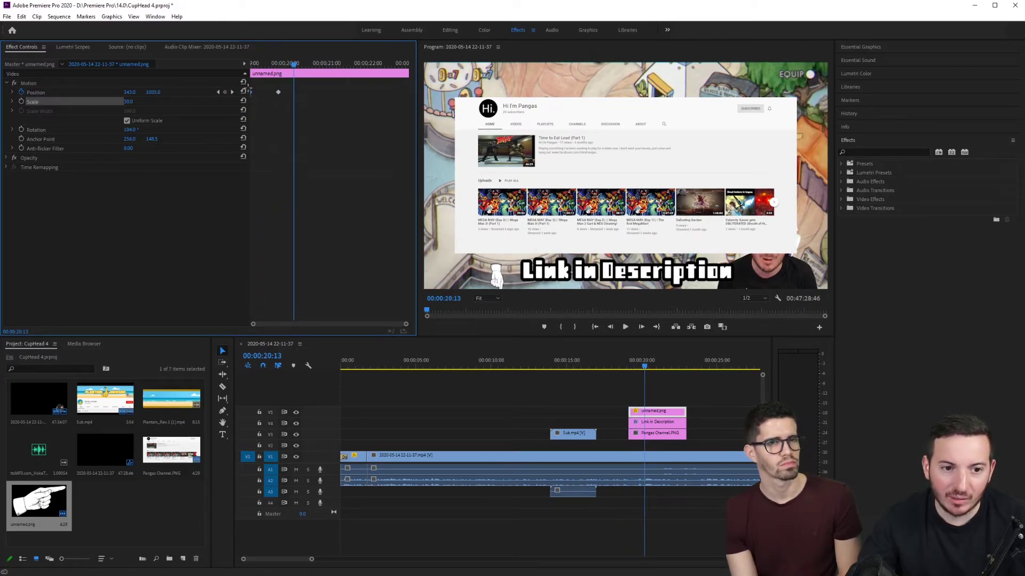
pyautogui.moveTo(294, 63); pyautogui.dragTo(306, 66)
pyautogui.hotkey('ctrl', 'v')
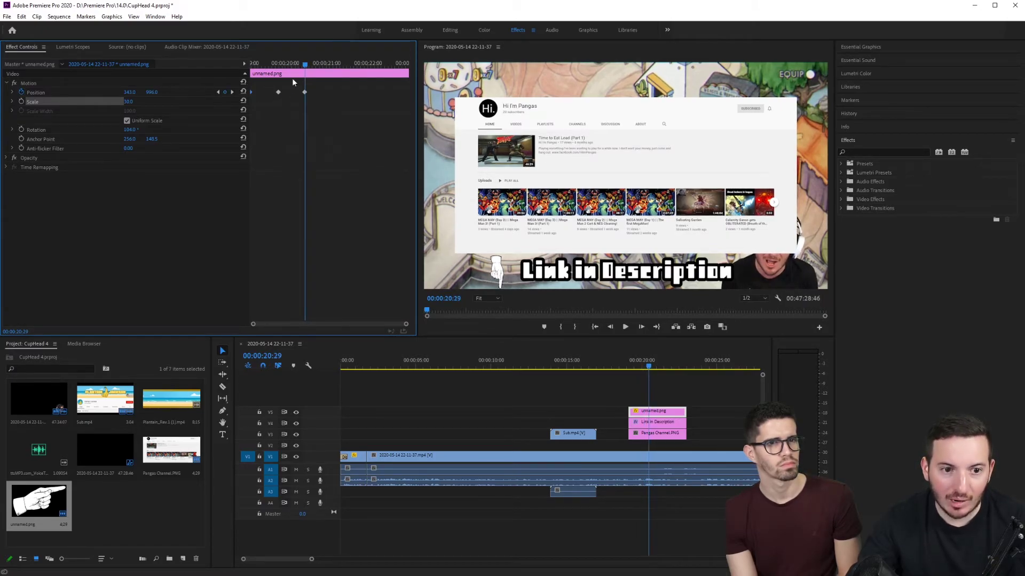
pyautogui.moveTo(305, 70); pyautogui.dragTo(323, 69)
pyautogui.hotkey('ctrl', 'v')
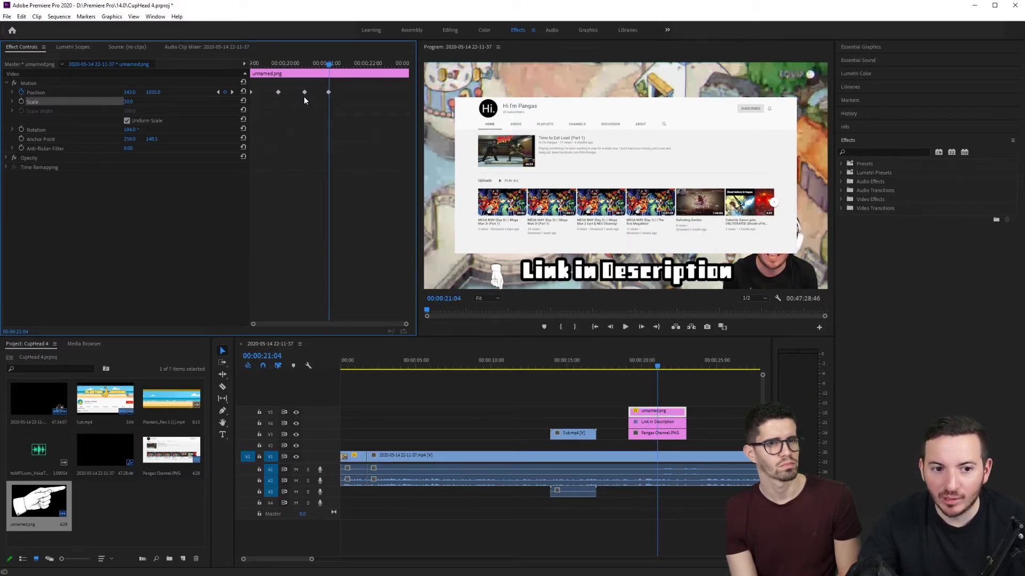
# Keyframe the hand's original position again at 00:00:21:38 and play back the motion
pyautogui.press('space')
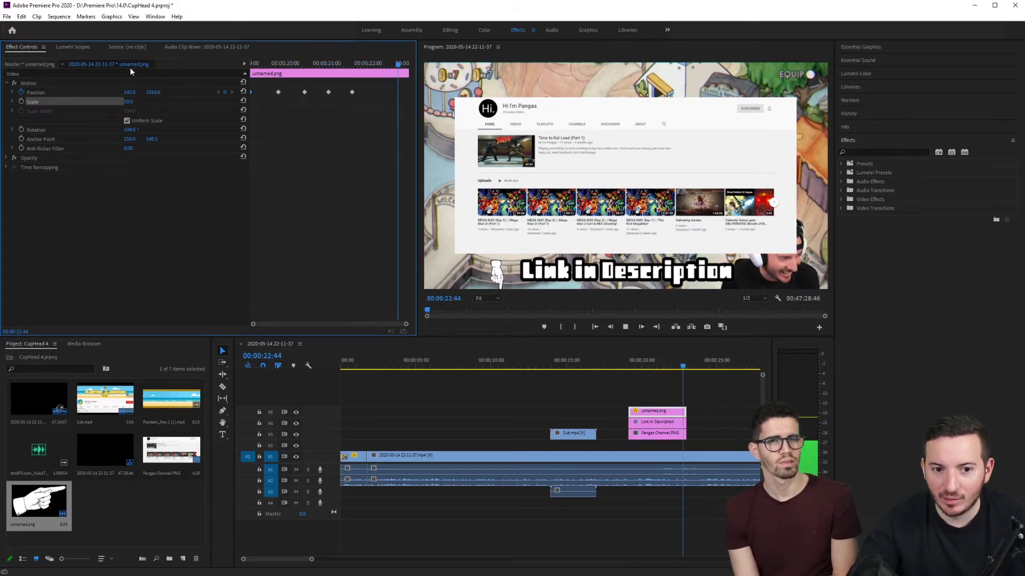
pyautogui.press('space')
pyautogui.moveTo(398, 64); pyautogui.dragTo(347, 80)
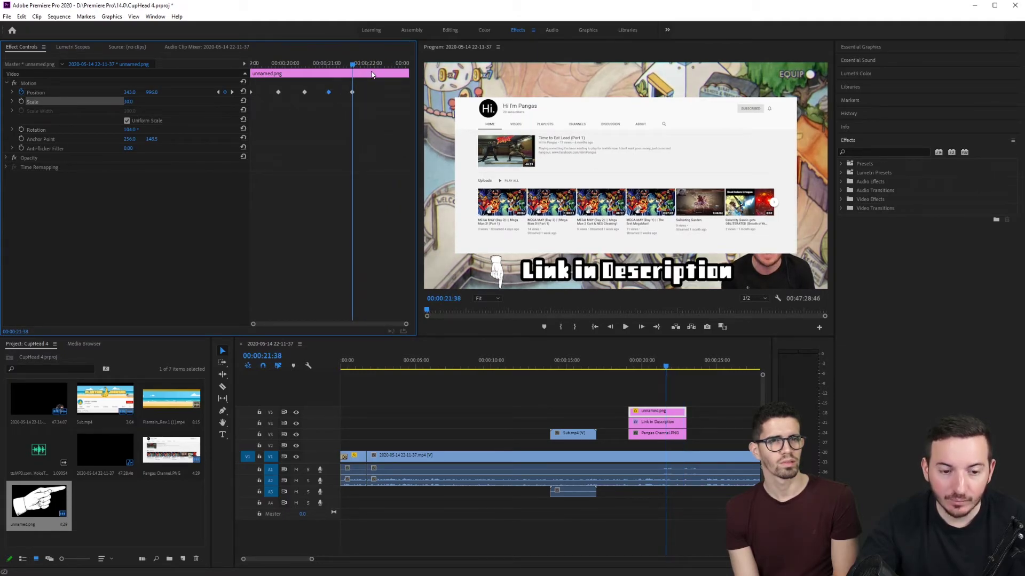
pyautogui.hotkey('ctrl', 'z')
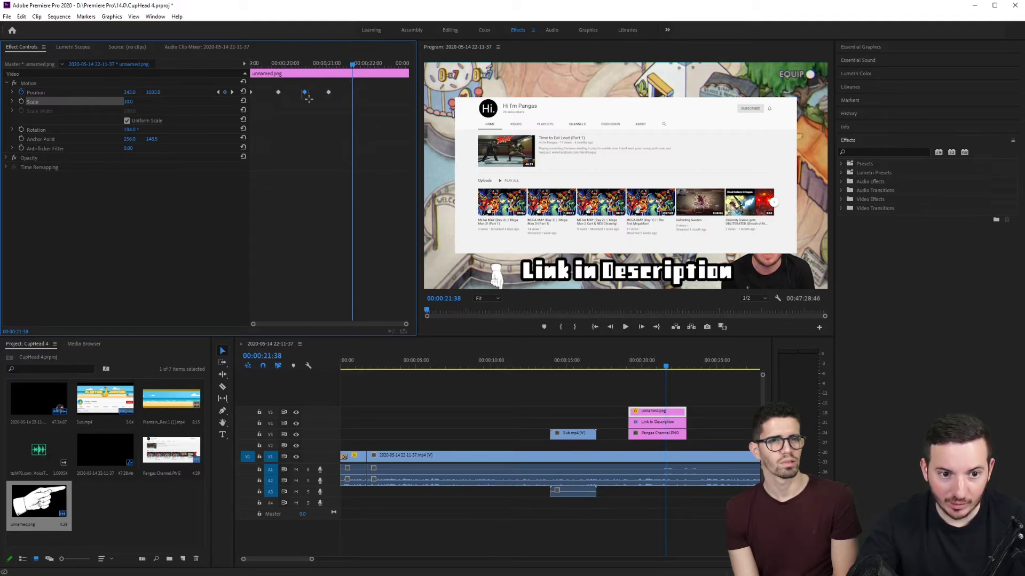
pyautogui.hotkey('ctrl', 'shift', 'z')
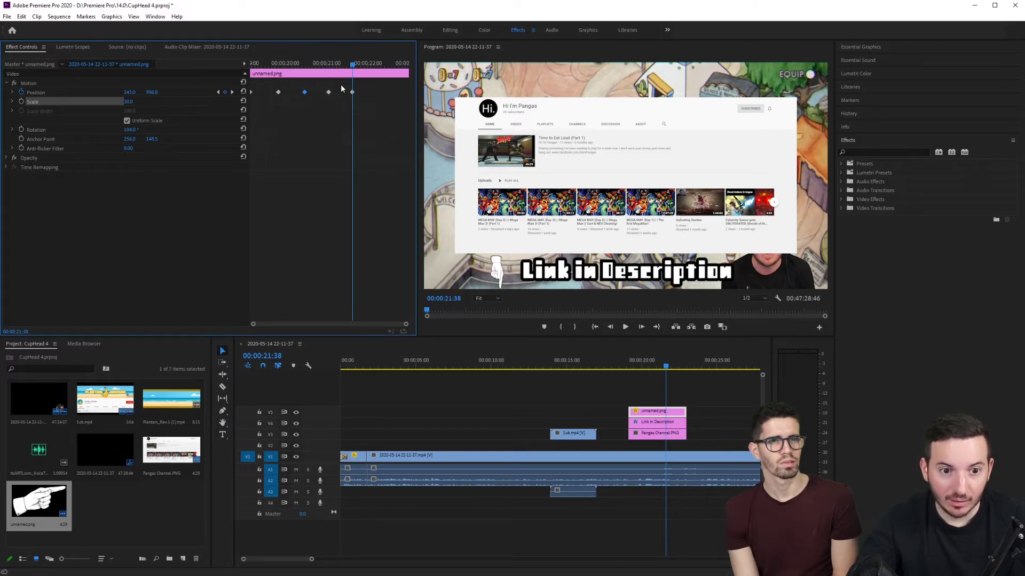
# Copy the lowered position keyframe to 00:00:22:16 and the original one to 00:00:22:53, and play the hand's motion from its clip's start
pyautogui.click(329, 93)
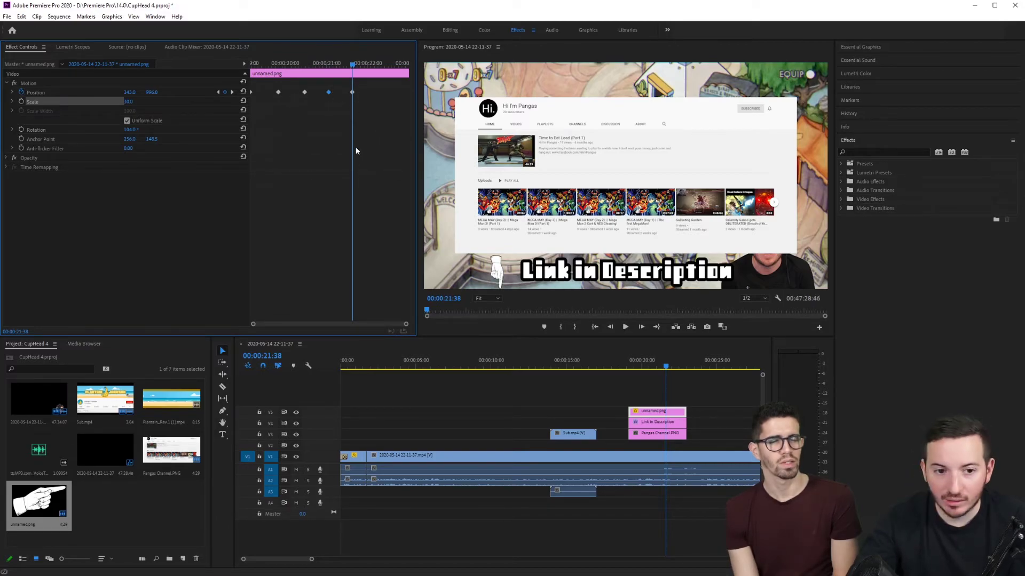
pyautogui.moveTo(352, 68); pyautogui.dragTo(379, 66)
pyautogui.click(361, 111)
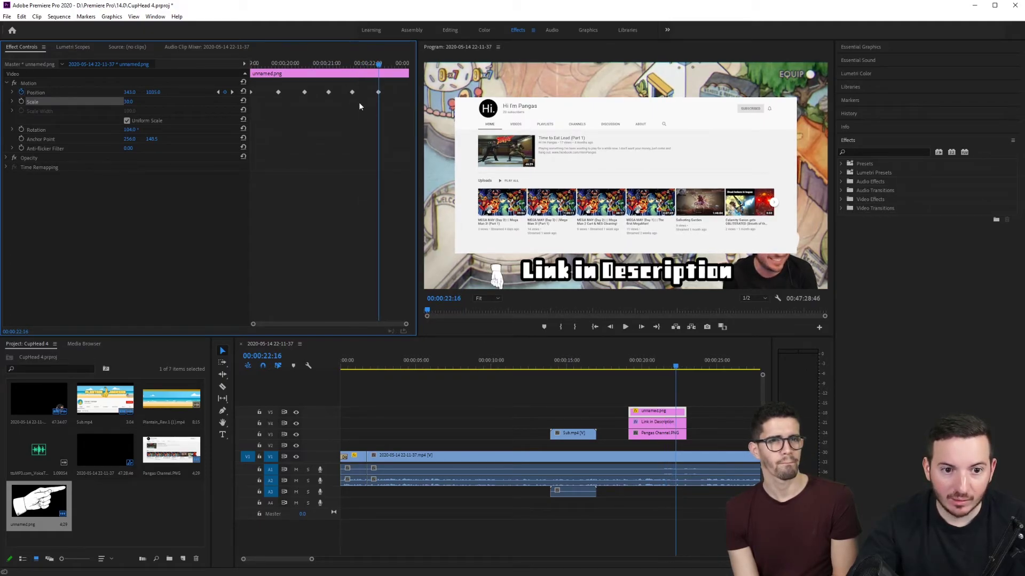
pyautogui.moveTo(378, 65); pyautogui.dragTo(406, 66)
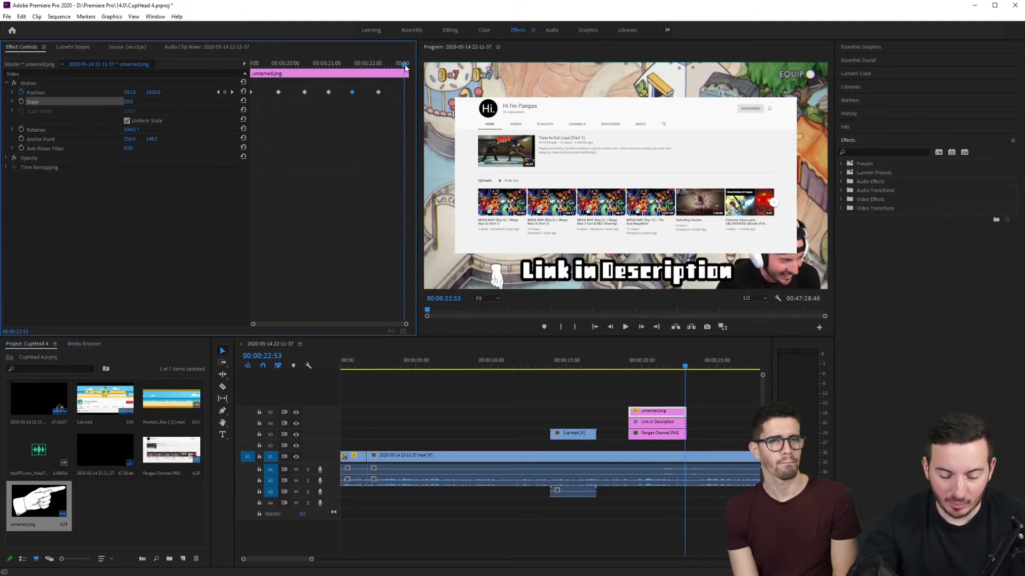
pyautogui.hotkey('ctrl', 'v')
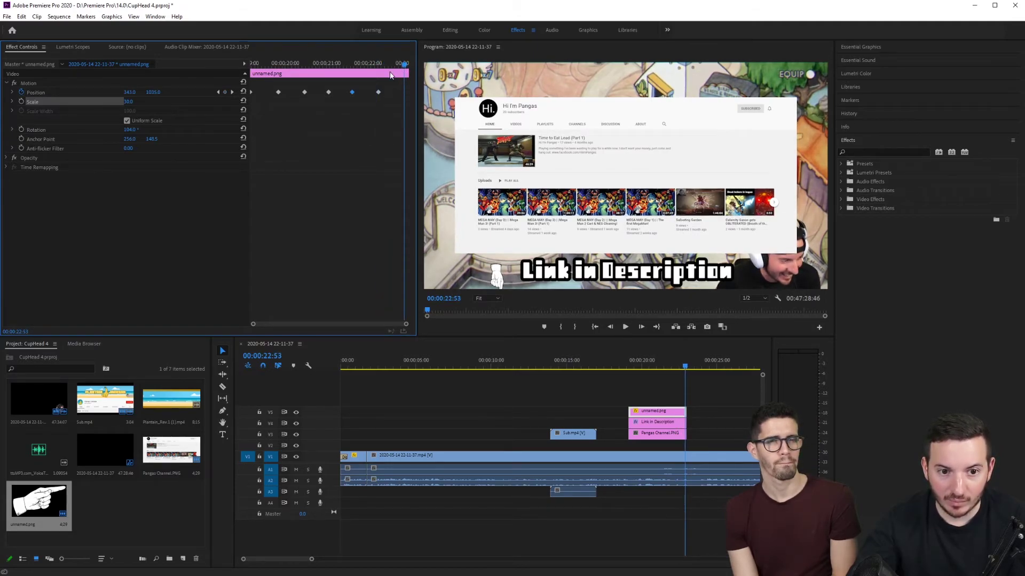
pyautogui.moveTo(405, 64); pyautogui.dragTo(228, 72)
pyautogui.press('space')
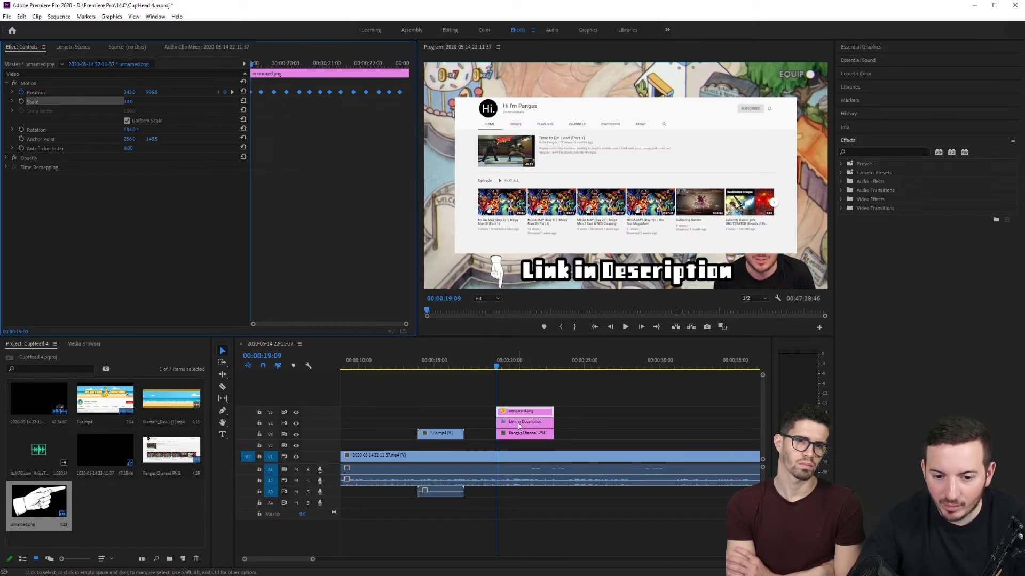
# Duplicate the animated hand clip onto the track above and set the copy's horizontal position to 1529 at 00:00:19:09
pyautogui.click(519, 424)
pyautogui.click(517, 411)
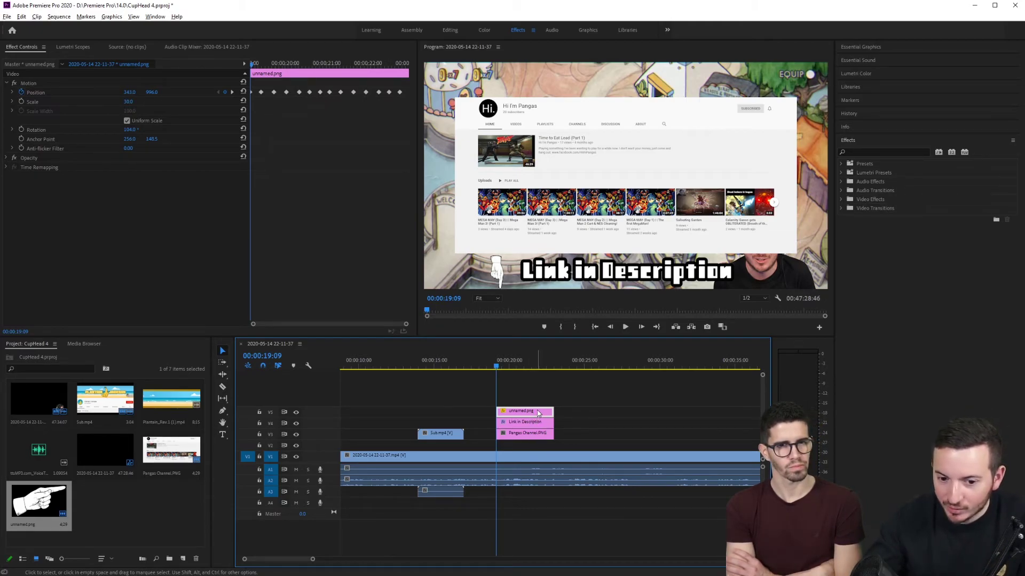
pyautogui.moveTo(537, 410); pyautogui.dragTo(536, 396)
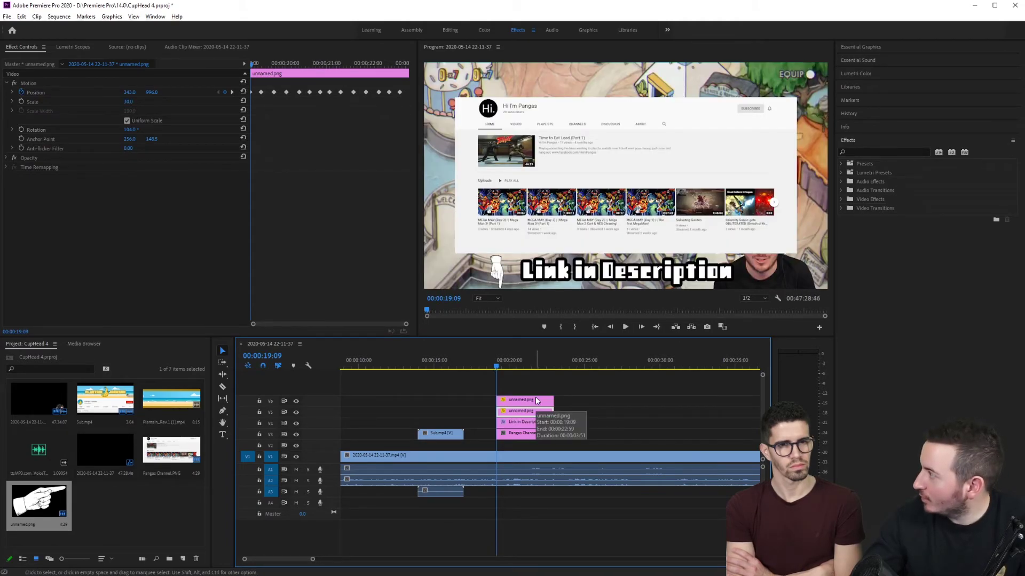
pyautogui.click(536, 399)
pyautogui.click(129, 92)
pyautogui.write('1529')
pyautogui.press('Return')
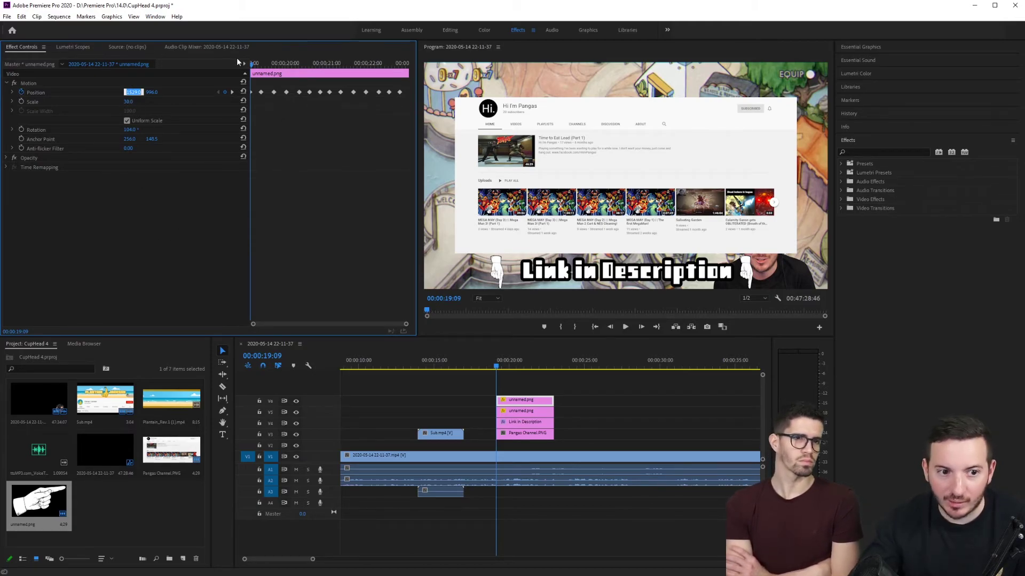
# Set the horizontal position to 1529 on the duplicate hand's keyframes from 00:00:19:25 through 00:00:20:51
pyautogui.moveTo(252, 63); pyautogui.dragTo(225, 98)
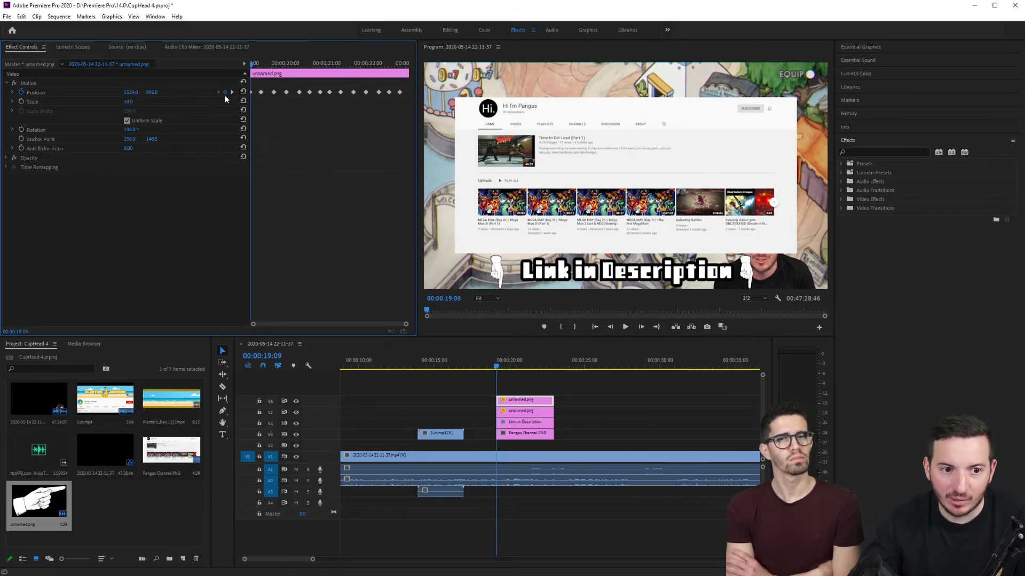
pyautogui.click(232, 92)
pyautogui.click(132, 92)
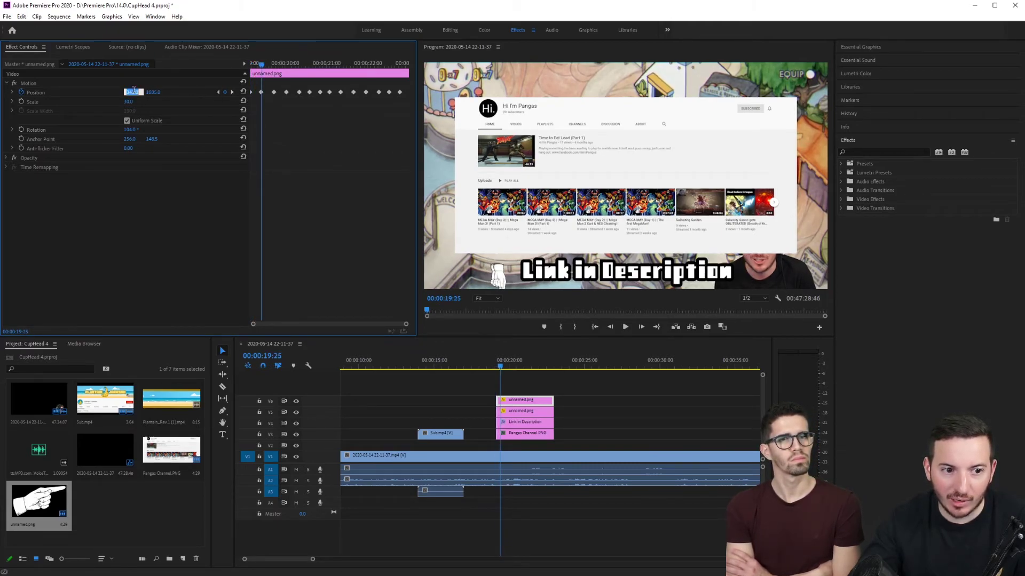
pyautogui.write('1529.0')
pyautogui.click(230, 92)
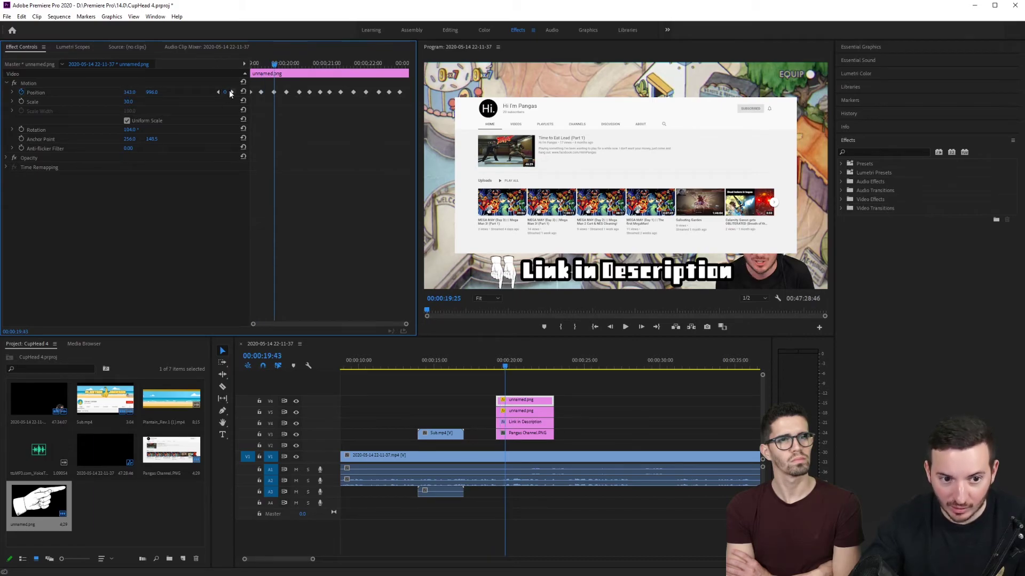
pyautogui.click(134, 92)
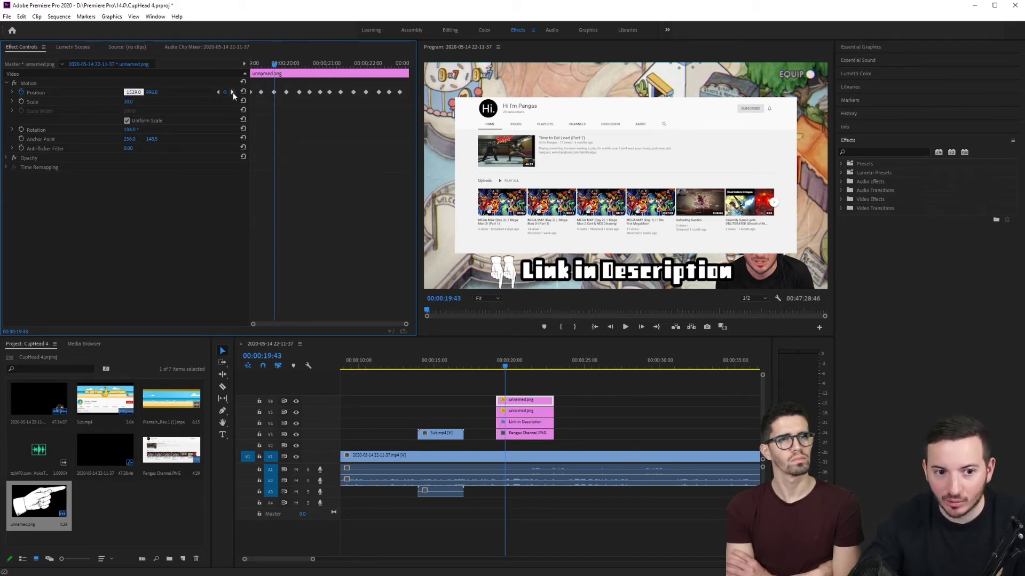
pyautogui.click(232, 92)
pyautogui.click(133, 92)
pyautogui.hotkey('ctrl', 'c')
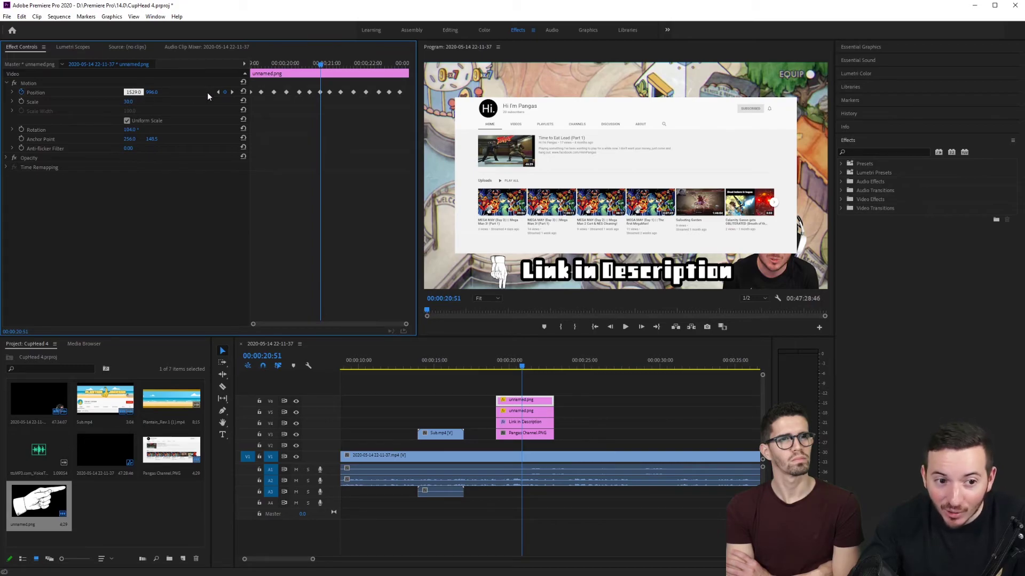
# Apply the horizontal position 1529 to the duplicate hand's remaining position keyframes from 00:00:21:05 onward
pyautogui.click(233, 92)
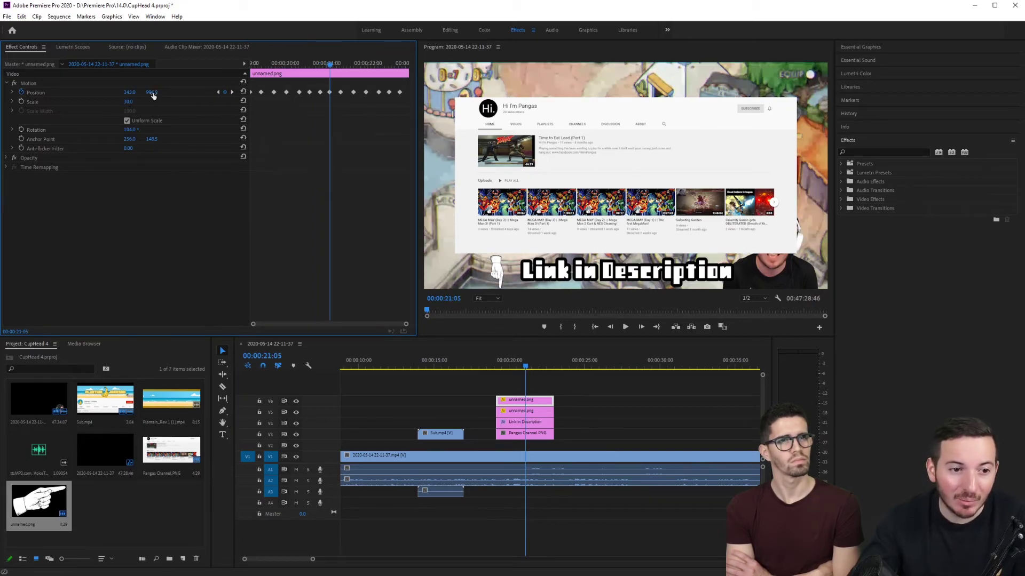
pyautogui.click(132, 92)
pyautogui.hotkey('ctrl', 'v')
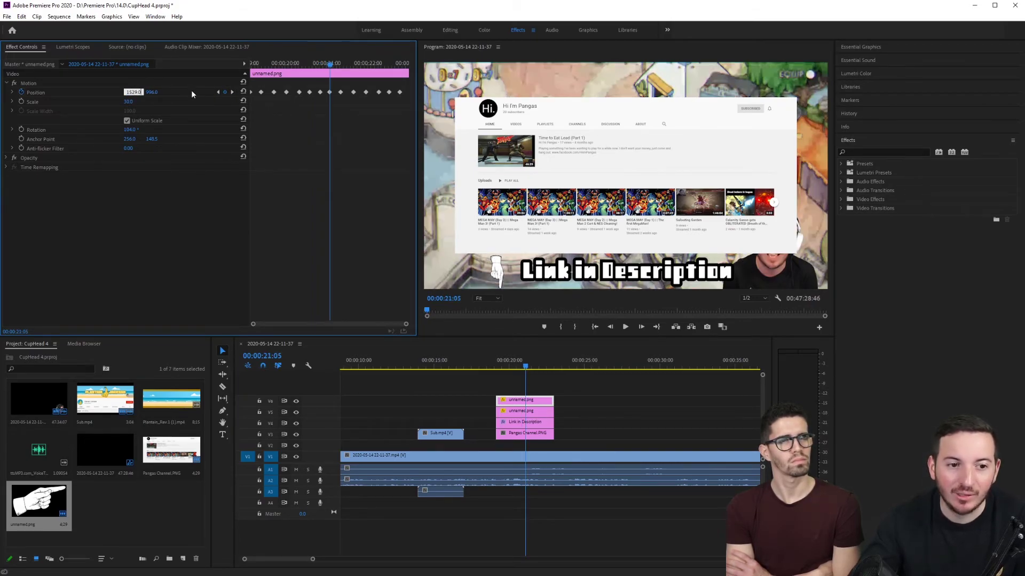
pyautogui.click(232, 93)
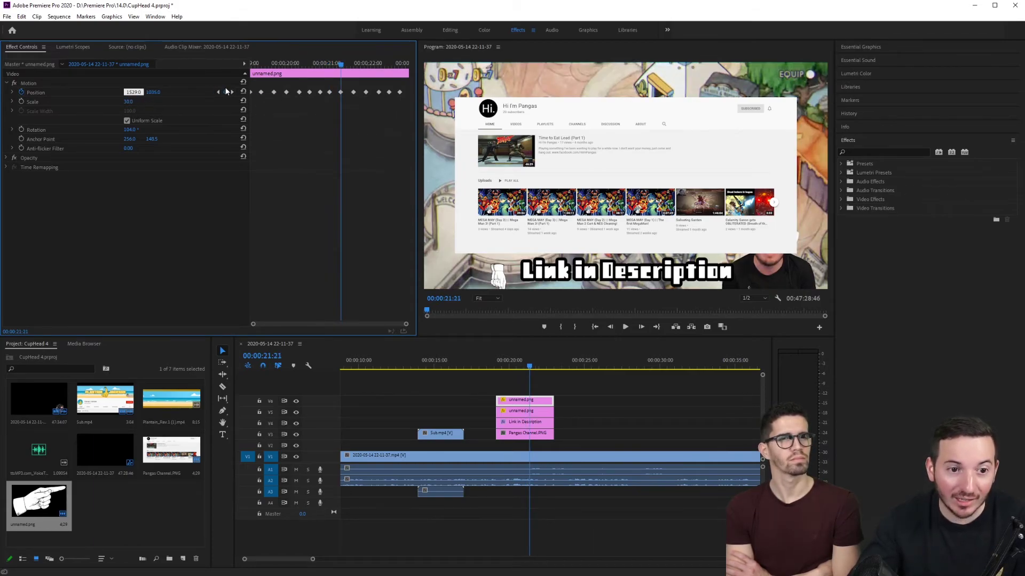
pyautogui.click(232, 91)
pyautogui.click(134, 92)
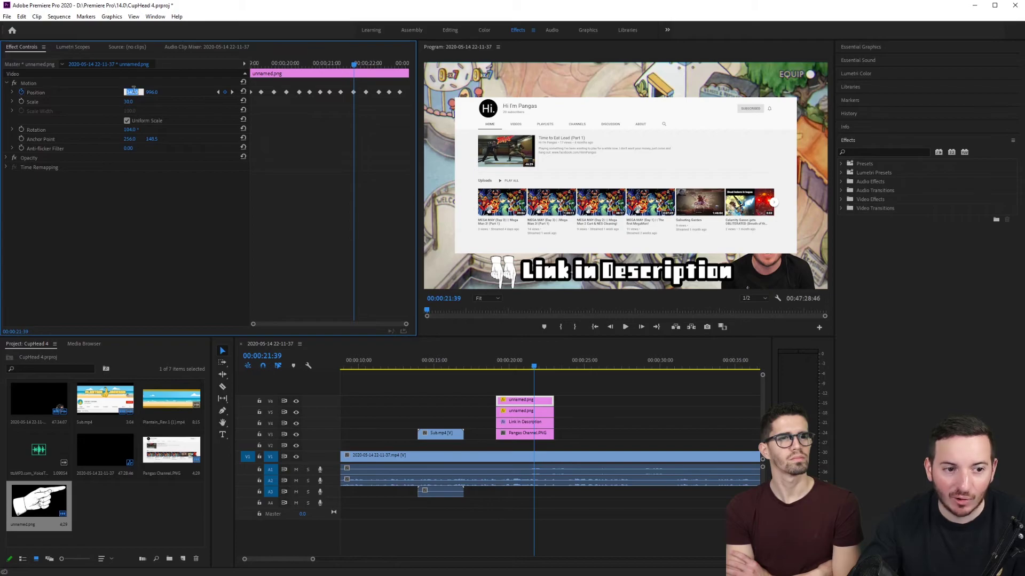
pyautogui.click(232, 92)
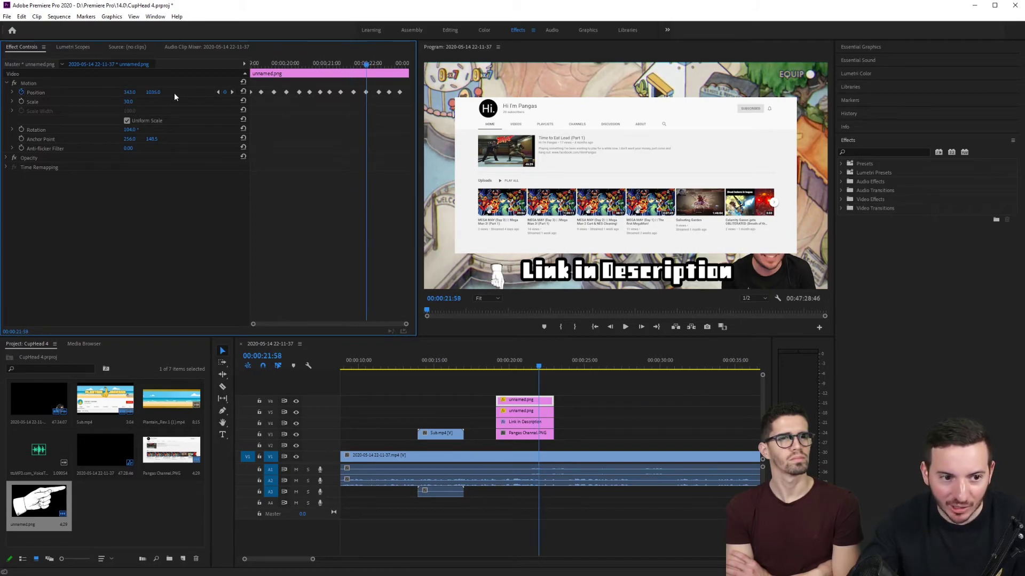
pyautogui.click(132, 92)
pyautogui.write('1529.0')
pyautogui.click(232, 92)
pyautogui.click(134, 91)
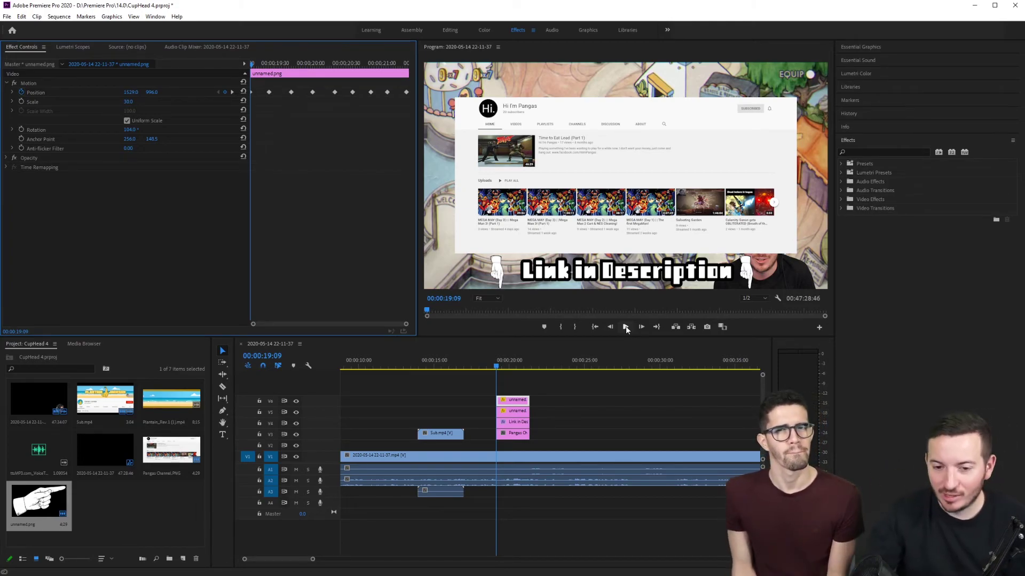
# Add the text "Hi!" beside the facecam at 00:00:23:54 with the Type tool
pyautogui.moveTo(495, 363); pyautogui.dragTo(492, 368)
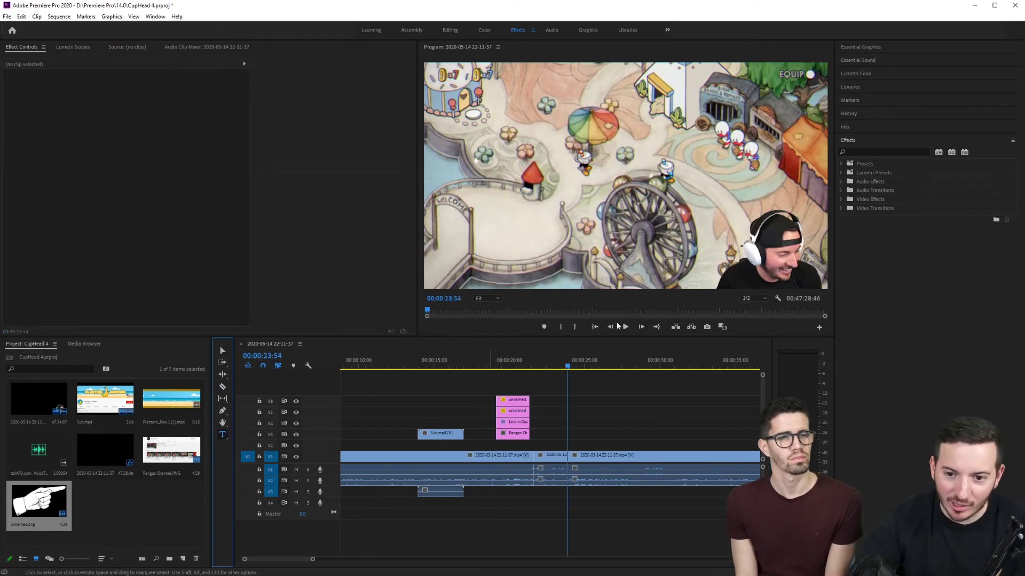
pyautogui.click(721, 235)
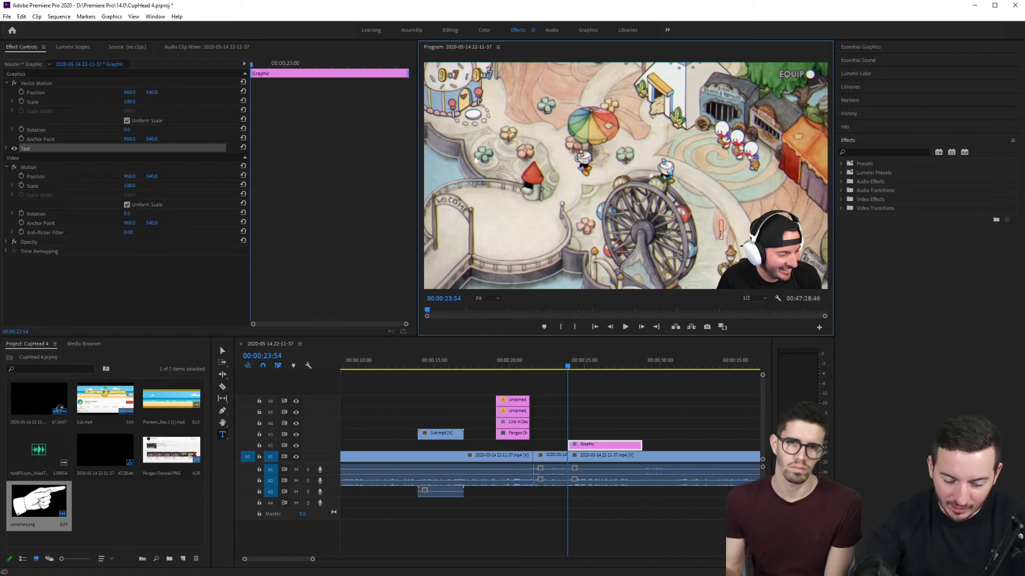
pyautogui.write('Hi!')
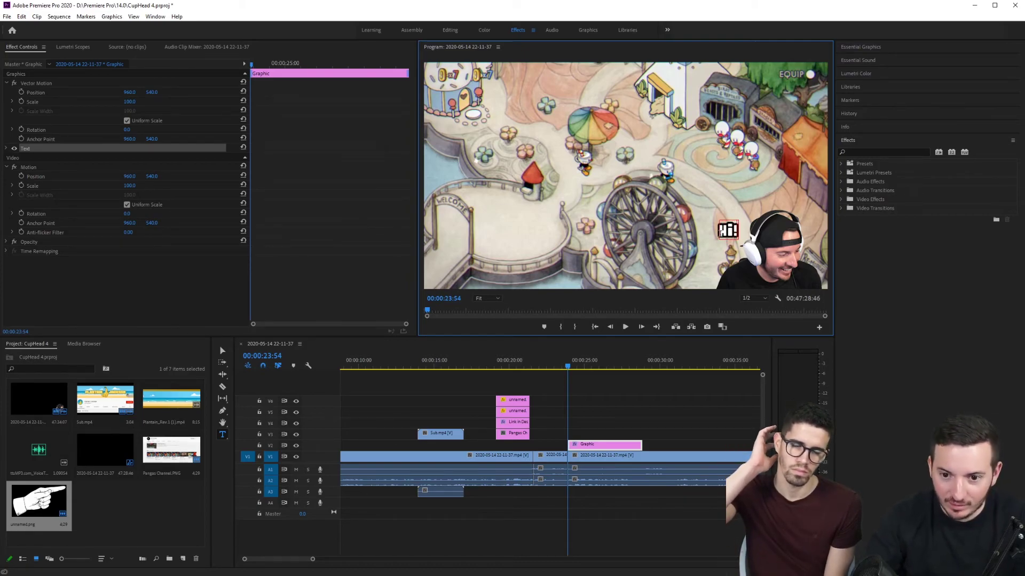
# Enlarge the "Hi!" text and place it over the face in the facecam
pyautogui.click(222, 351)
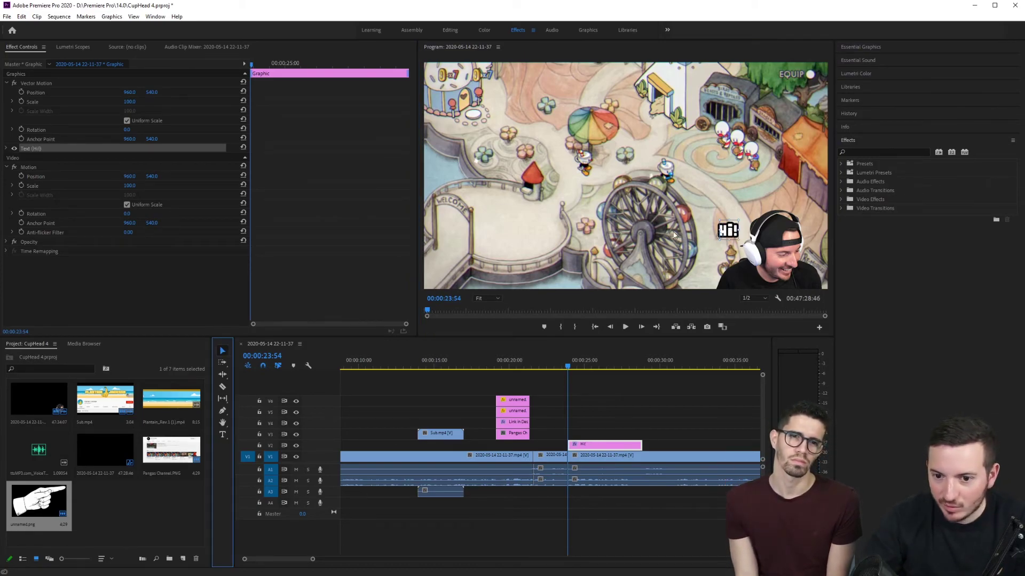
pyautogui.moveTo(739, 238); pyautogui.dragTo(786, 249)
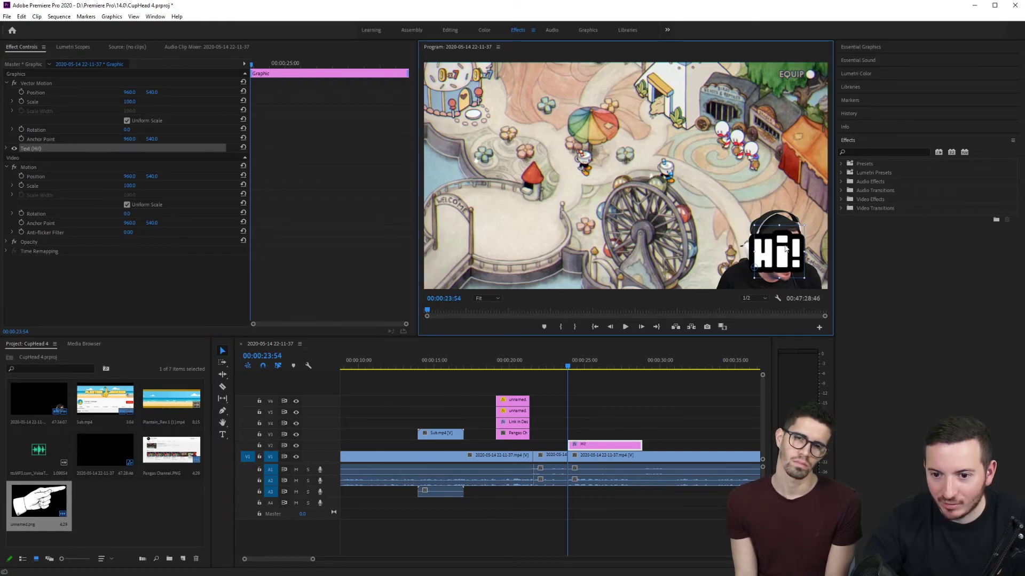
# Move the "Hi!" text clip to the cut at 00:00:21:37, trim it to a few frames, and play it back
pyautogui.click(519, 443)
pyautogui.scroll(8, 519, 444)
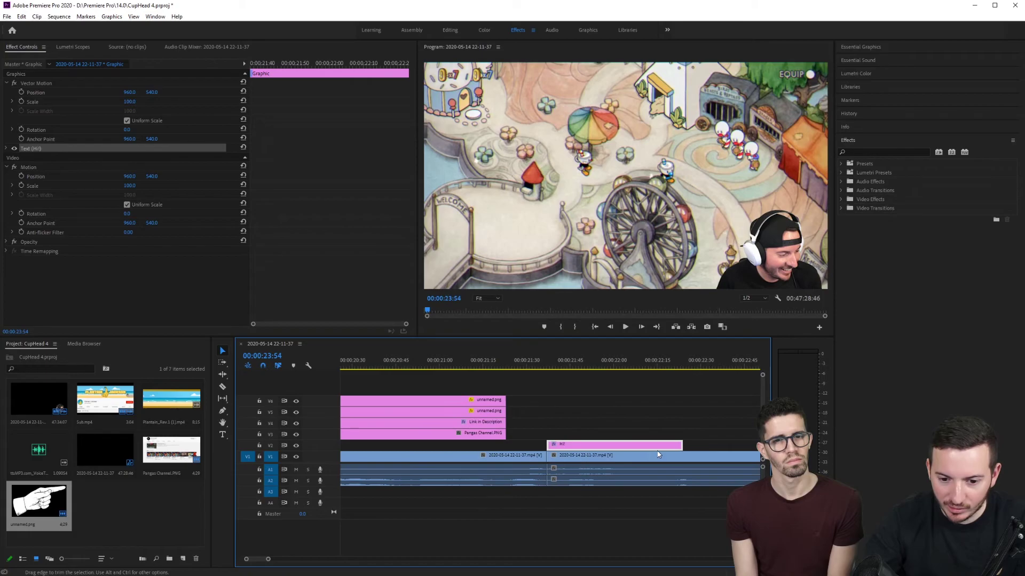
pyautogui.moveTo(674, 447); pyautogui.dragTo(569, 447)
pyautogui.moveTo(566, 363); pyautogui.dragTo(540, 363)
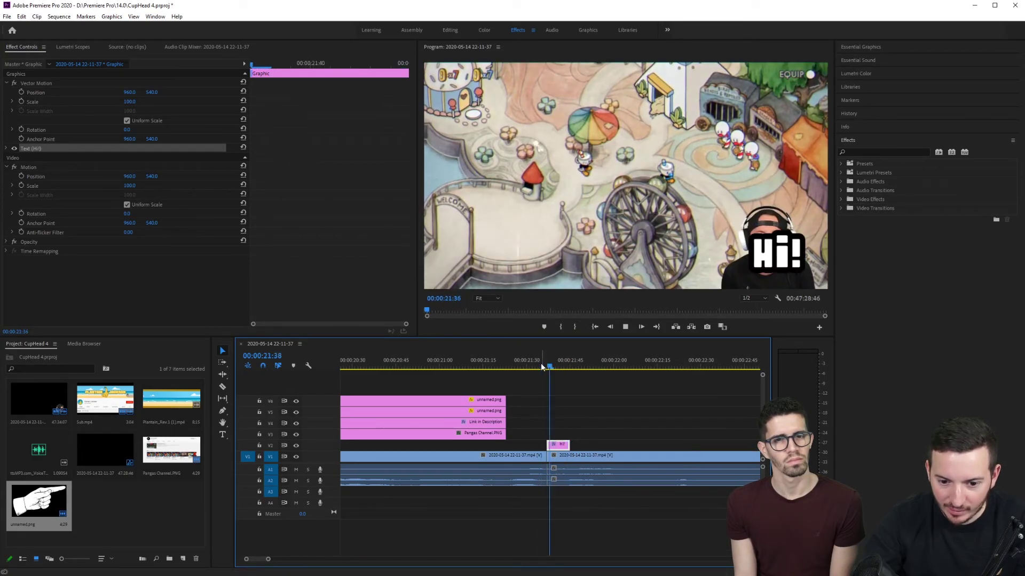
pyautogui.press('space')
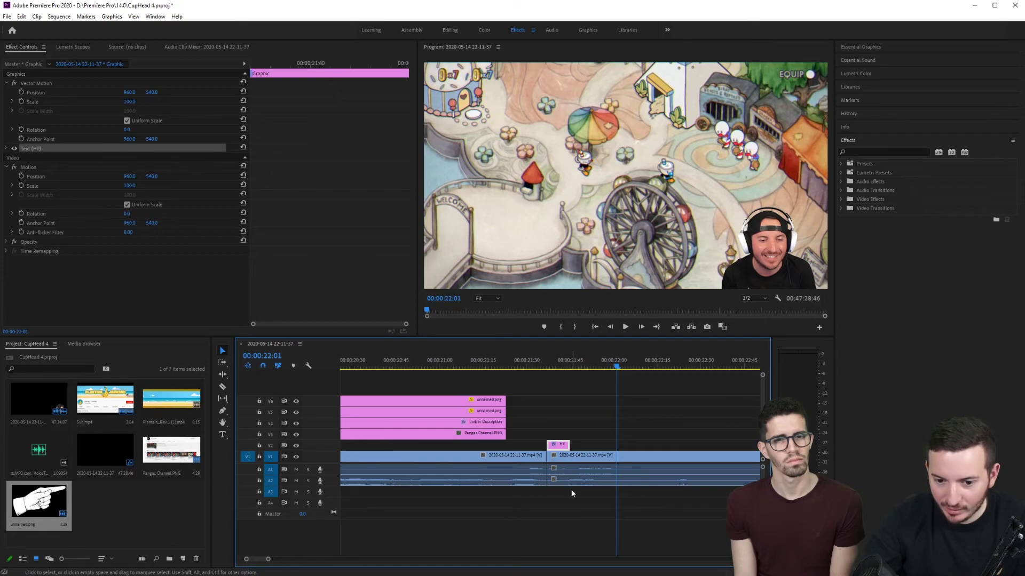
# Start Position and Scale keyframes for the "Hi!" graphic's vector motion at 00:00:21:37, with Scale set to 0
pyautogui.press('Up')
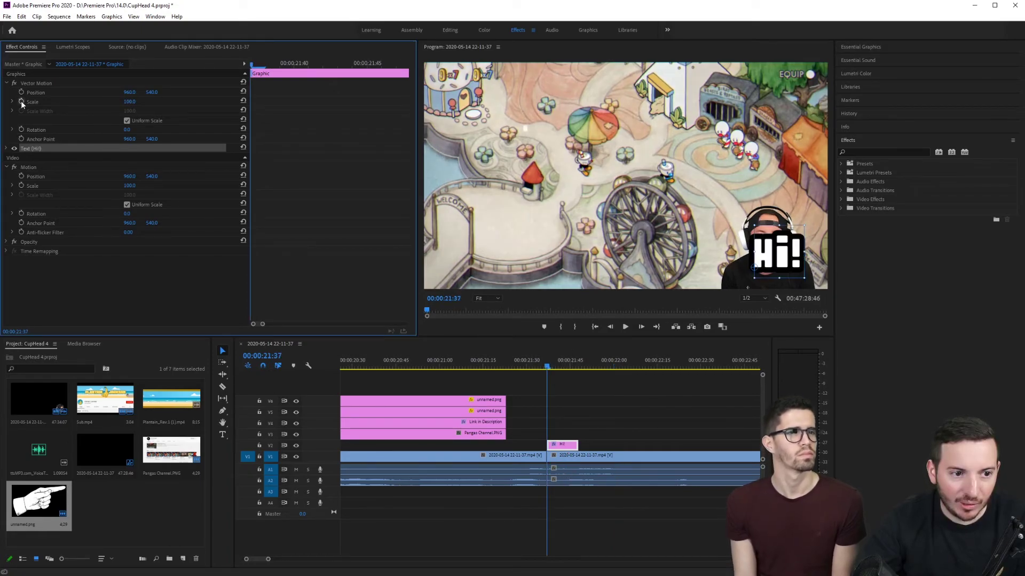
pyautogui.click(21, 101)
pyautogui.click(21, 93)
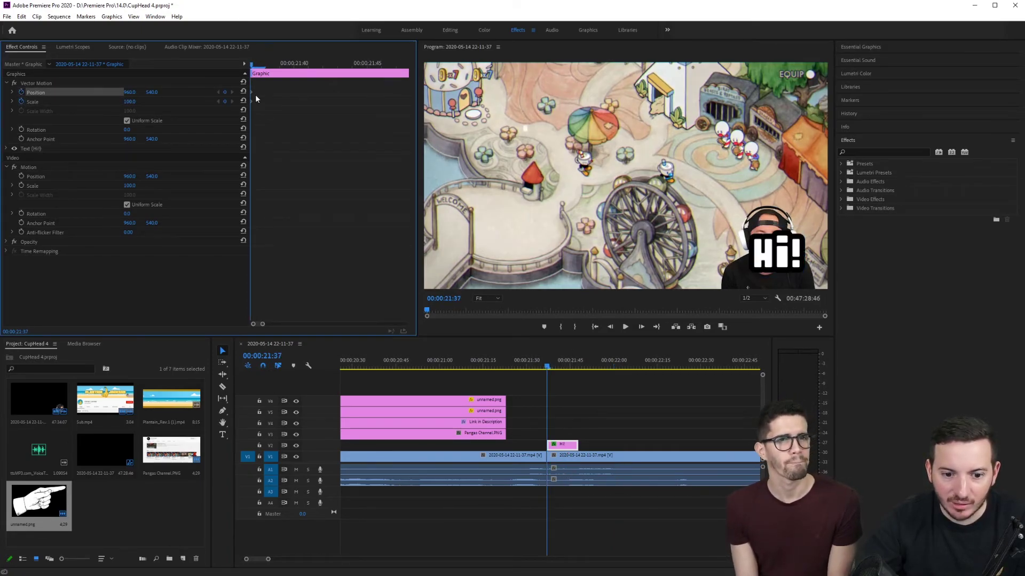
pyautogui.click(134, 102)
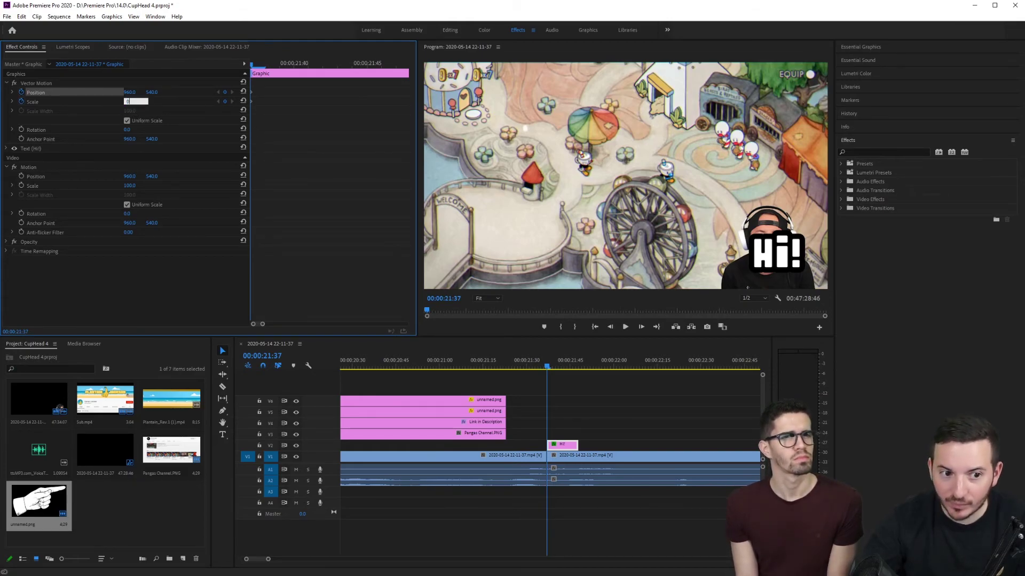
pyautogui.press('Return')
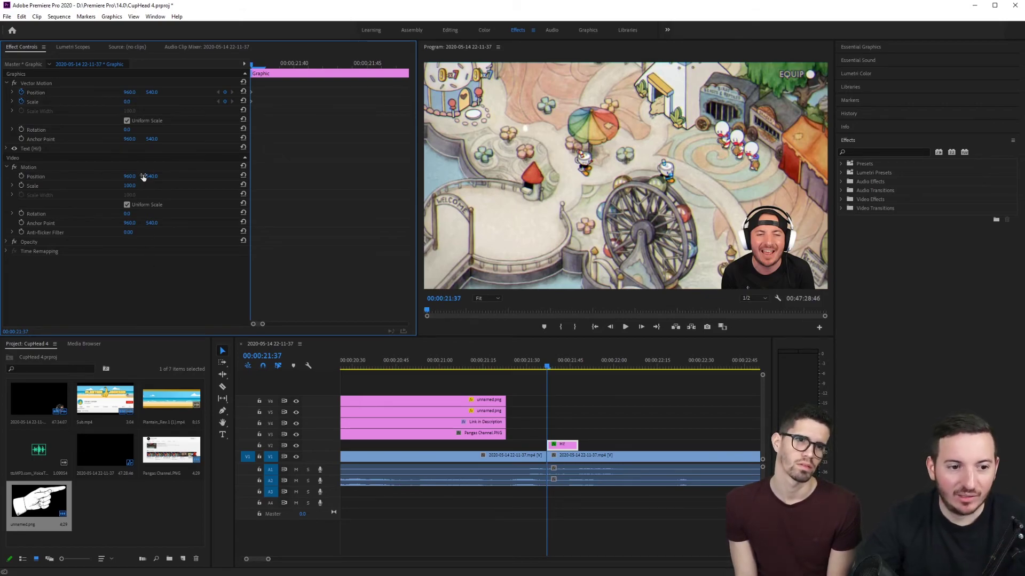
# Add a second Scale keyframe of 100 shortly after the first on the "Hi!" graphic and play the animation from 00:00:21:37
pyautogui.moveTo(287, 66); pyautogui.dragTo(324, 68)
pyautogui.moveTo(259, 66); pyautogui.dragTo(187, 64)
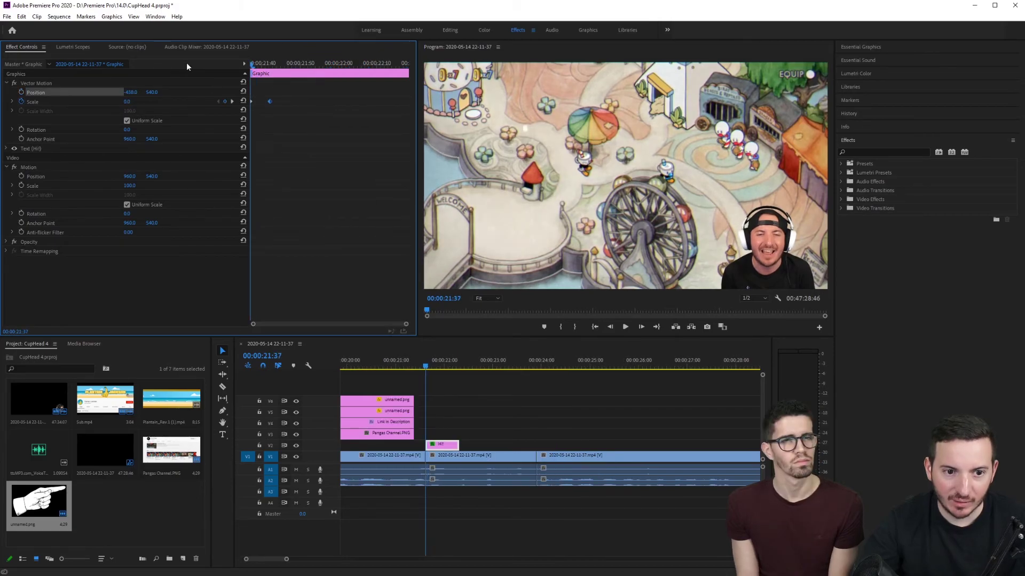
pyautogui.press('space')
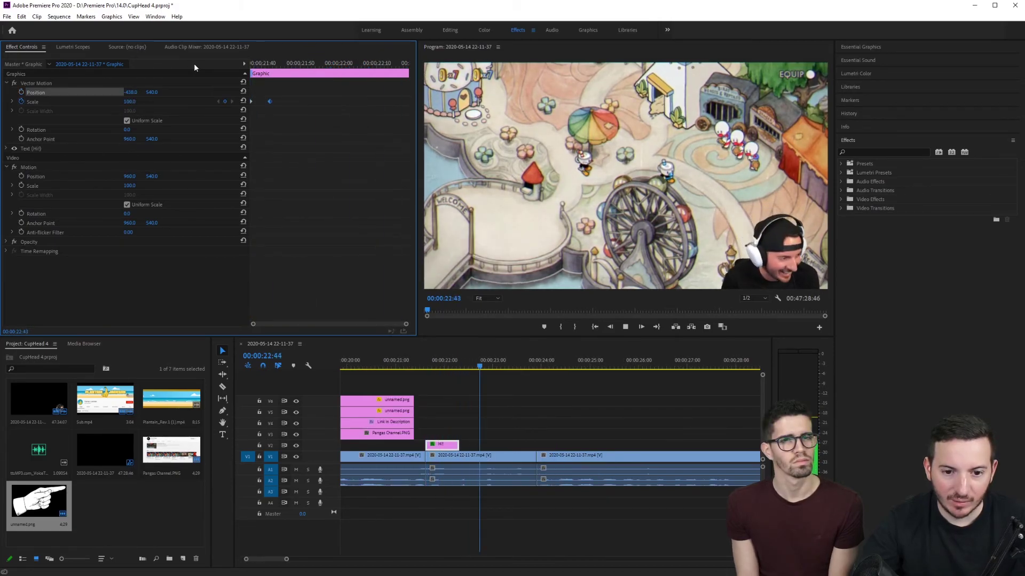
pyautogui.press('space')
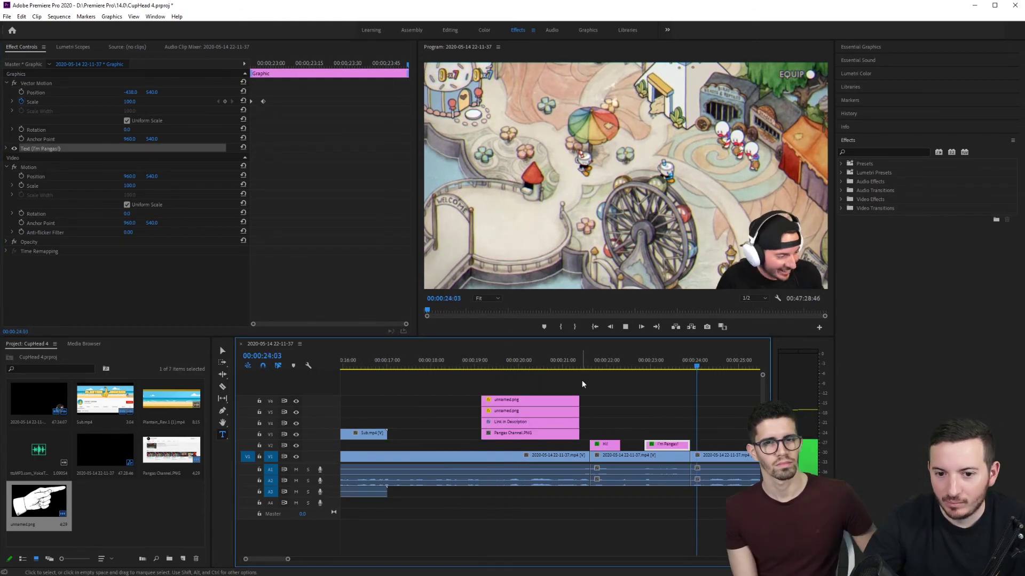
# Check the placement of both facecam text clips in the timeline and view the second one at 00:00:23:35
pyautogui.press('space')
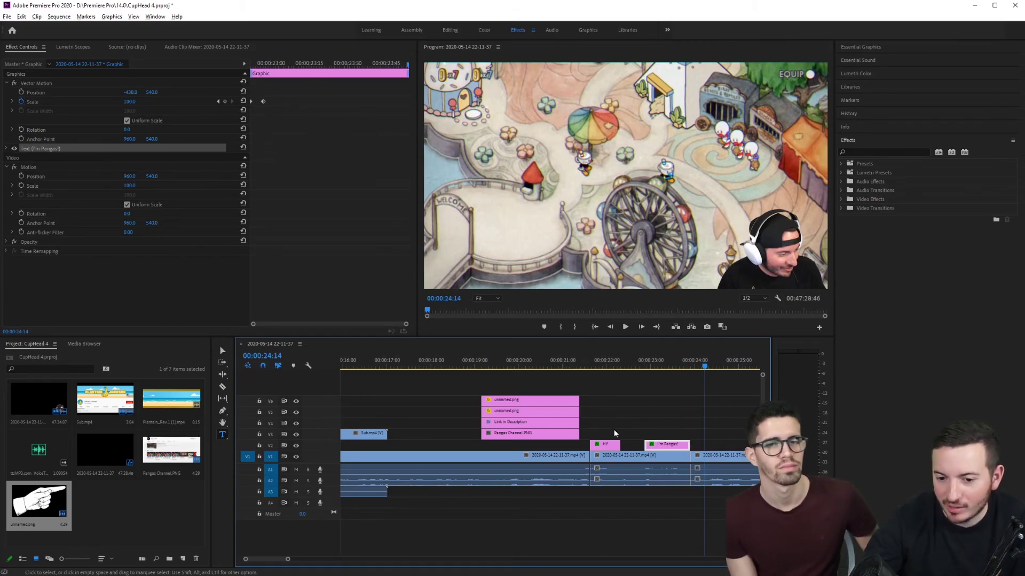
pyautogui.scroll(-3, 631, 441)
pyautogui.scroll(-2, 631, 441)
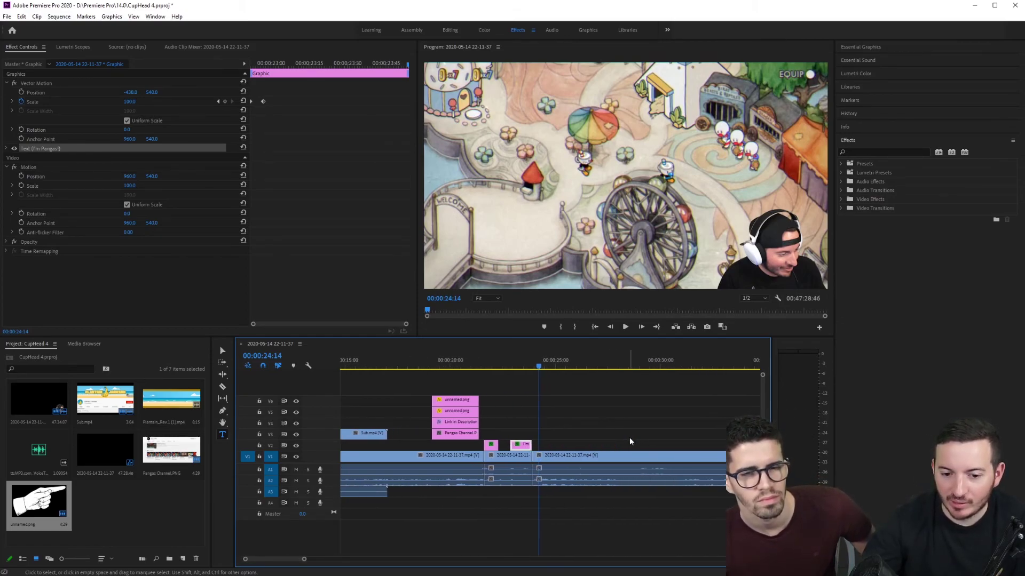
pyautogui.scroll(1, 630, 441)
pyautogui.scroll(1, 628, 441)
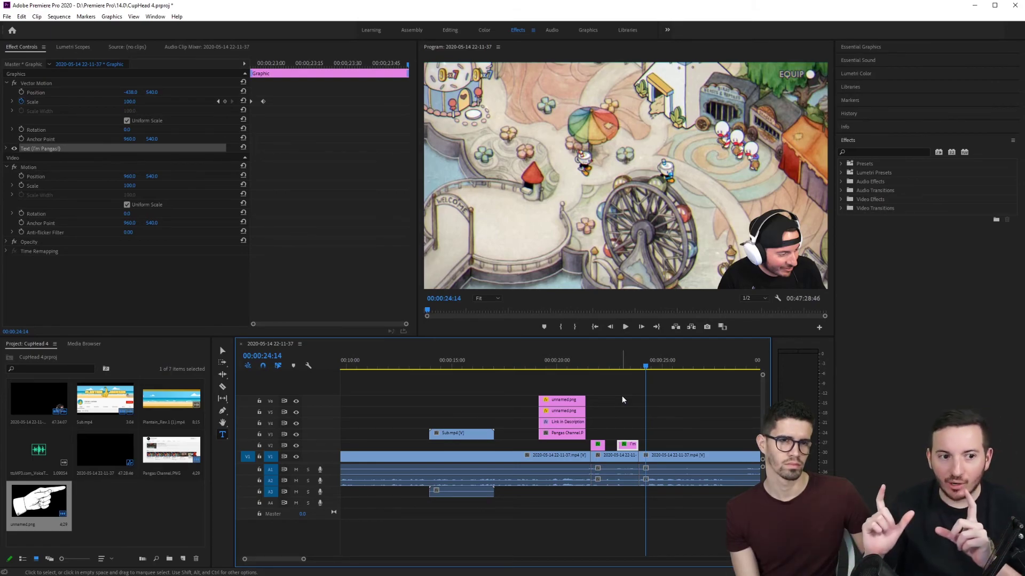
pyautogui.click(632, 367)
pyautogui.moveTo(633, 370)
pyautogui.mouseDown()
pyautogui.moveTo(655, 370)
pyautogui.moveTo(632, 372)
pyautogui.mouseUp()
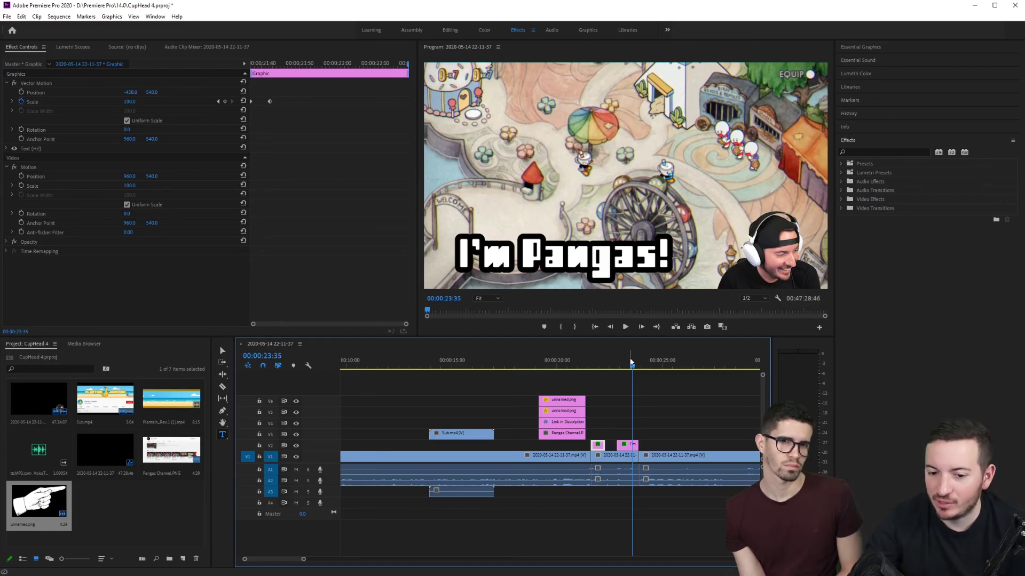
pyautogui.press('-')
pyautogui.press('-')
pyautogui.press('-')
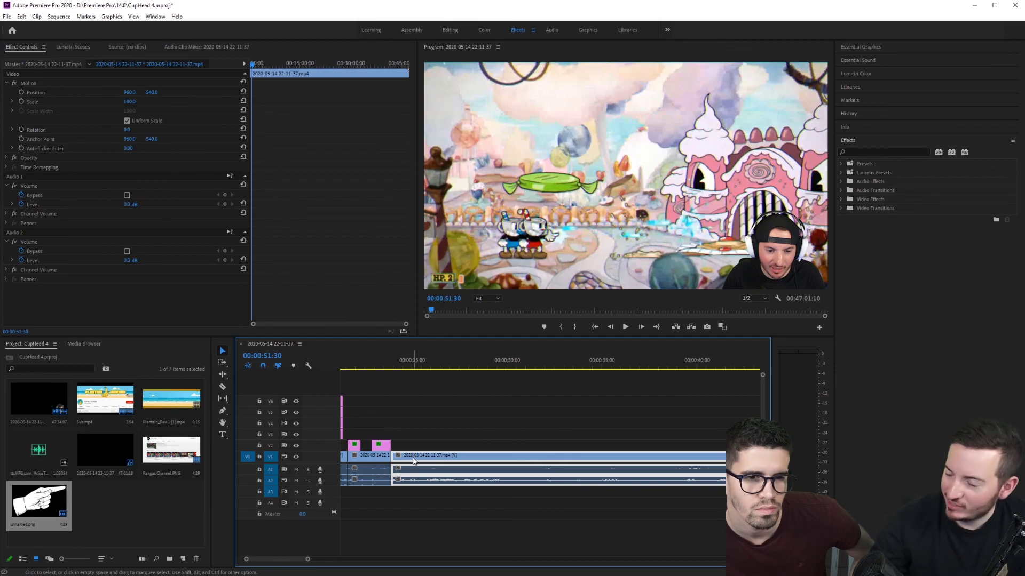
# Play the gameplay from 00:00:23:30 to the black loading screen and split the clip there at 00:00:30:22
pyautogui.click(382, 367)
pyautogui.click(385, 368)
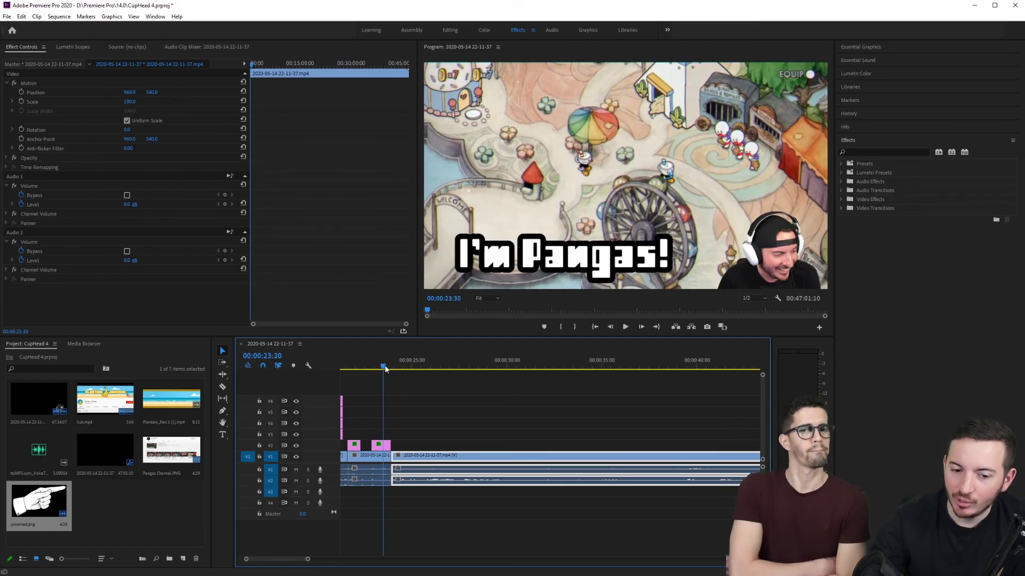
pyautogui.press('space')
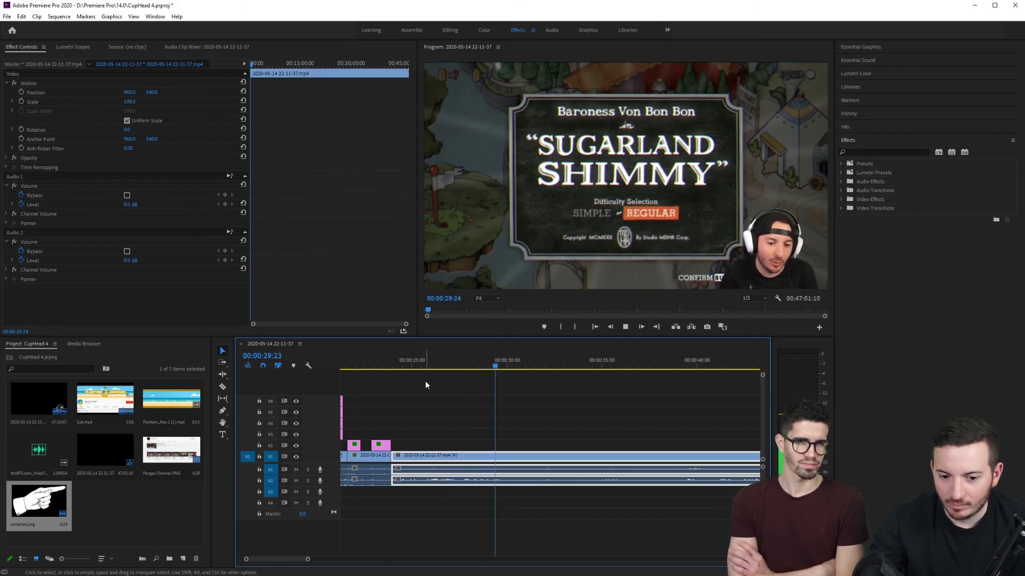
pyautogui.press('space')
pyautogui.press('c')
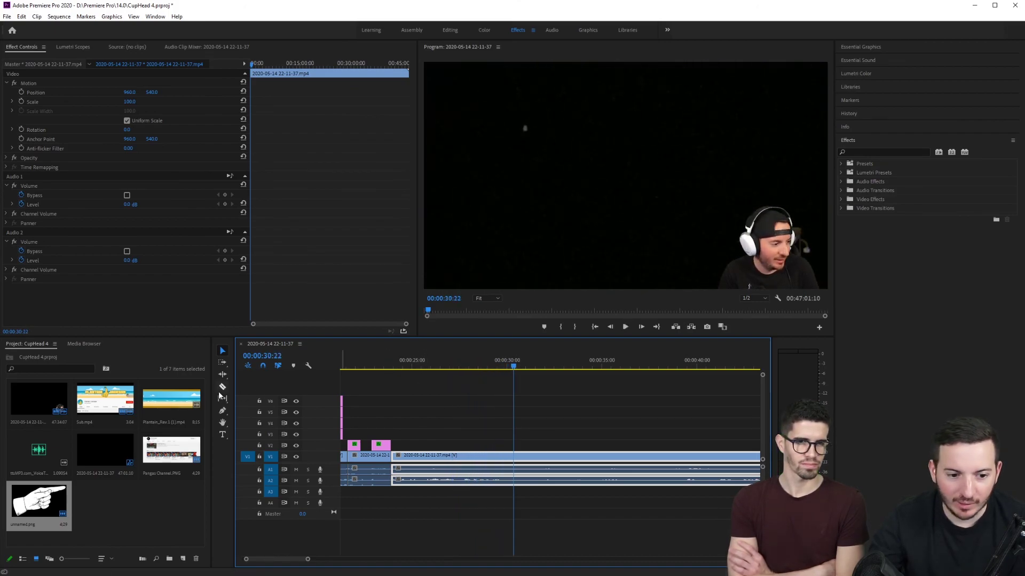
pyautogui.click(514, 460)
# Find the end of the black loading screen and split the gameplay clip at 00:00:32:26
pyautogui.press('space')
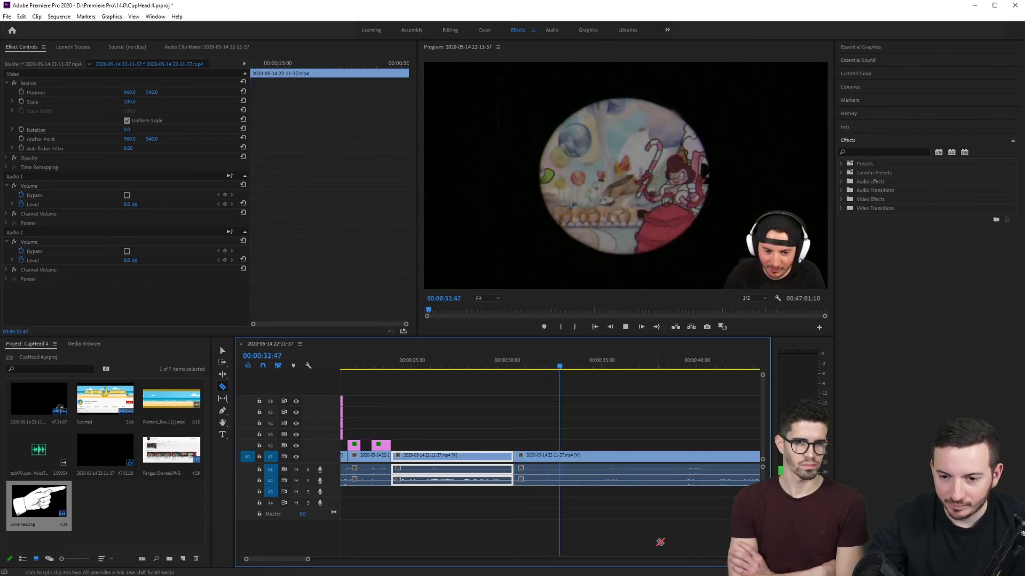
pyautogui.press('space')
pyautogui.moveTo(572, 367); pyautogui.dragTo(553, 369)
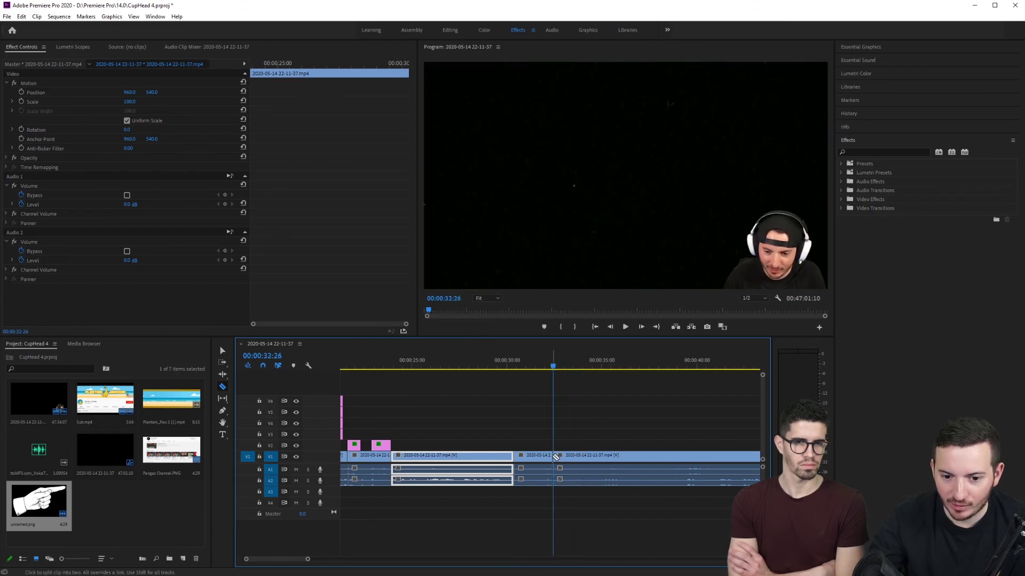
# Delete the black loading-screen section, close the gap with the following gameplay clip, and review the join
pyautogui.press('v')
pyautogui.click(538, 465)
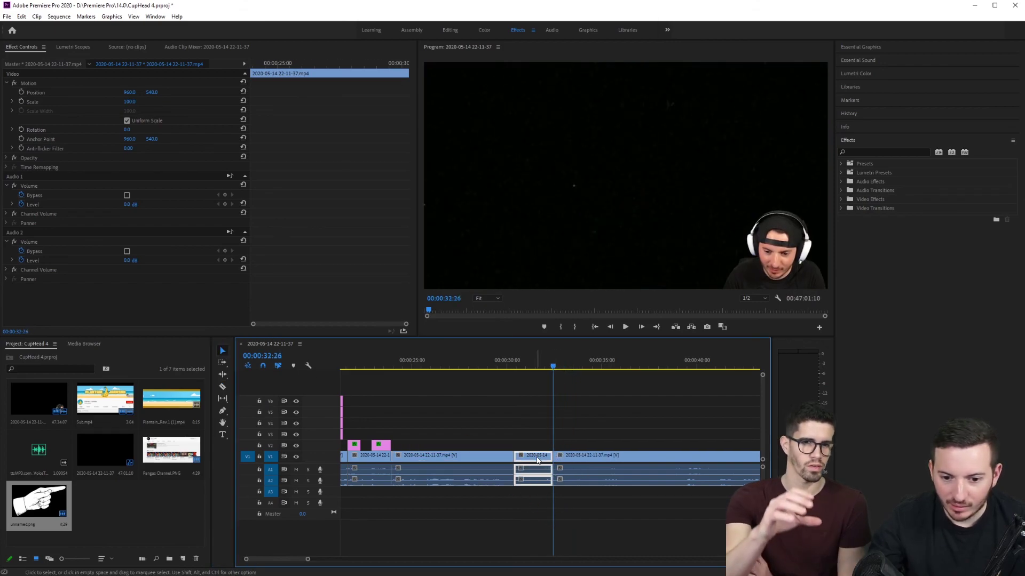
pyautogui.press('Delete')
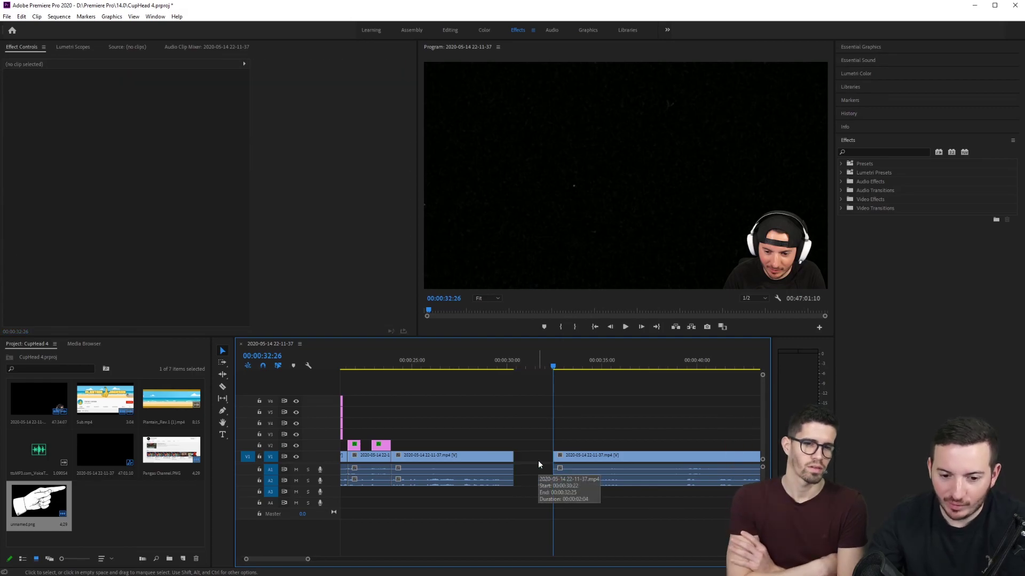
pyautogui.click(570, 459)
pyautogui.moveTo(570, 459); pyautogui.dragTo(539, 463)
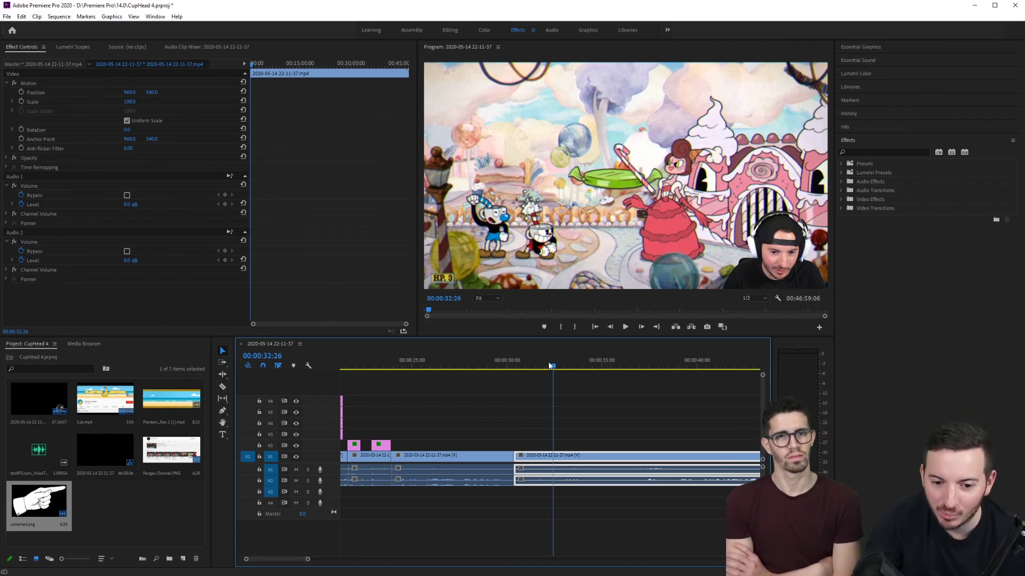
pyautogui.moveTo(553, 367); pyautogui.dragTo(500, 373)
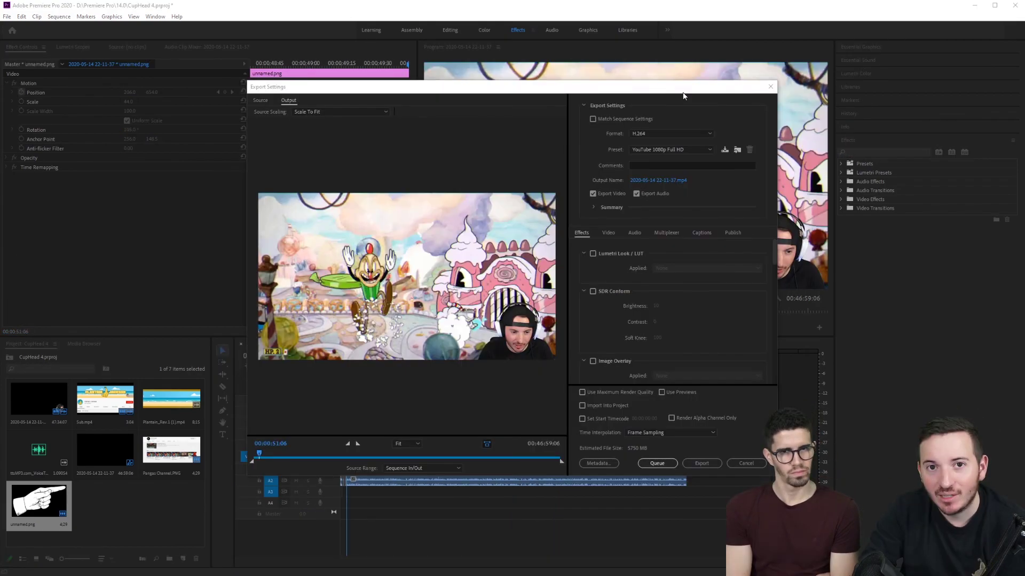